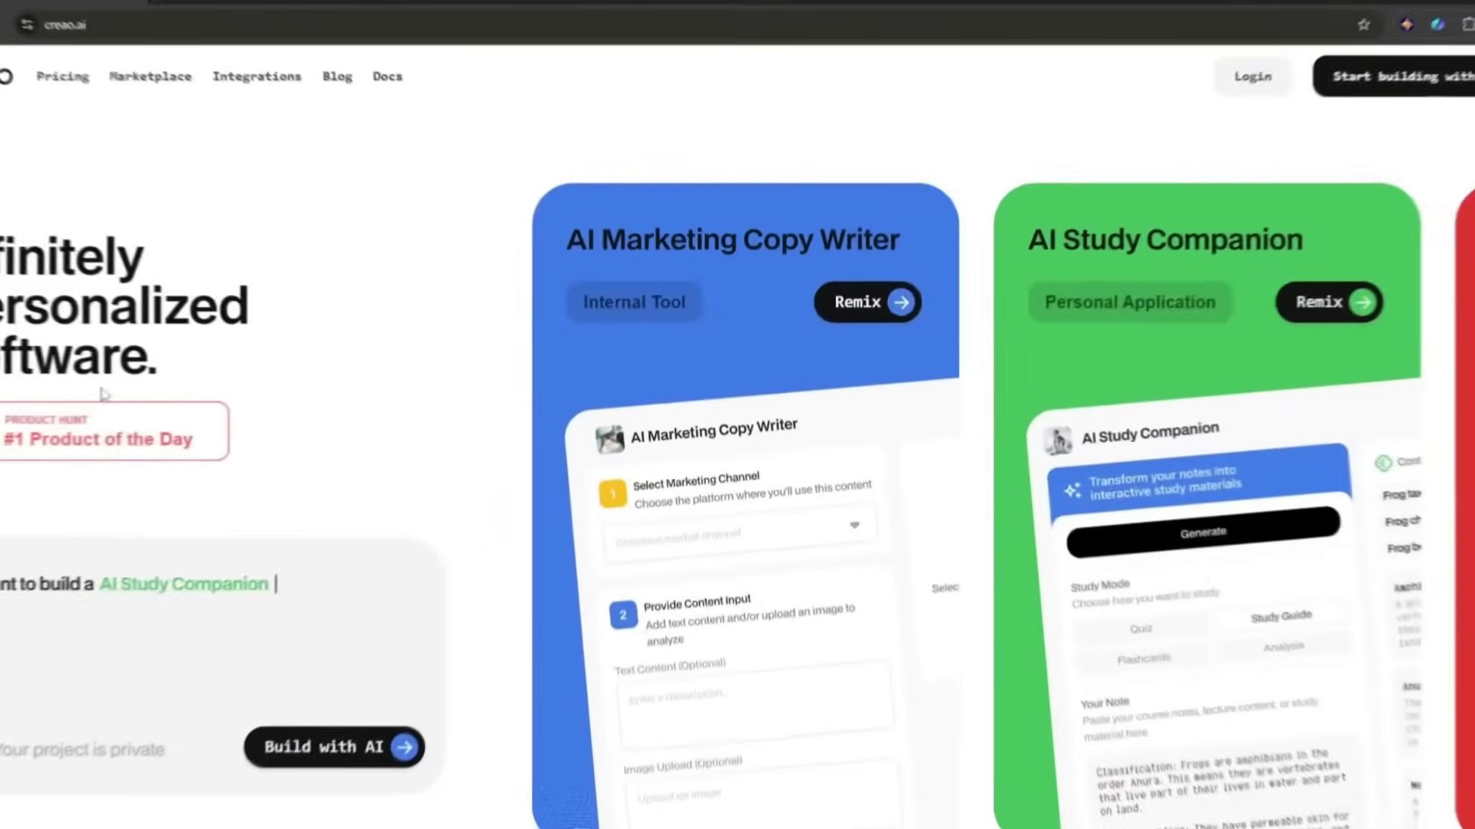
Step: Open the My Creao account menu on the signed-in home page, then close it
scroll(443, 545, "down", 10)
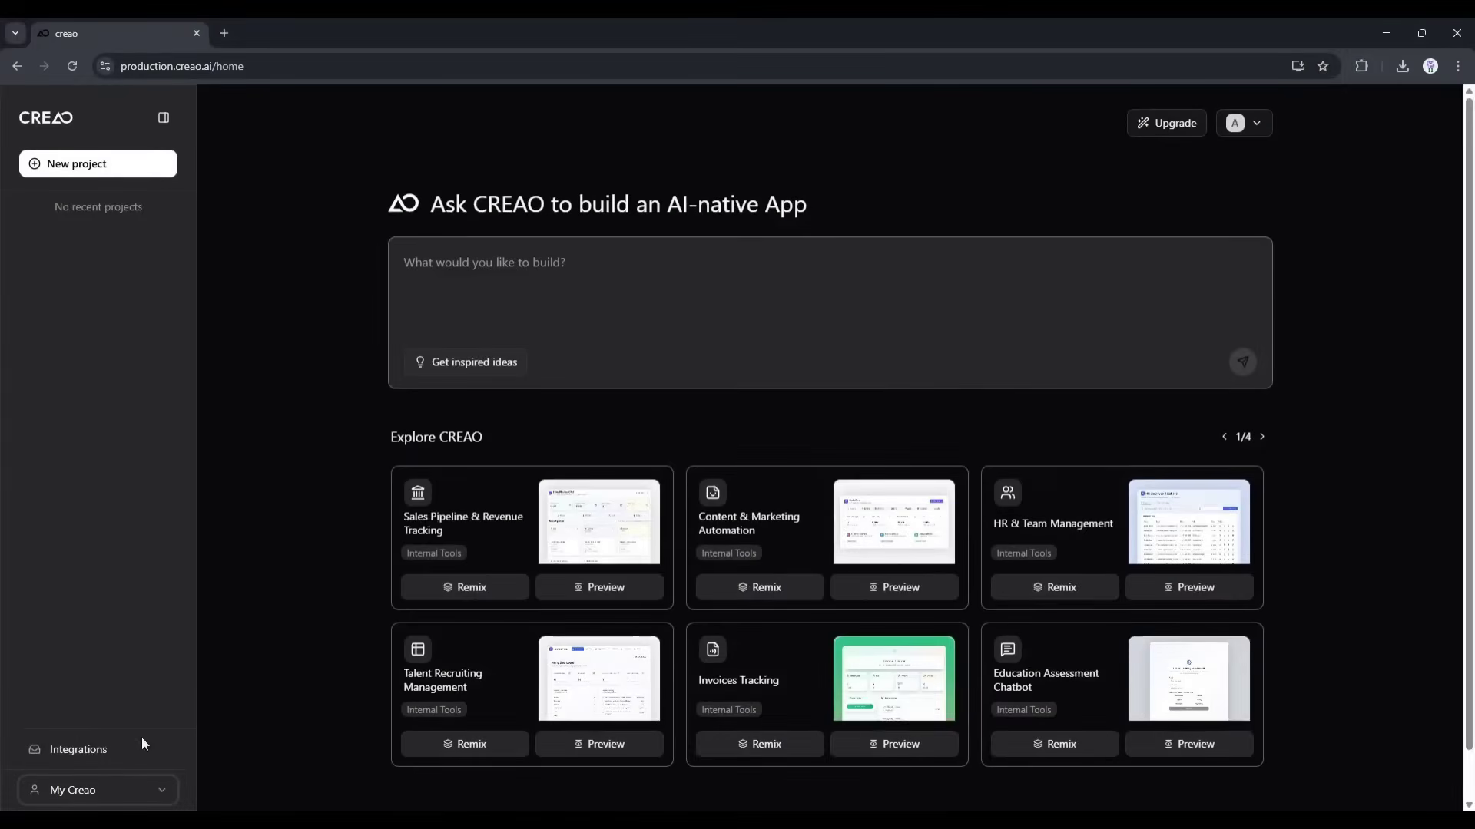
left_click(139, 796)
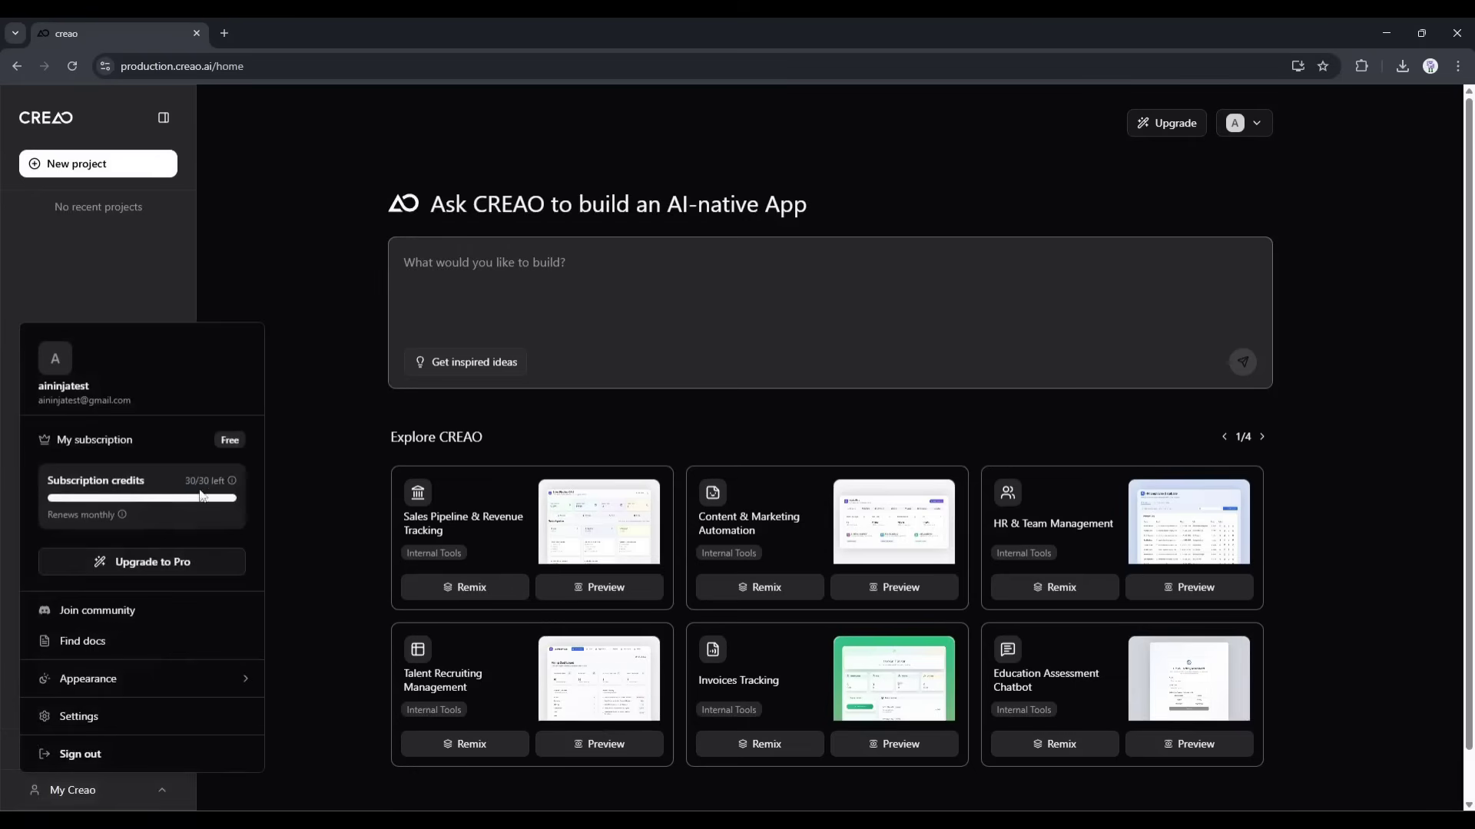
left_click(316, 439)
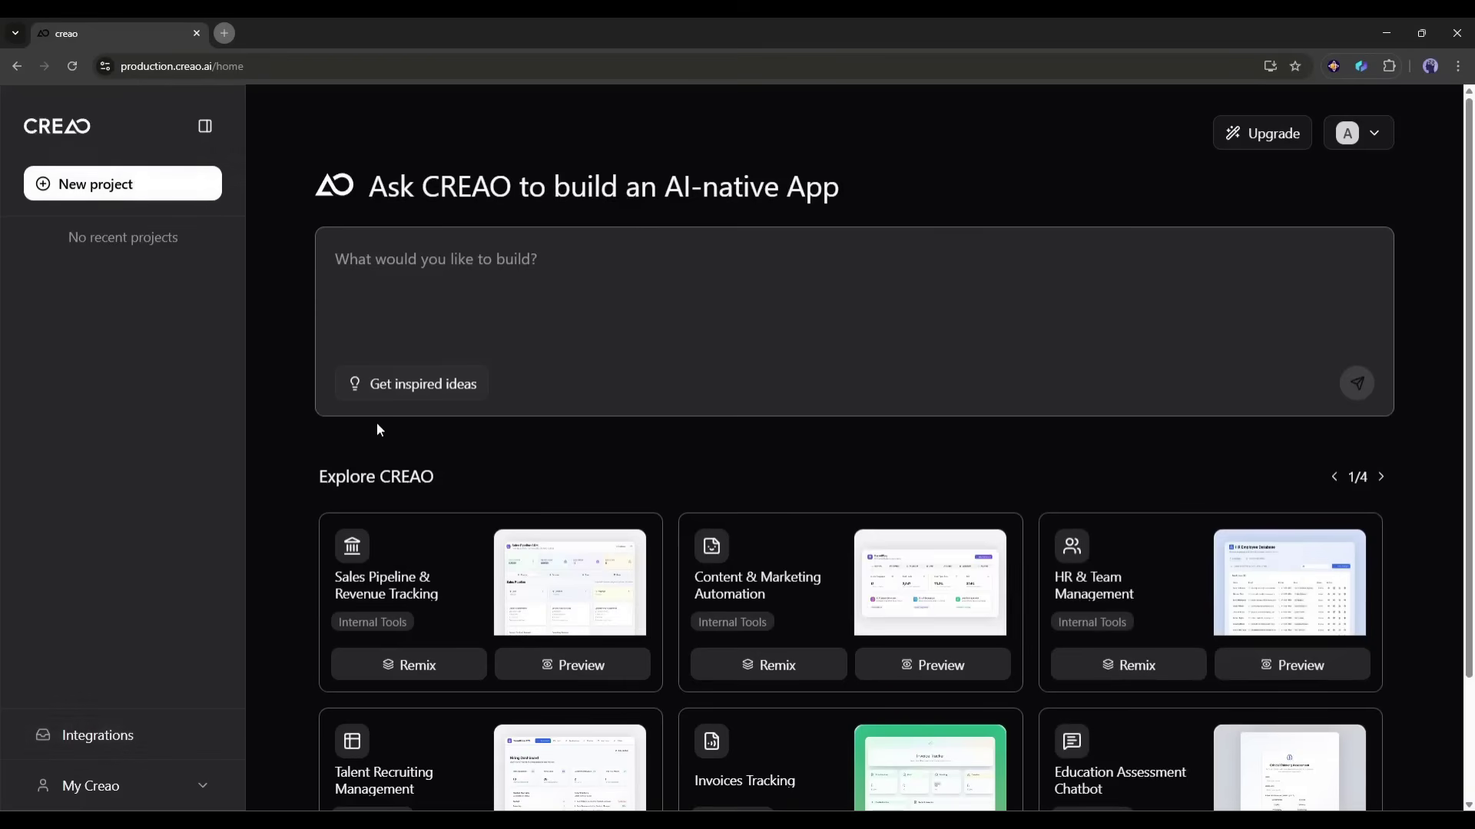
Step: Advance the Explore CREAO template gallery to page 2 of 4
scroll(377, 428, "down", 2)
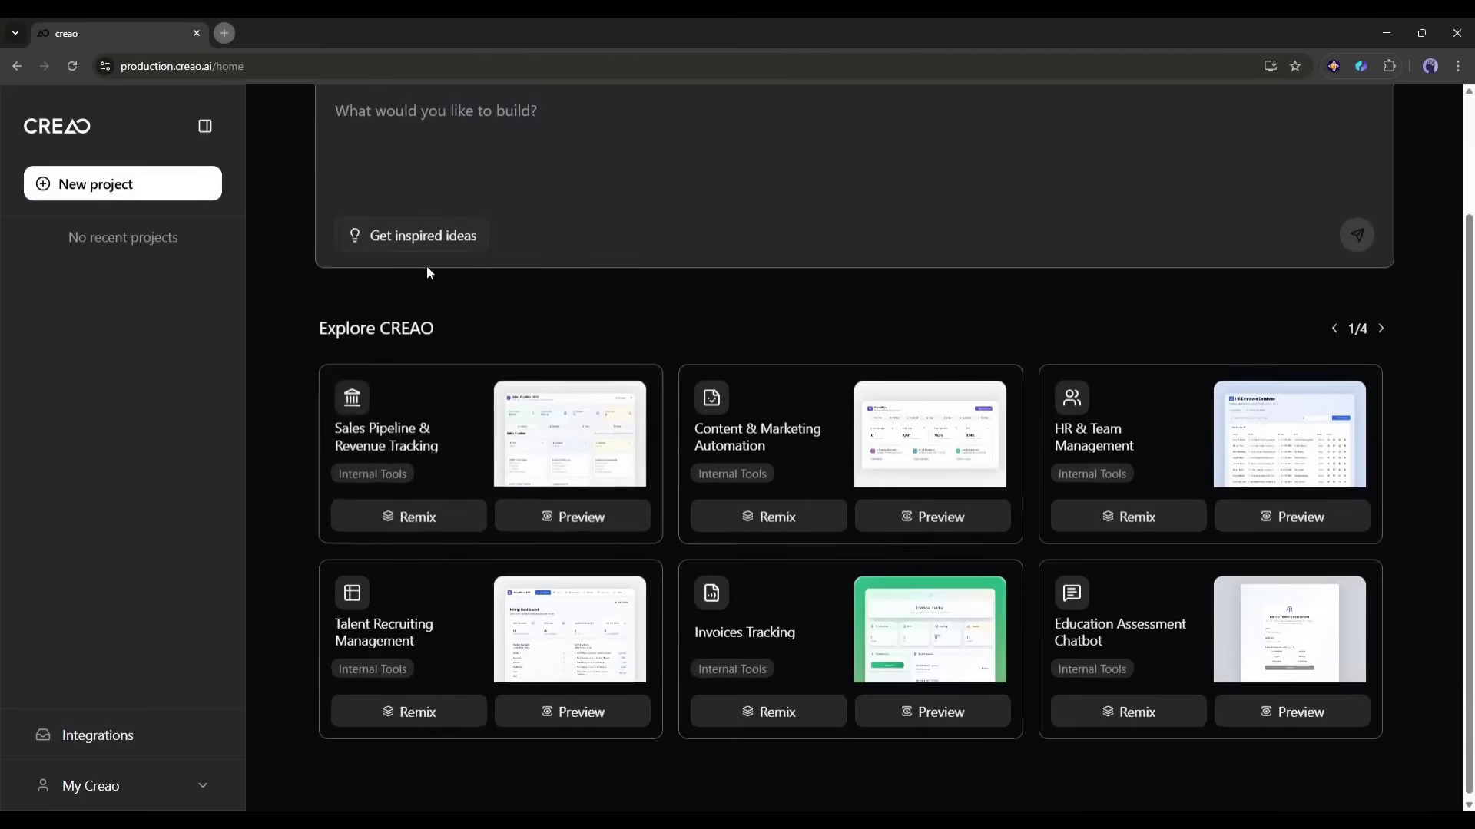
scroll(426, 266, "up", 2)
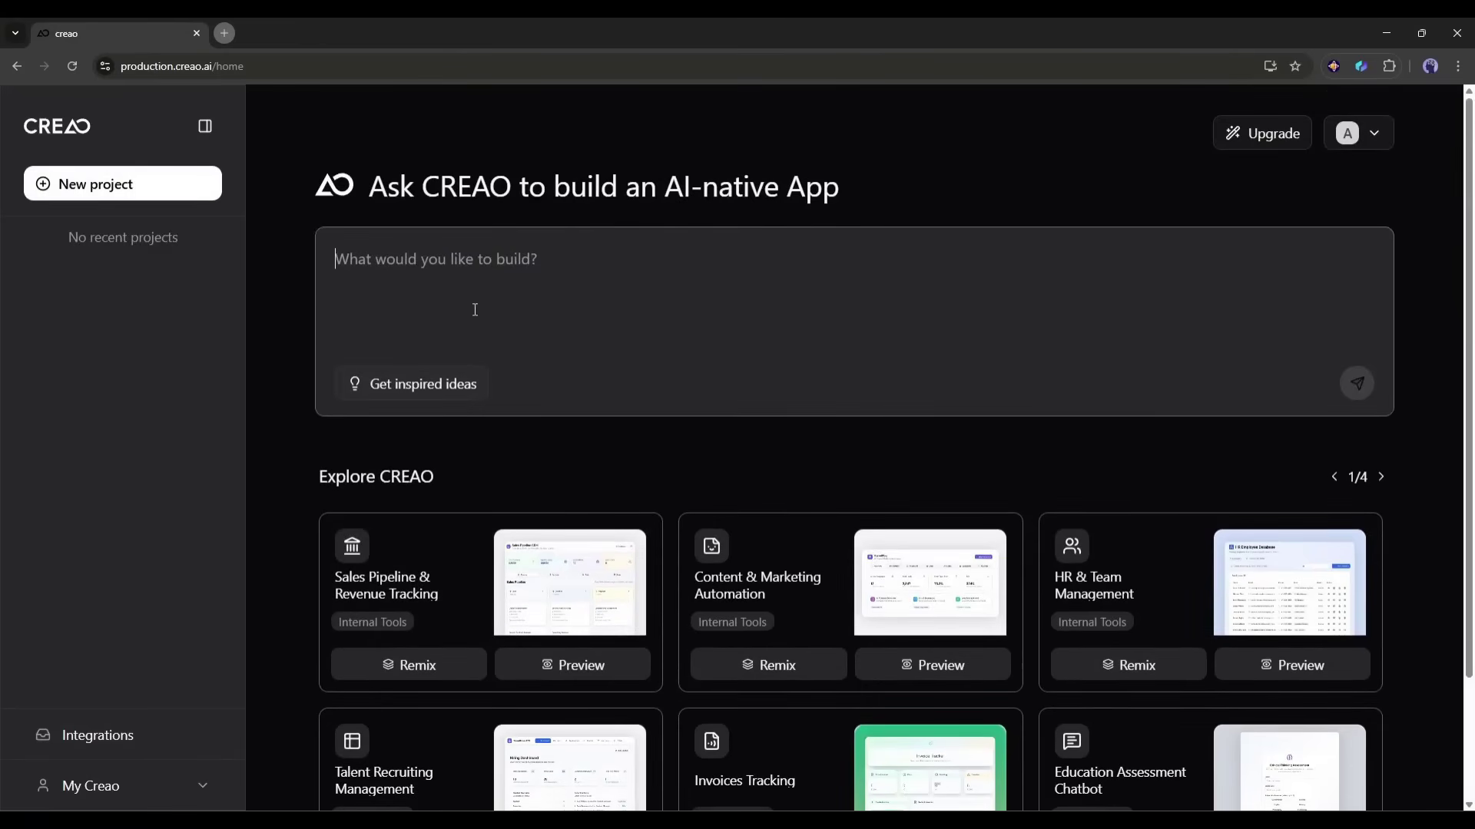
scroll(433, 259, "down", 2)
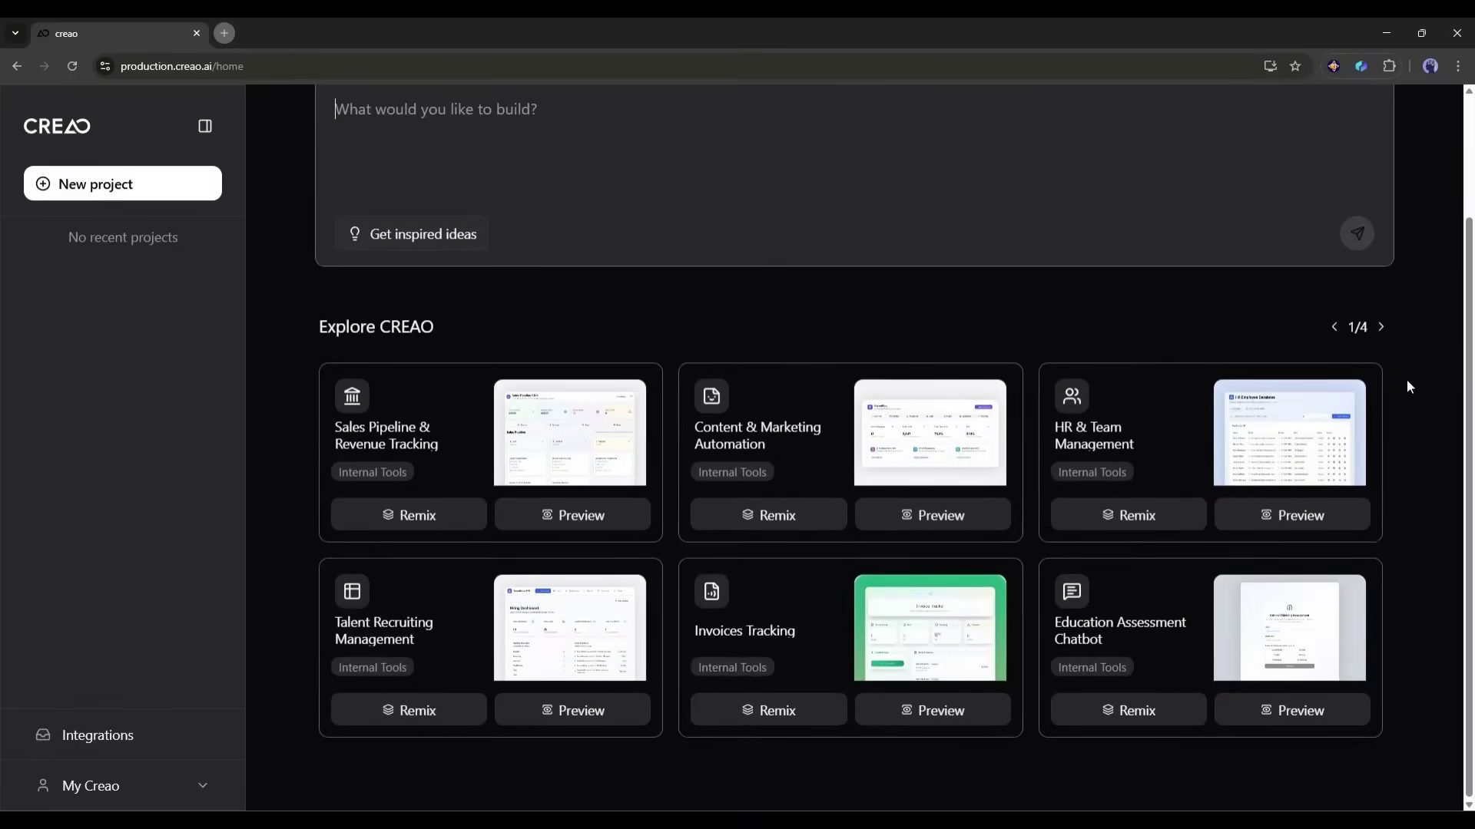
left_click(1380, 327)
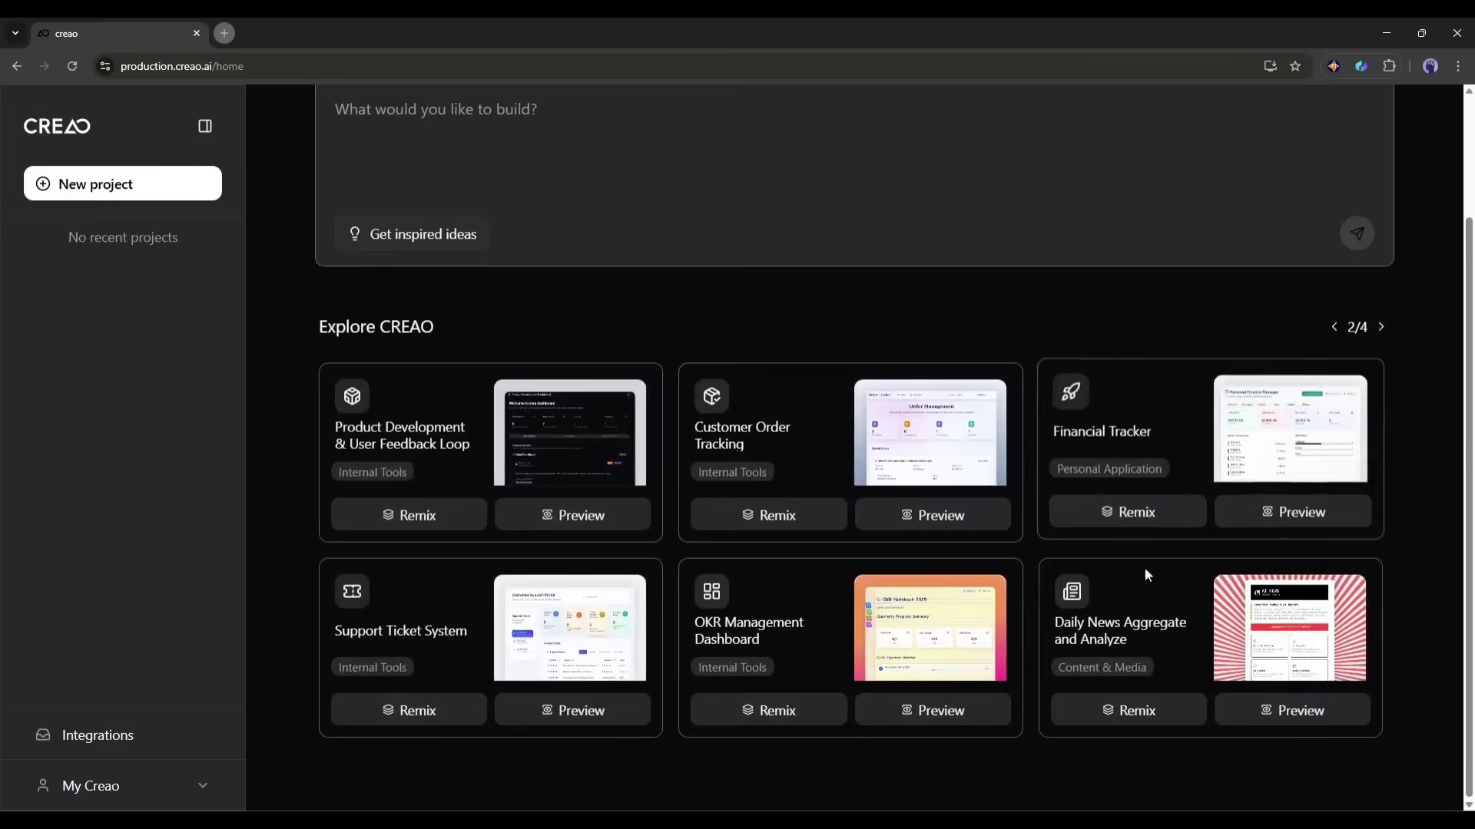
scroll(1086, 591, "up", 2)
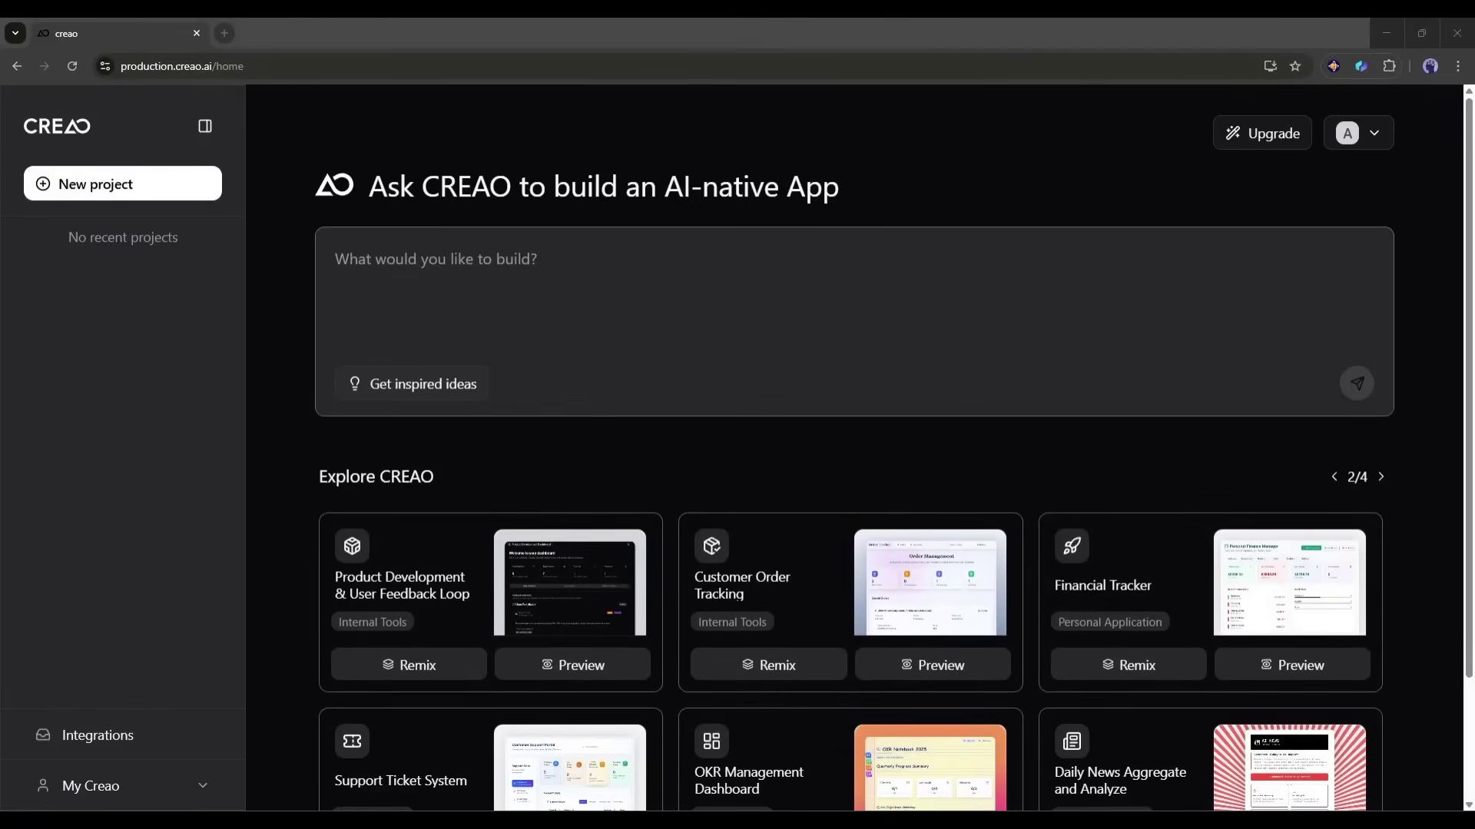
Step: Submit a prompt for a freelance app tracking clients, projects, invoices and a deadlines dashboard
left_click(1378, 39)
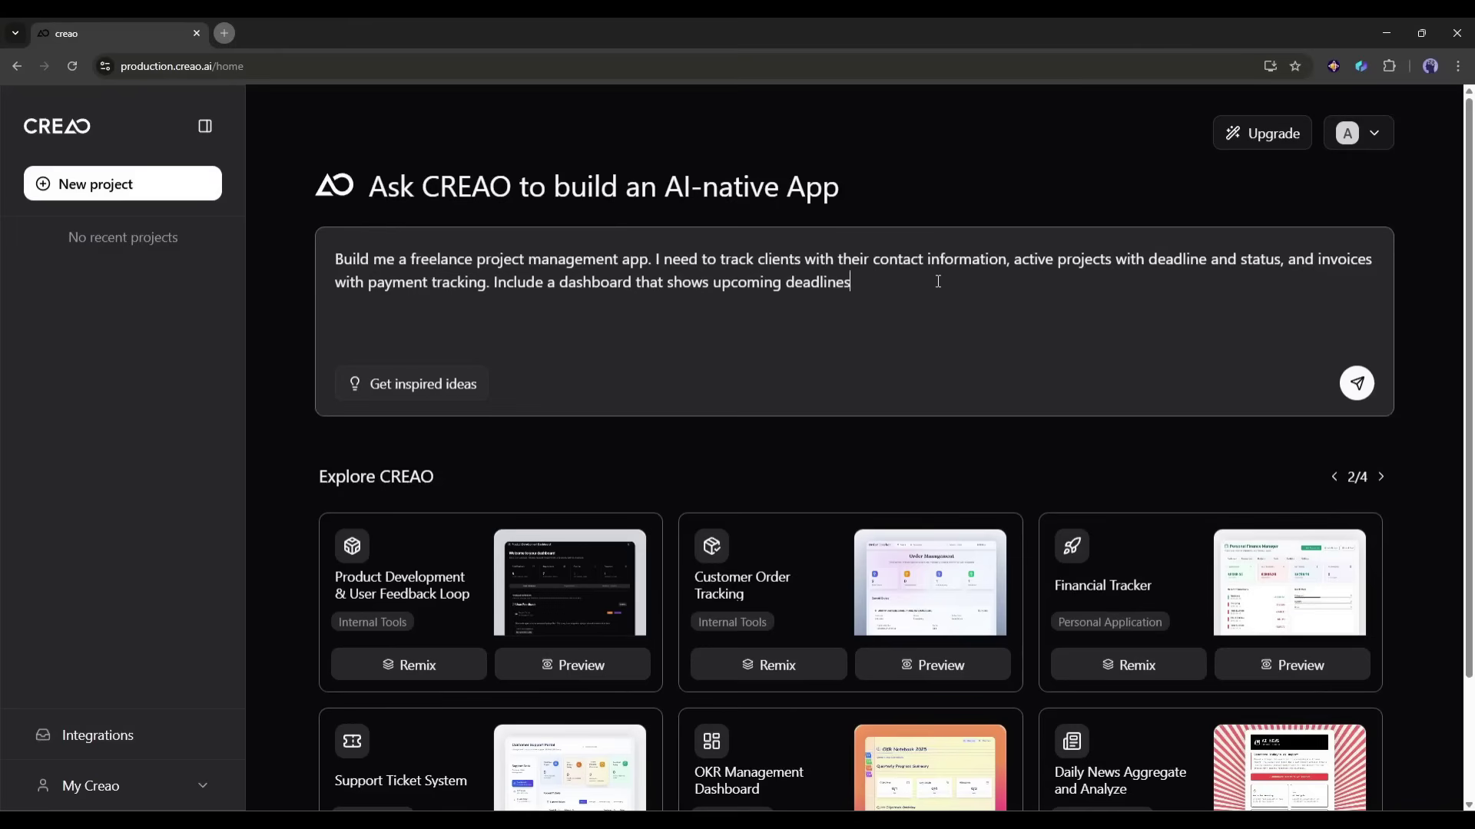
type("s")
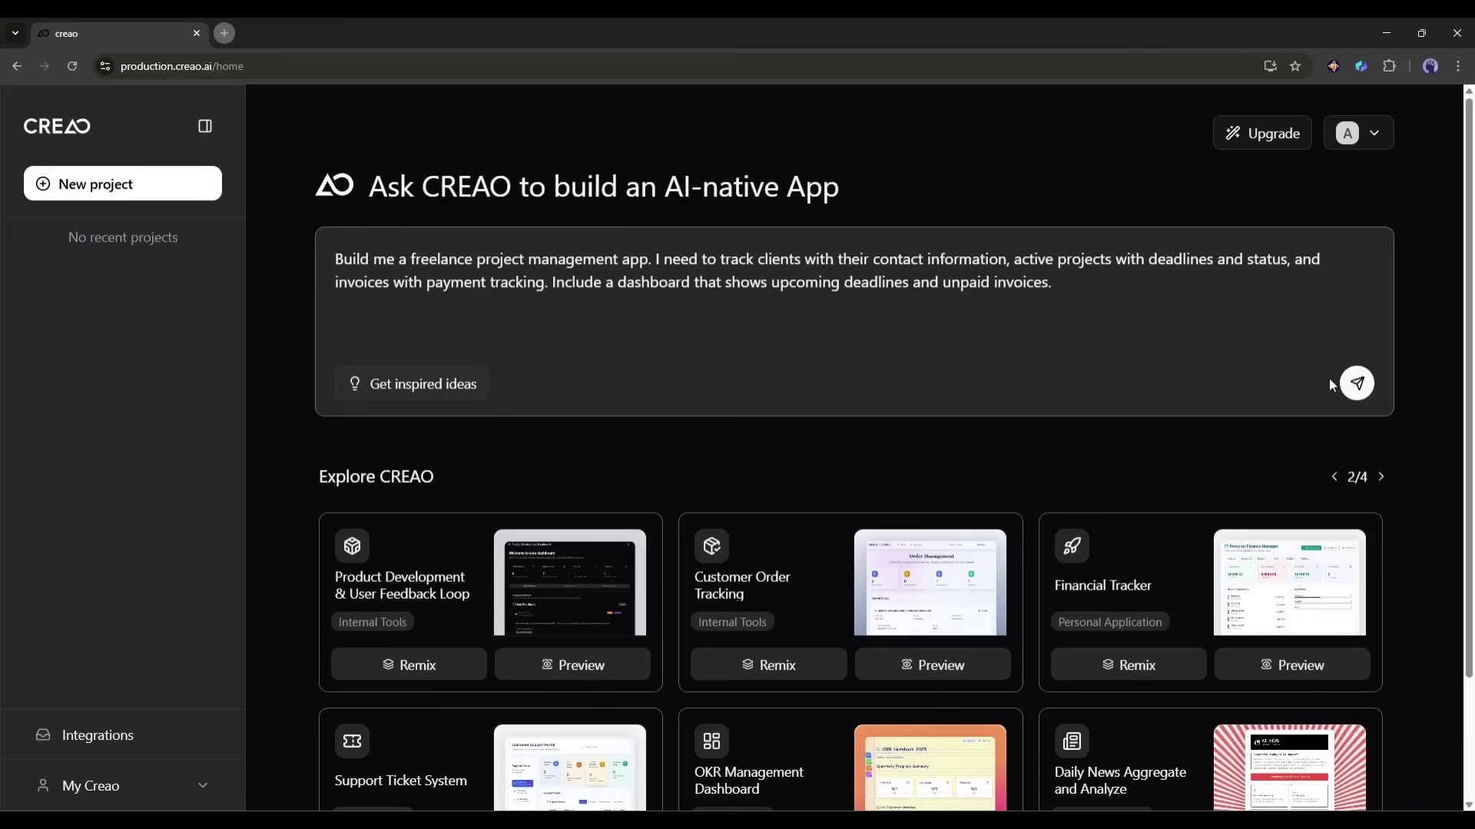
left_click(1357, 383)
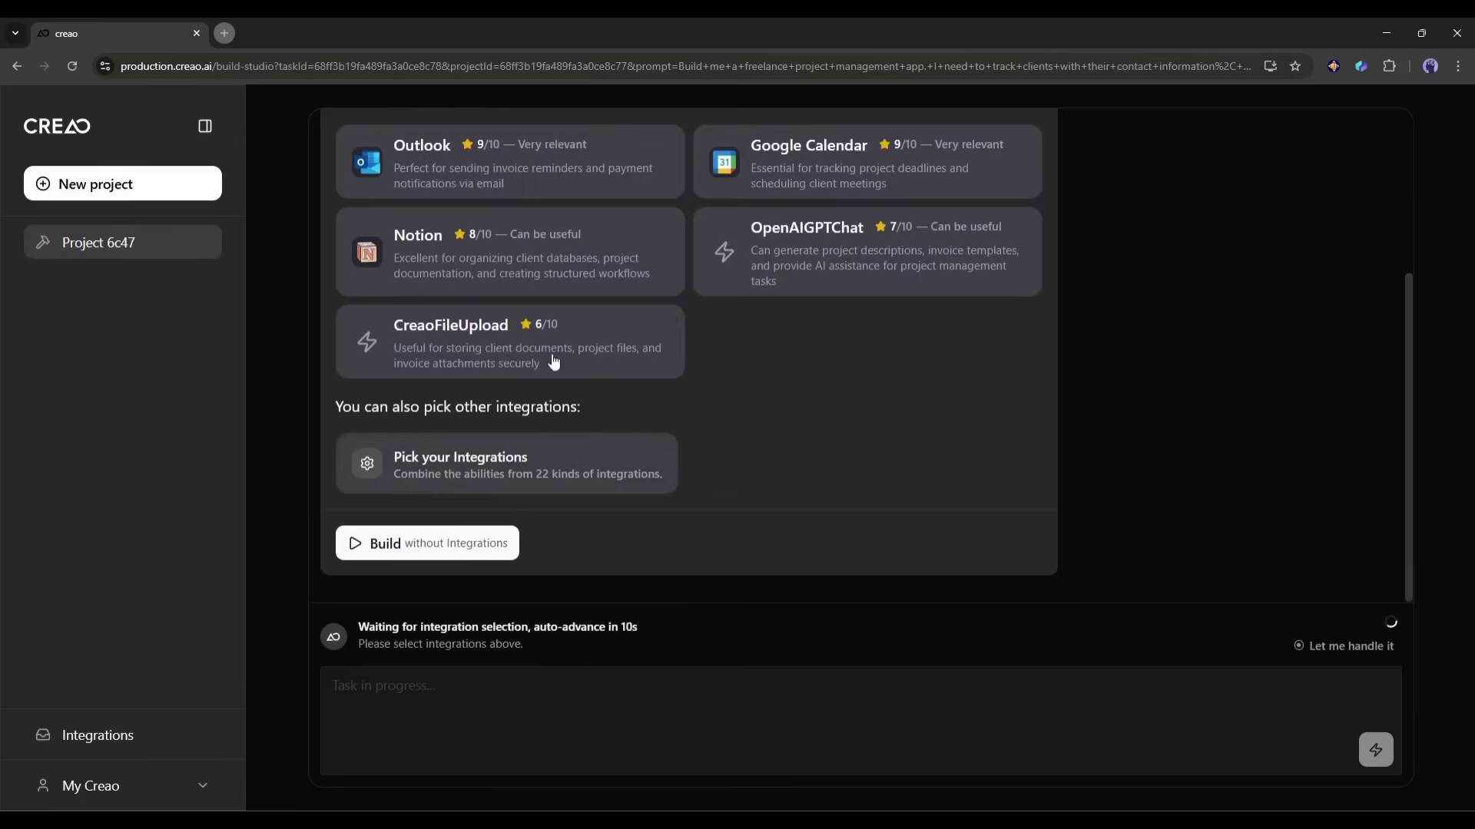
Step: Open the full list of available integrations and browse through it
scroll(637, 424, "up", 2)
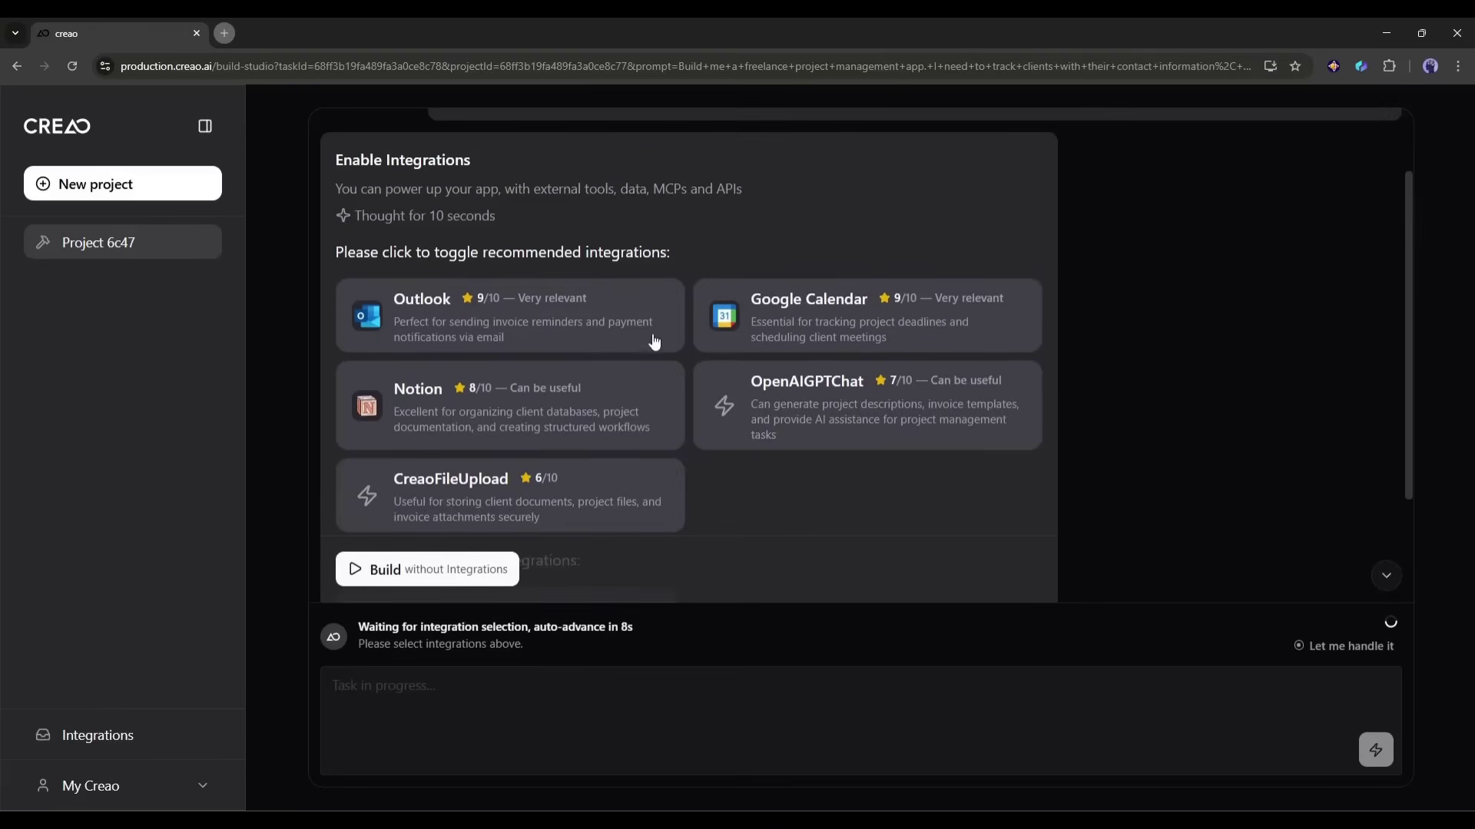
scroll(455, 379, "down", 2)
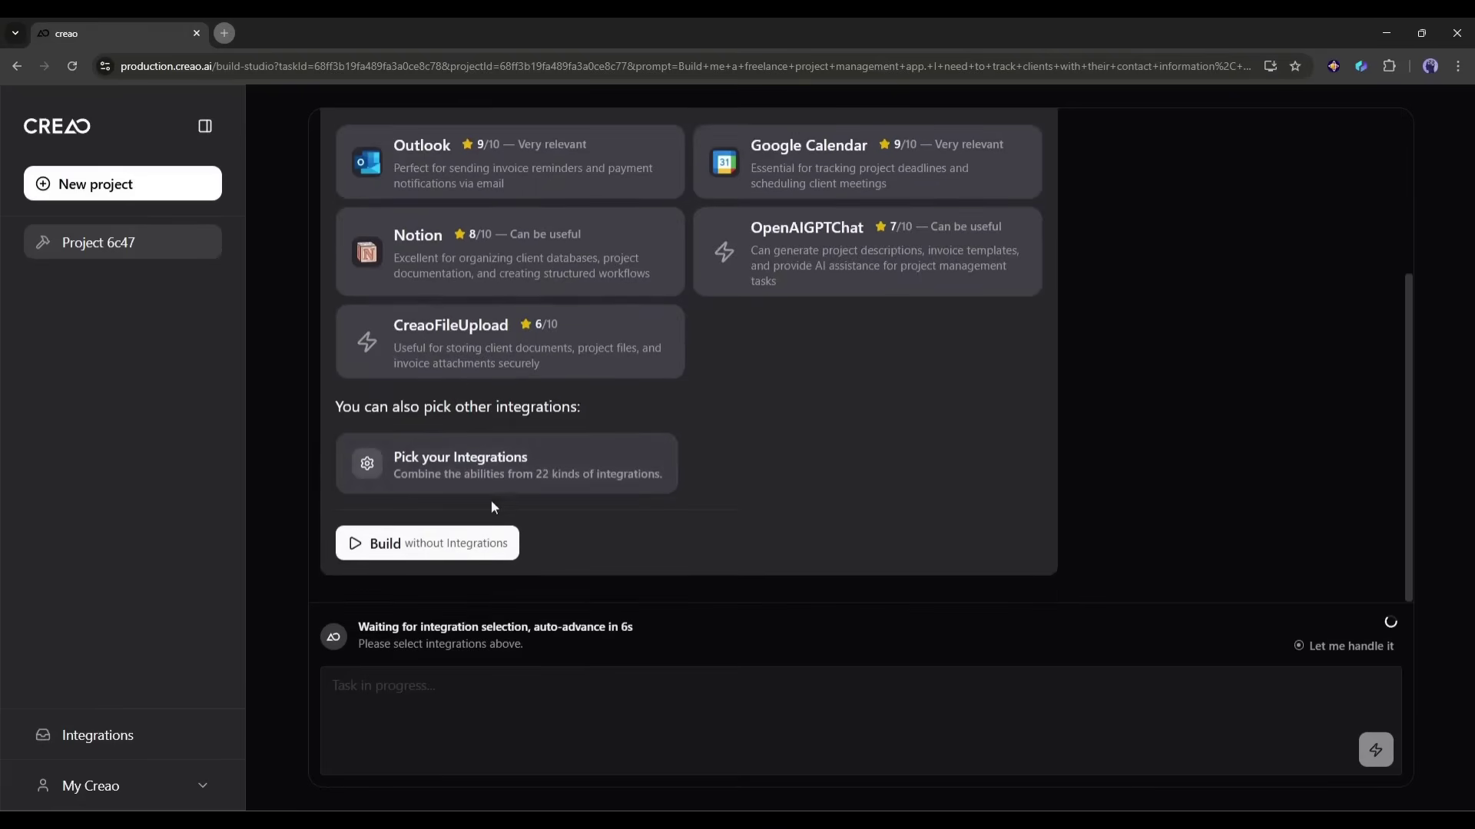
left_click(482, 465)
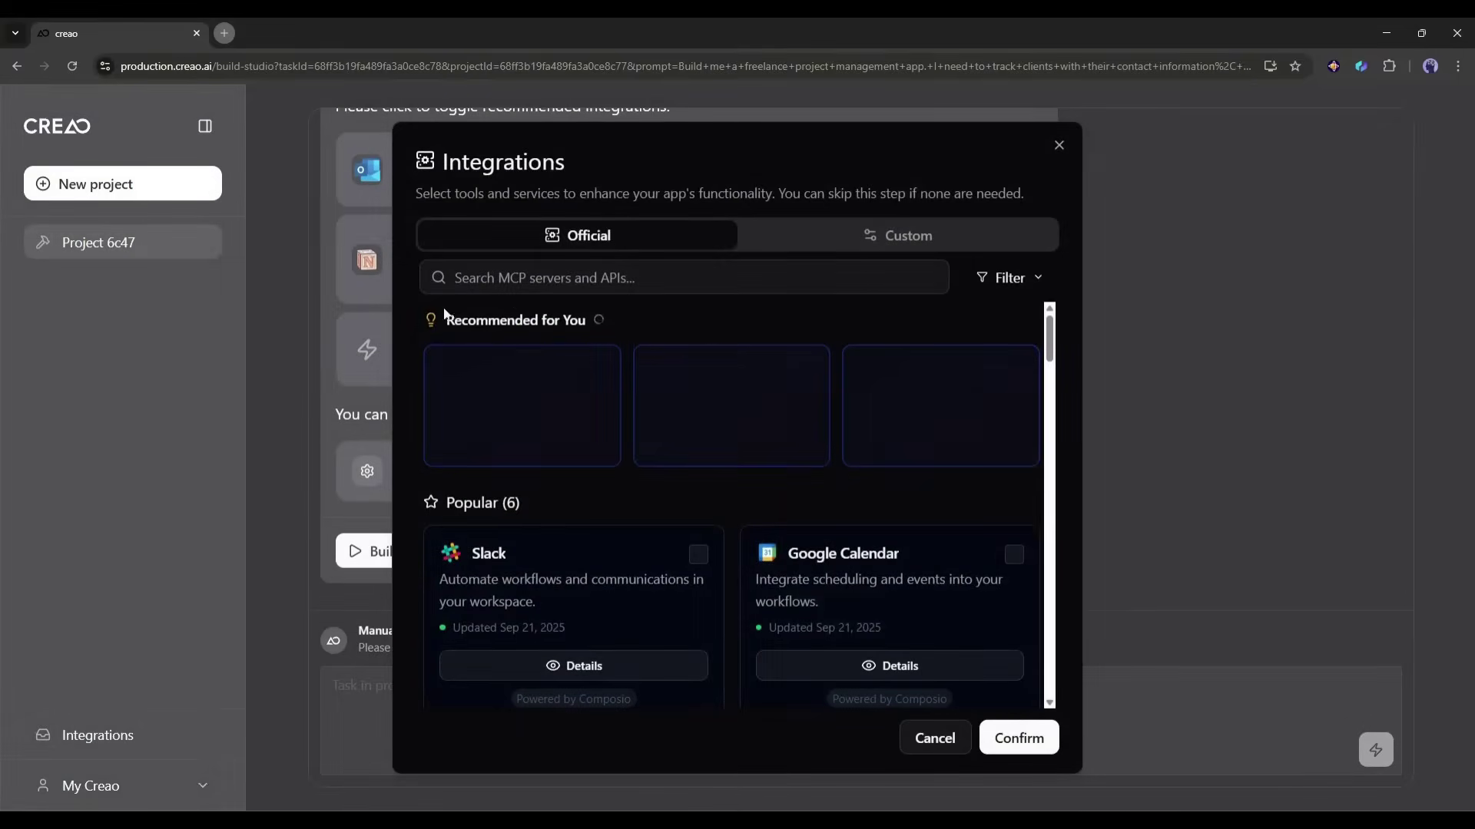
scroll(654, 382, "down", 10)
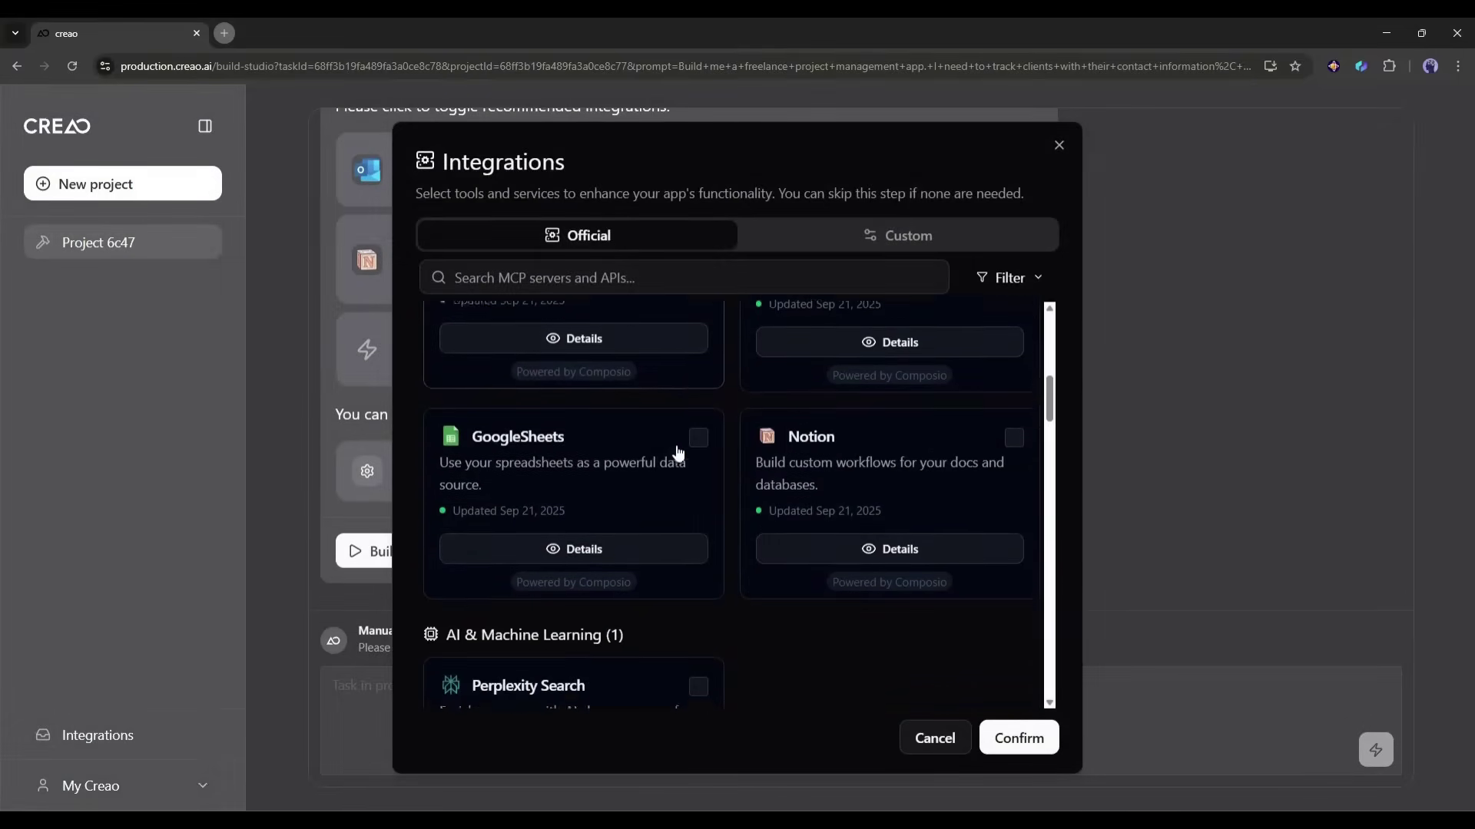
scroll(738, 484, "down", 10)
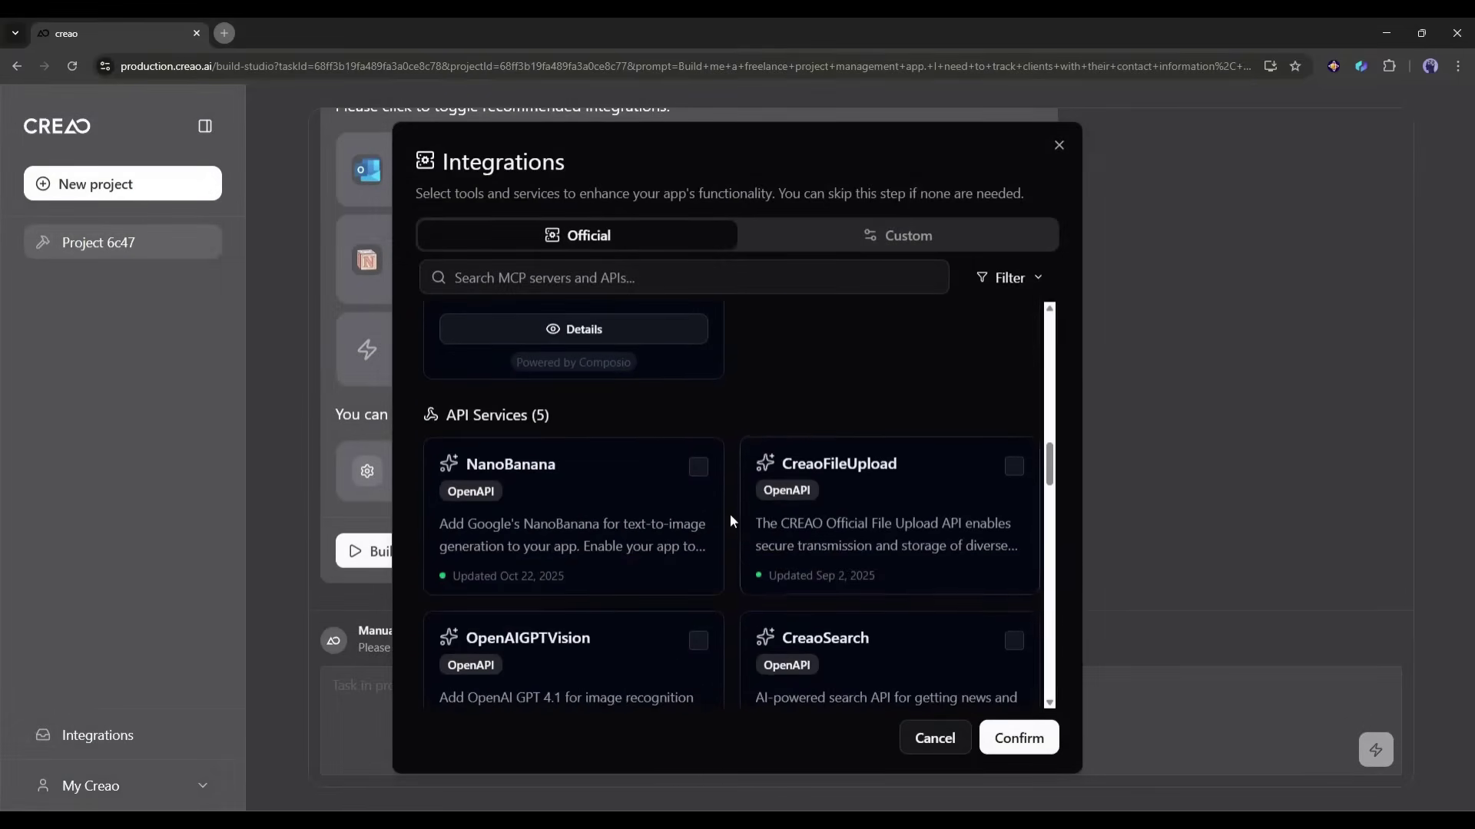
scroll(766, 522, "down", 3)
scroll(730, 505, "up", 10)
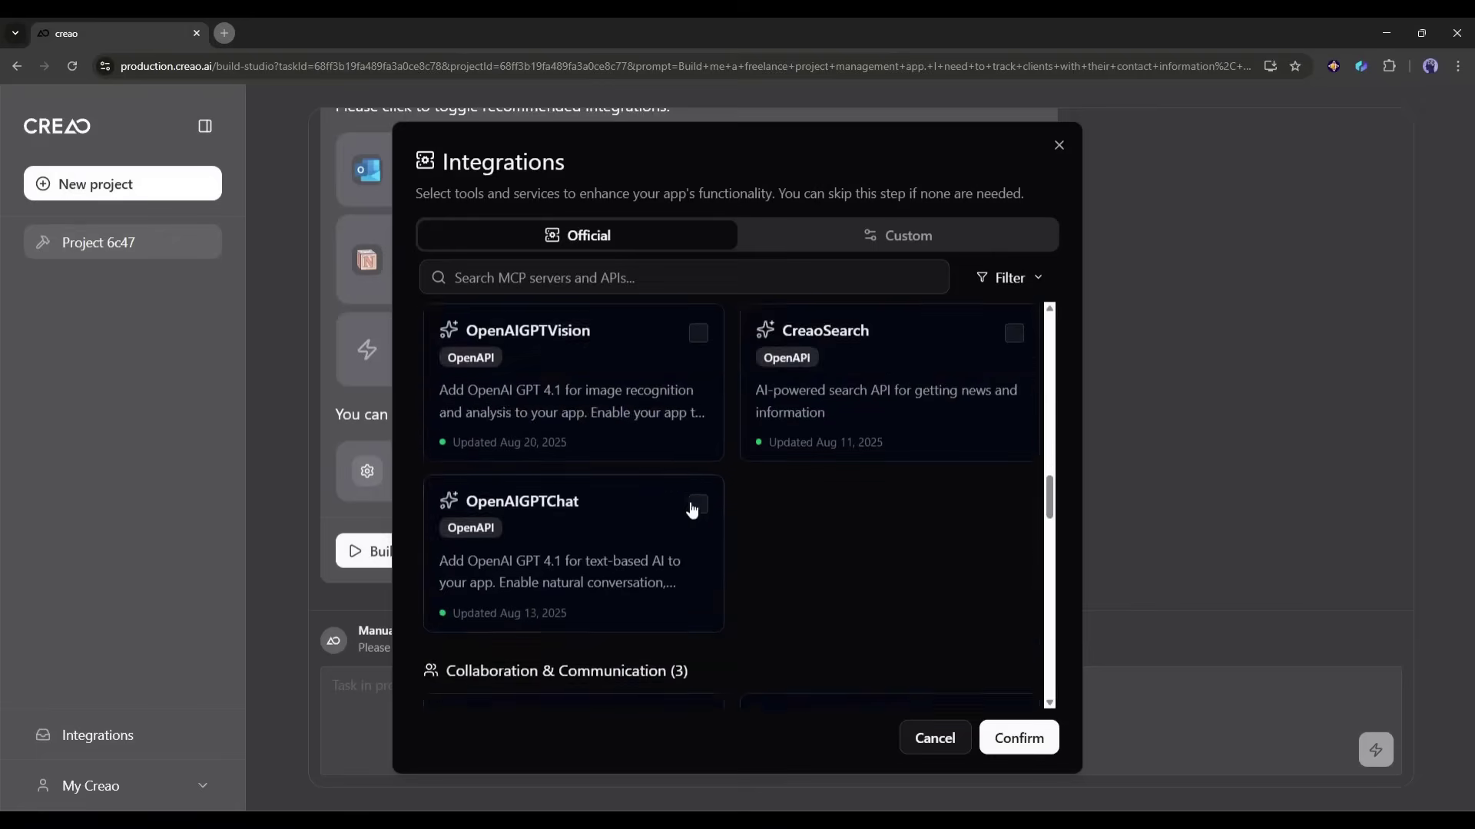
scroll(644, 500, "up", 10)
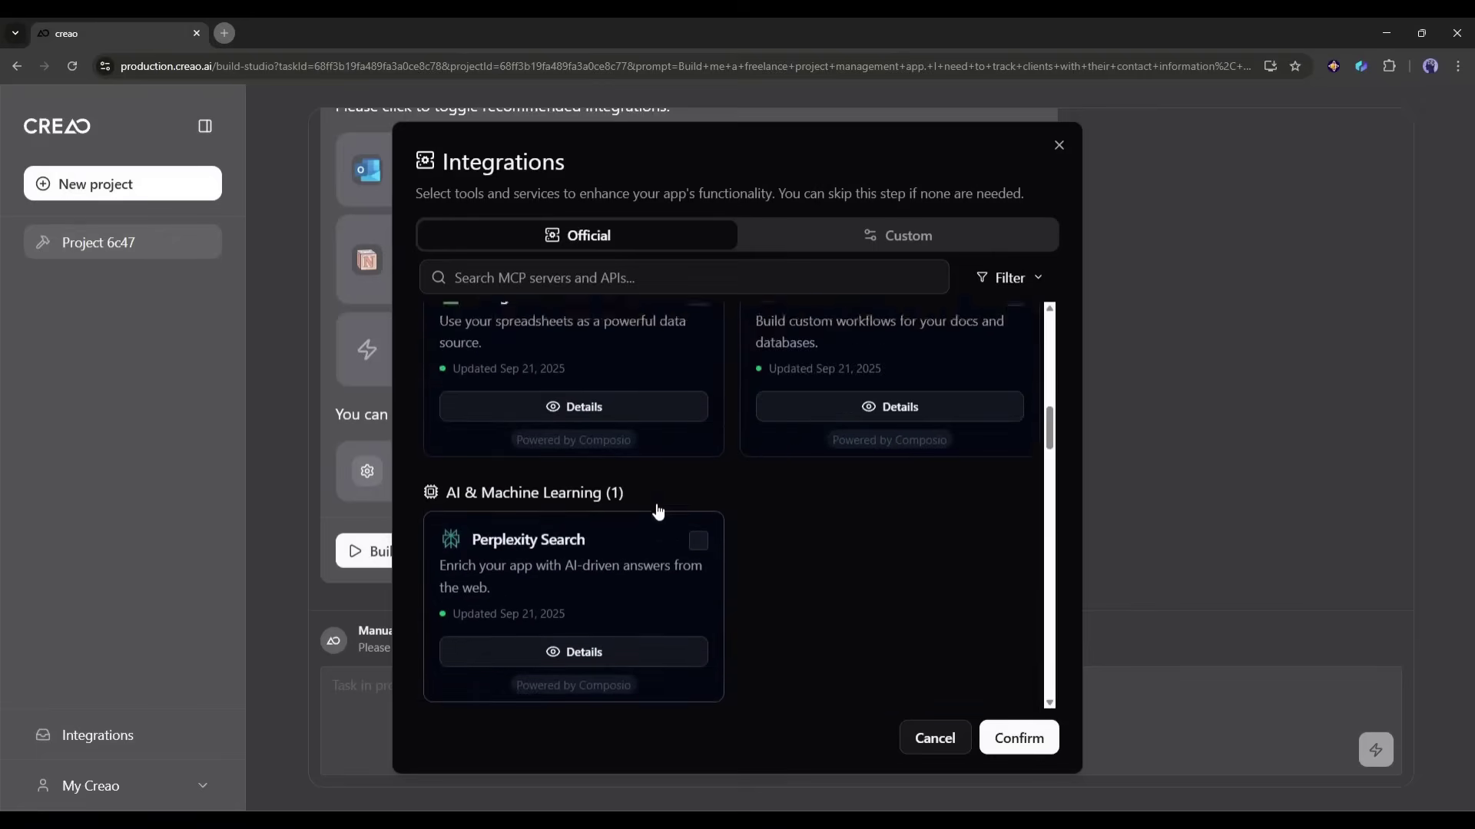
scroll(757, 481, "up", 2)
Step: Select GoogleSheets, Google Calendar, OpenAIGPTChat and CreaoFileUpload, confirm, and build with these 4 integrations
left_click(729, 376)
left_click(909, 381)
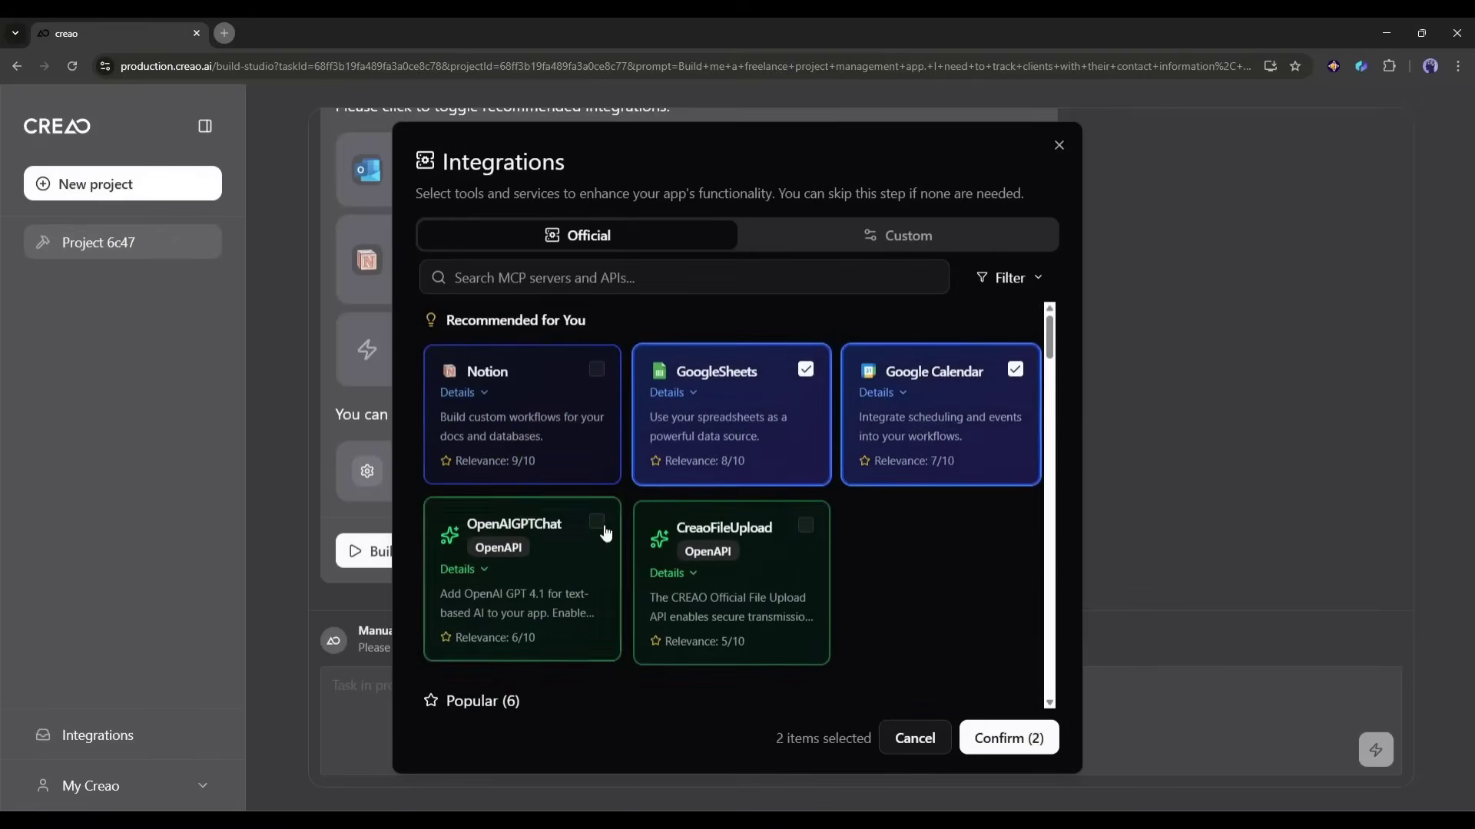
left_click(598, 527)
left_click(806, 523)
left_click(1008, 737)
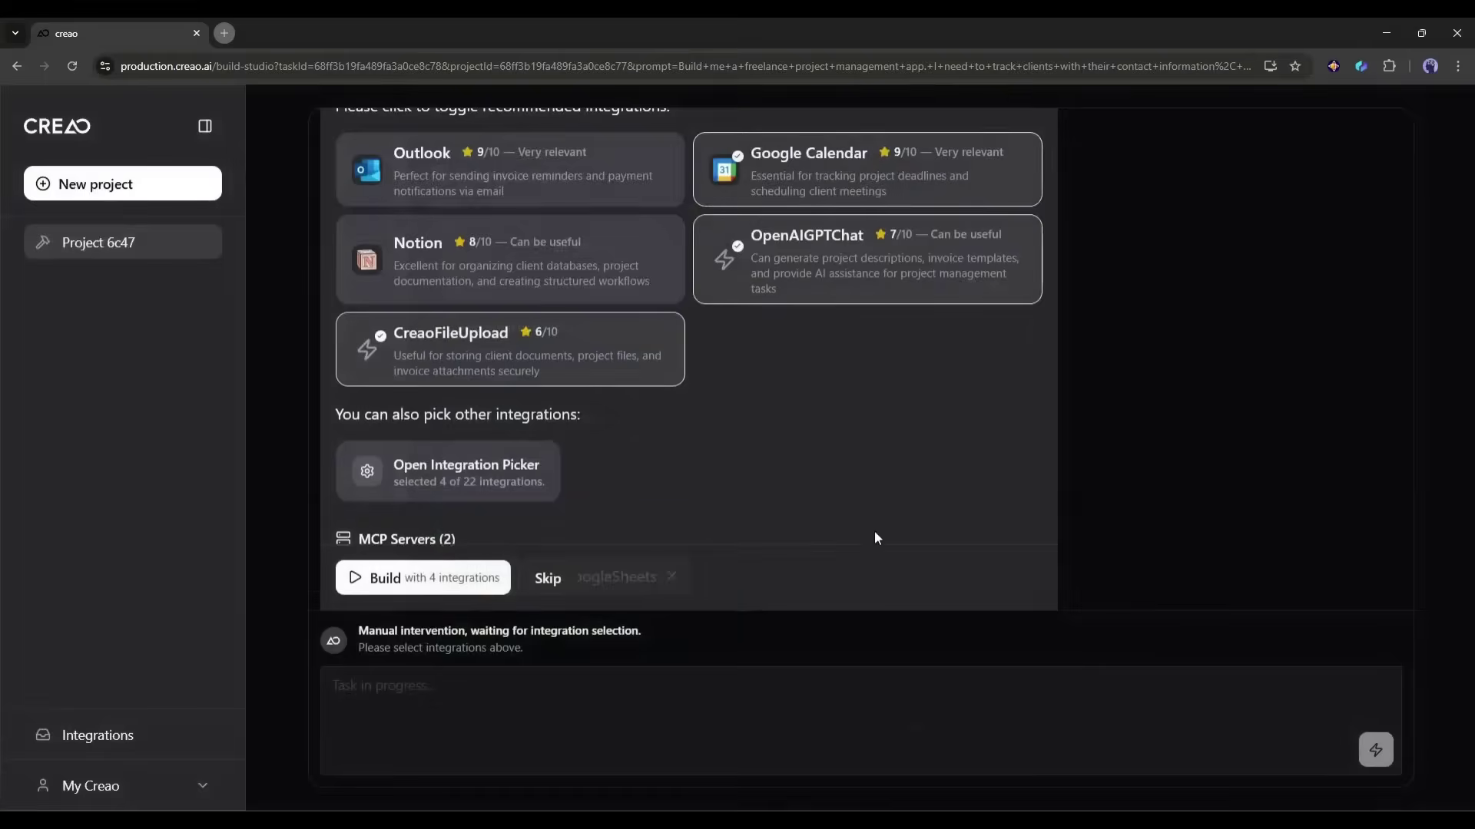
left_click(364, 573)
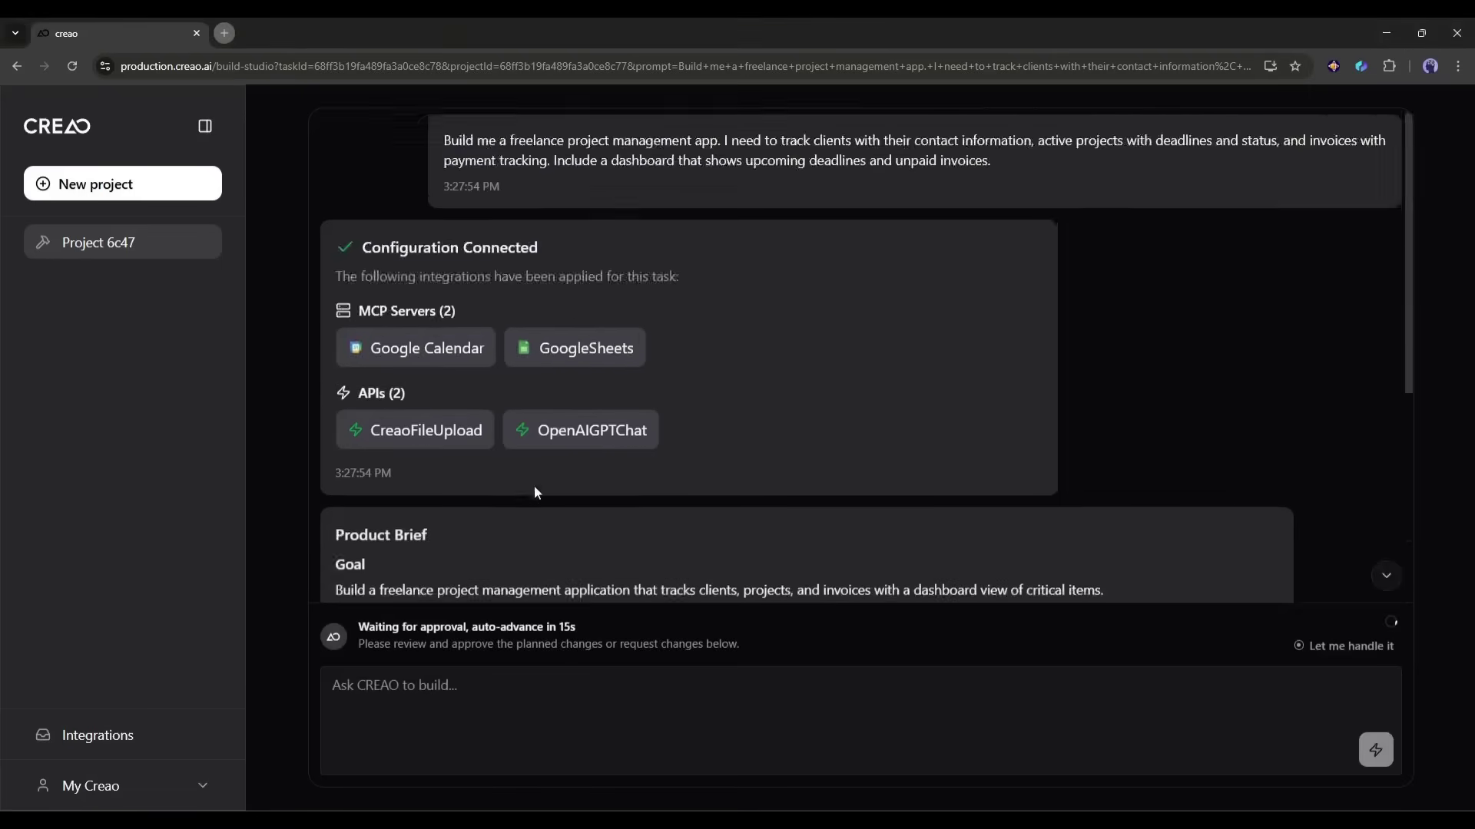
Step: Approve the Product Brief so the agent builds the freelance app's dashboard
left_click(1234, 544)
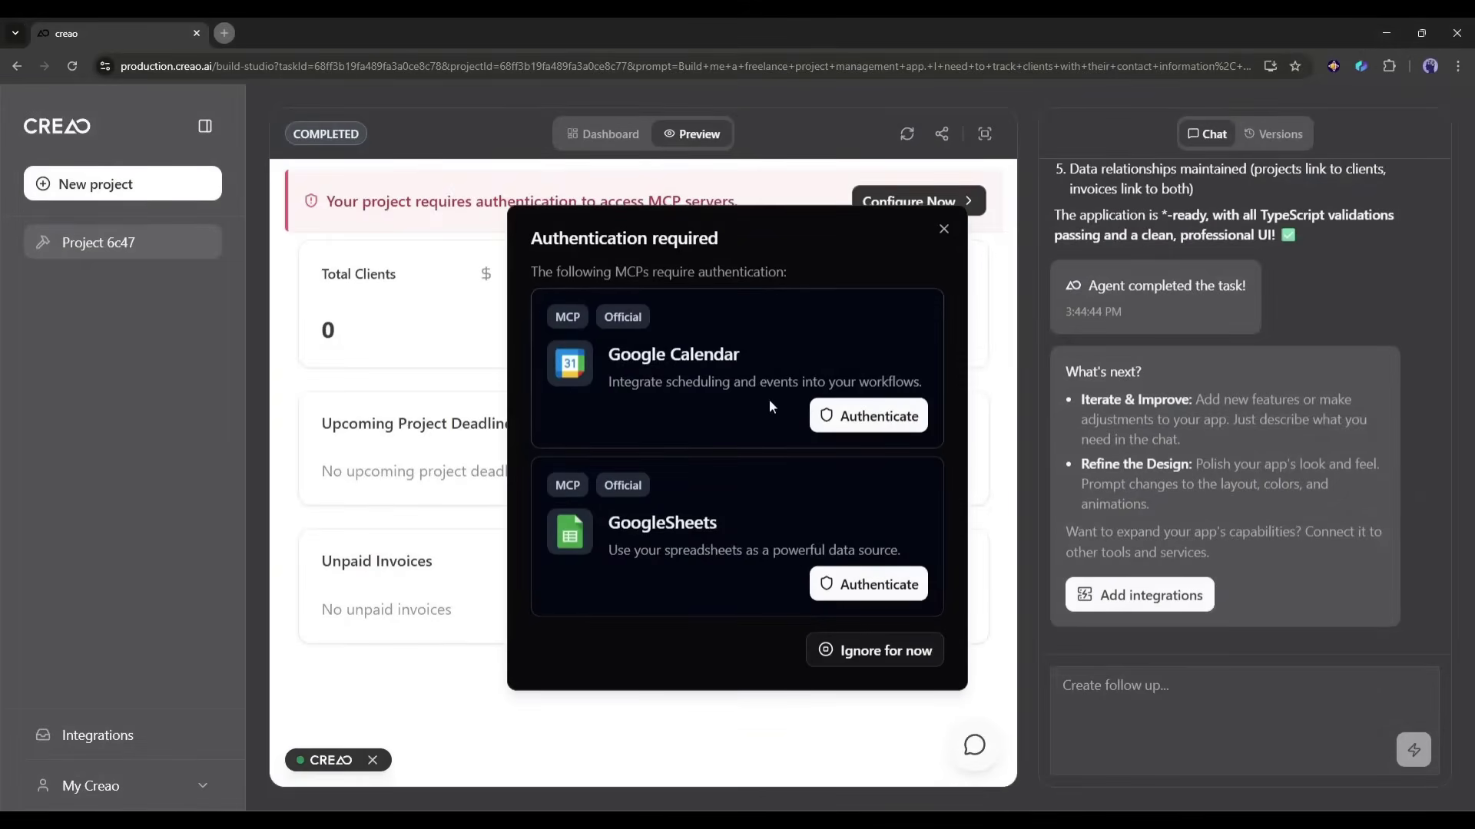
Step: Authenticate Google Calendar with the chosen Google account
left_click(868, 416)
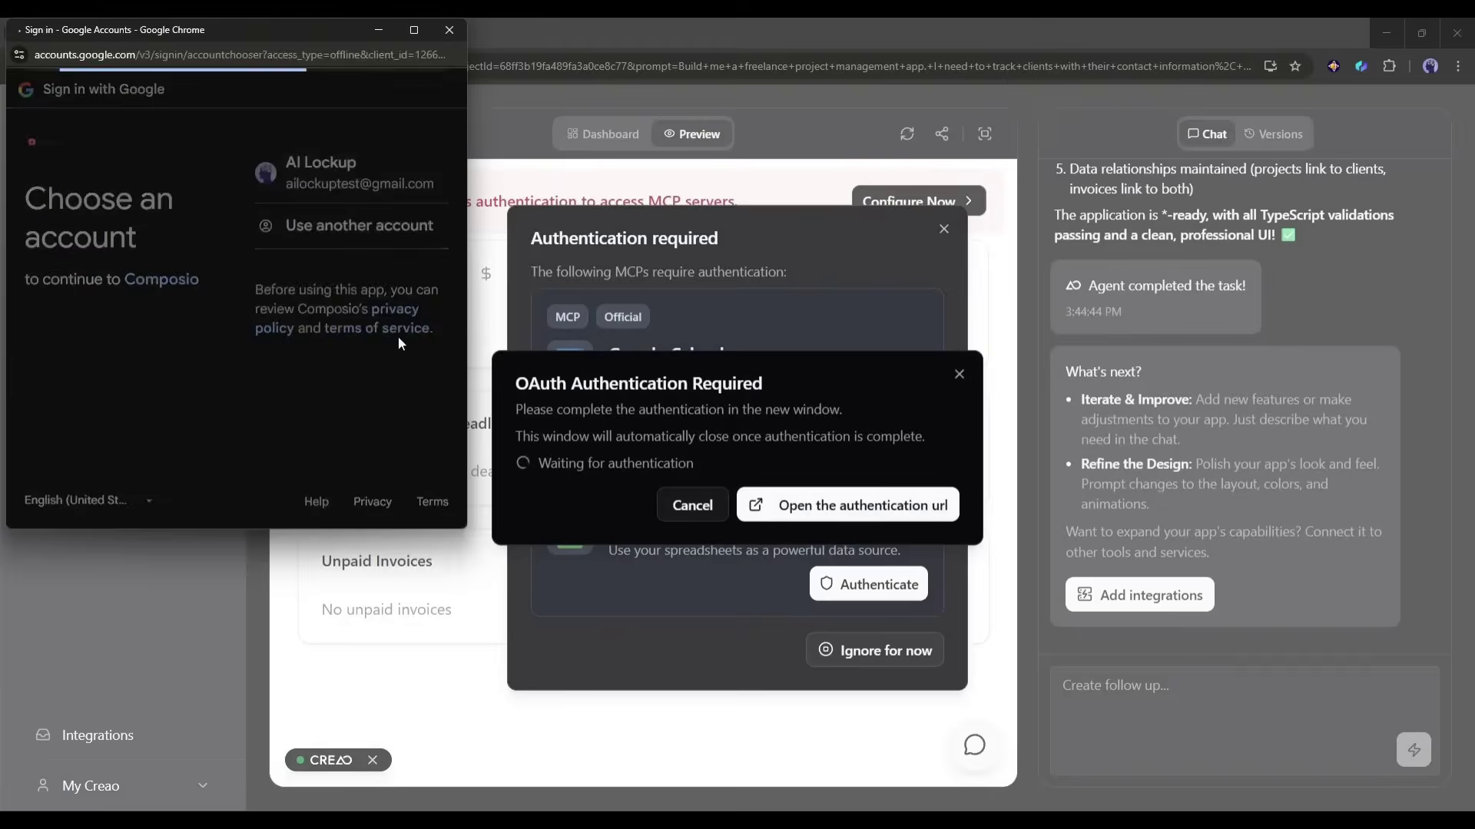
left_click(346, 172)
left_click(340, 437)
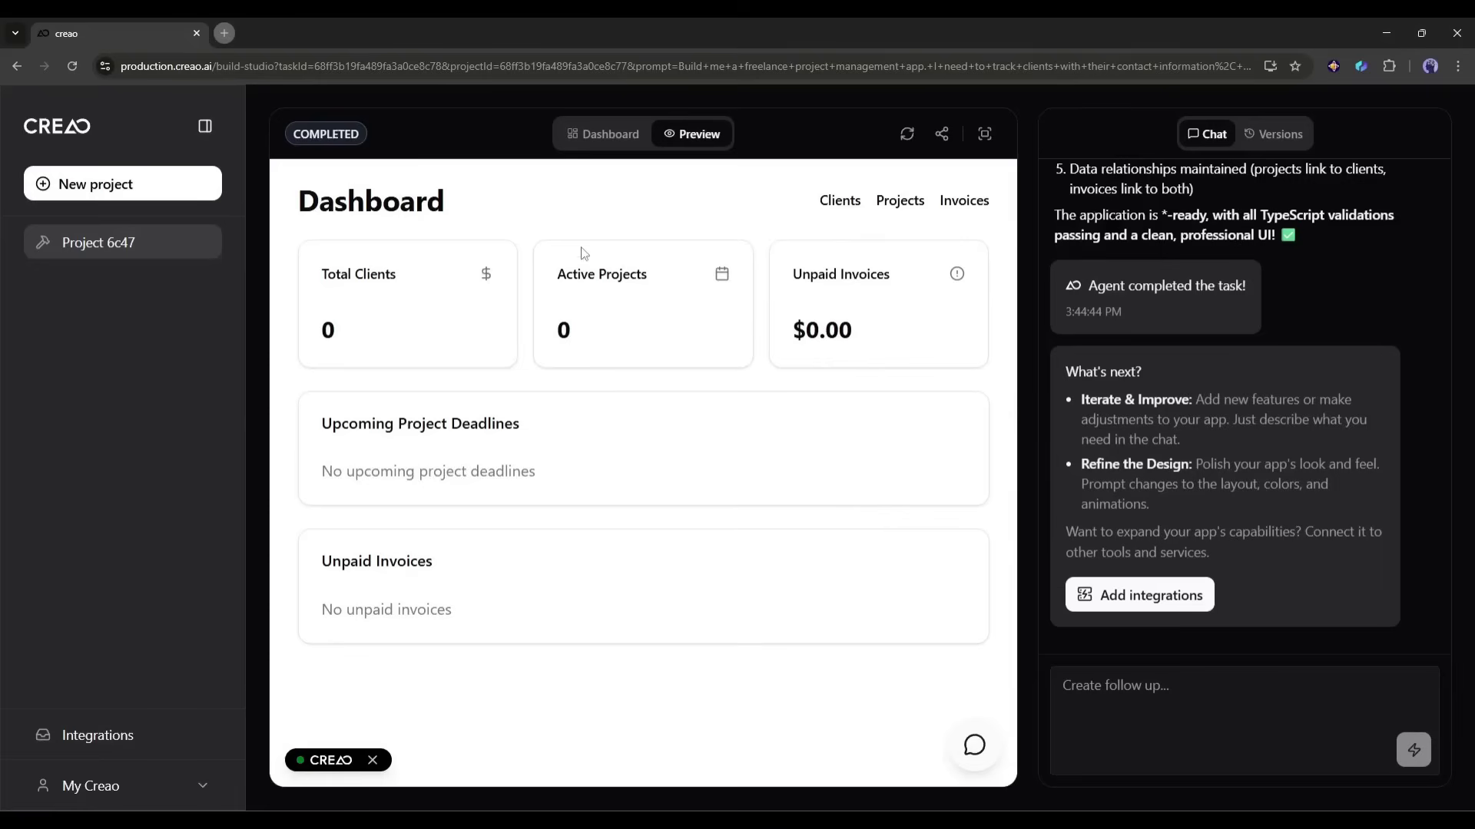
Step: Check the preview's Clients, Projects and Invoices pages, ending back on the Dashboard
left_click(836, 203)
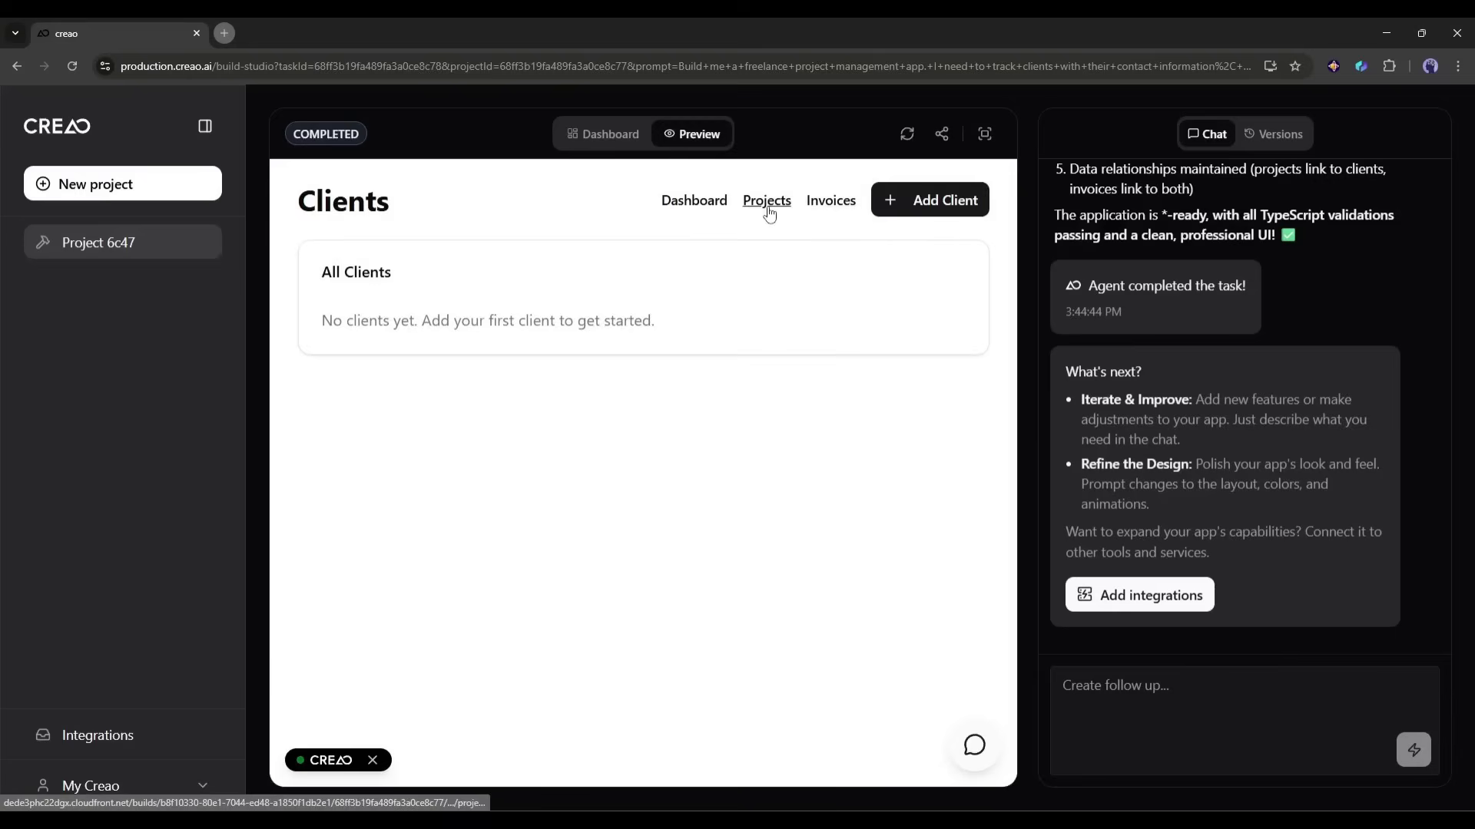
left_click(768, 206)
left_click(820, 204)
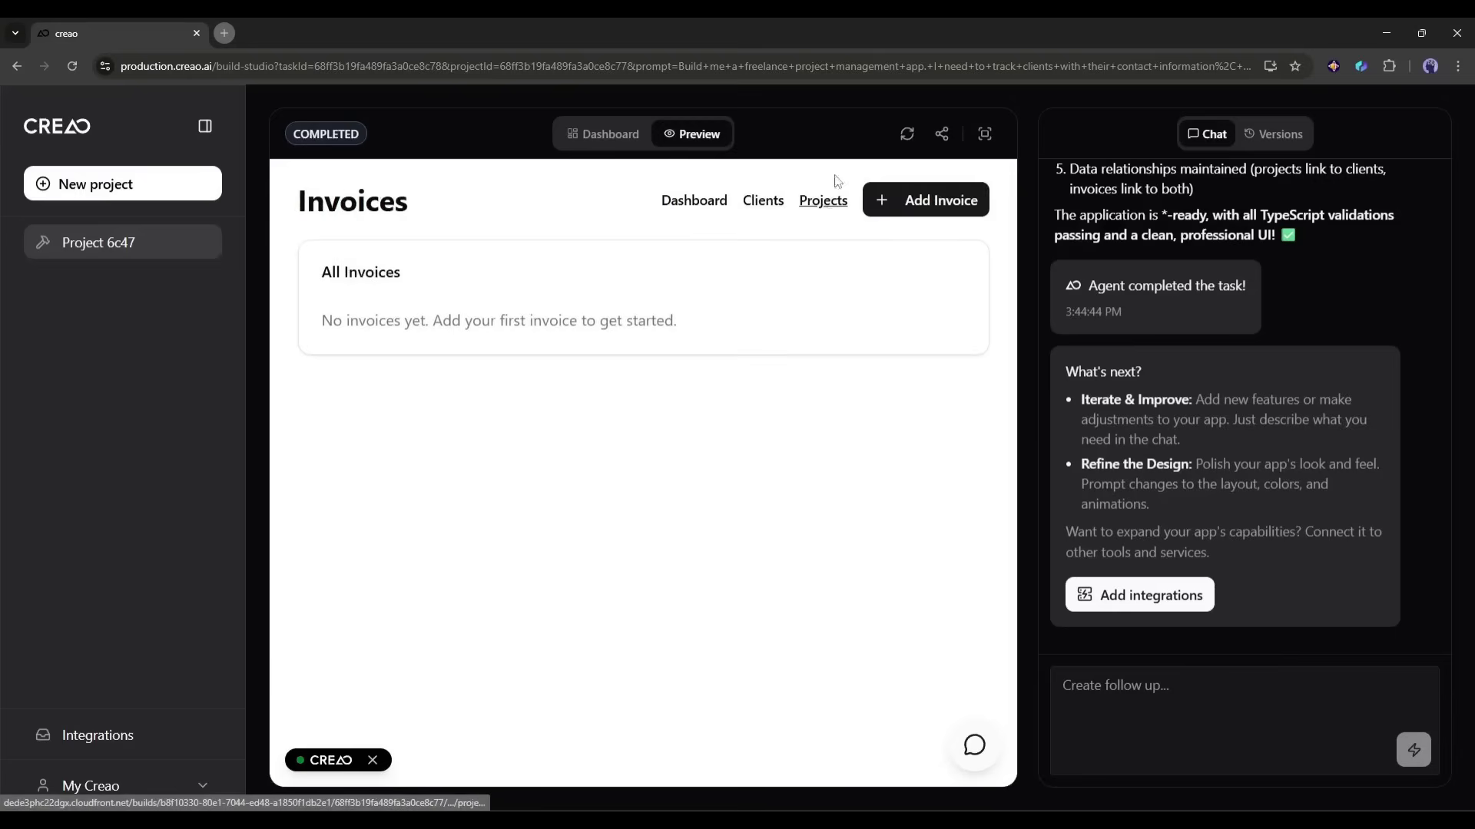
left_click(708, 202)
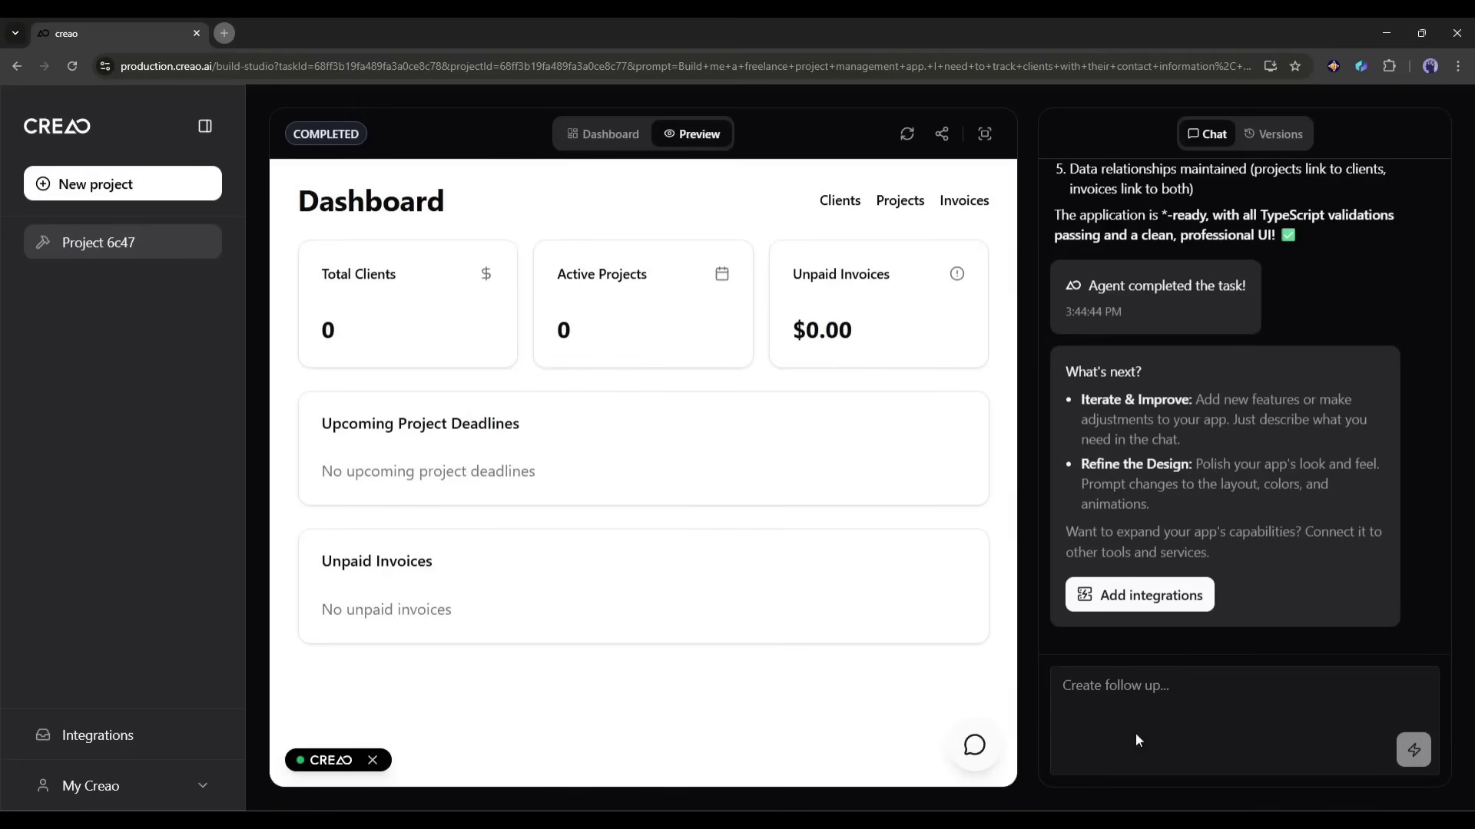
Step: Request a monthly revenue chart on the dashboard and build it with the 4 integrations
left_click(1148, 703)
type("Add a monthly revenue ")
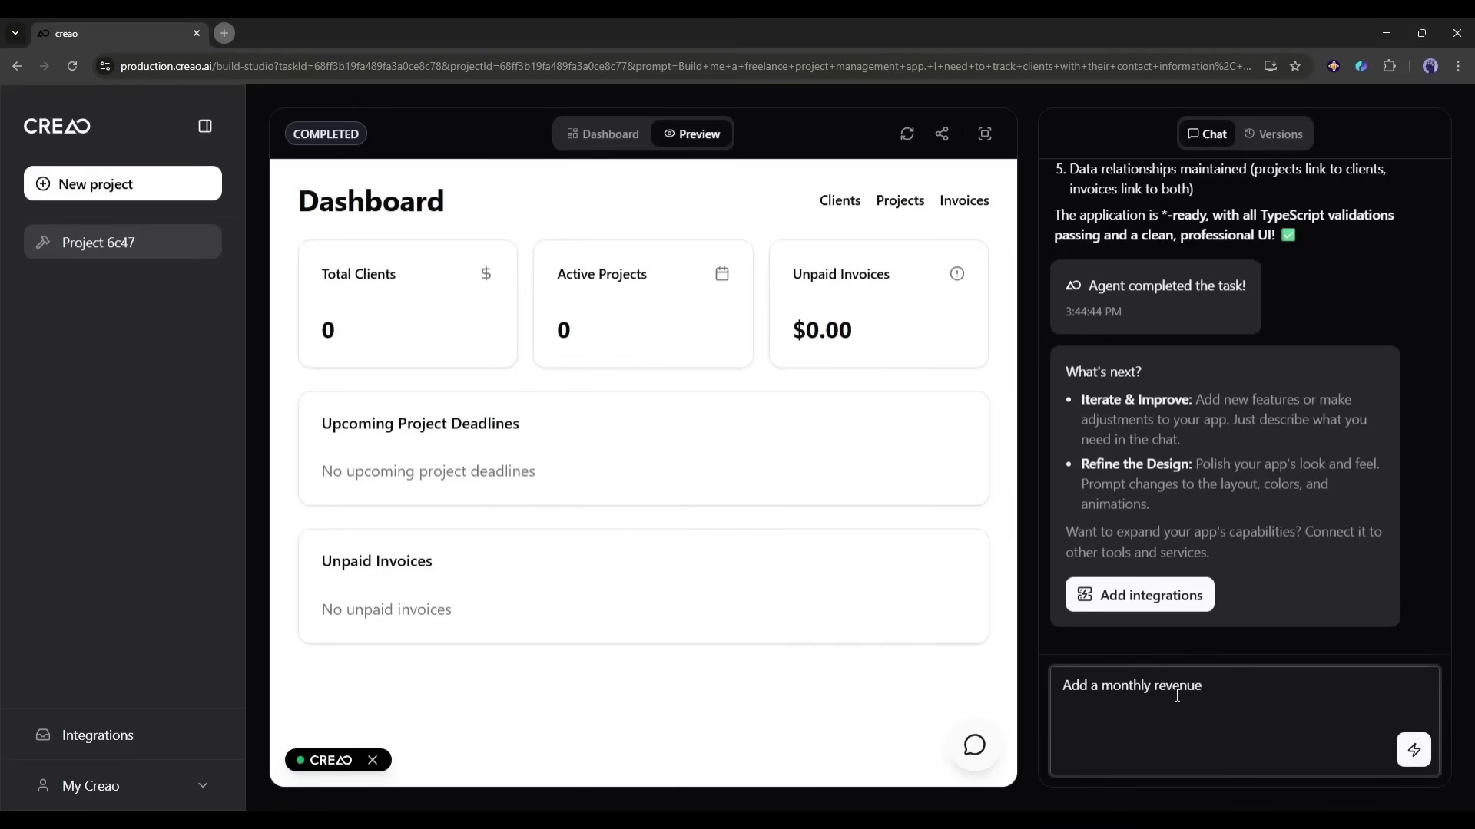
type("chart to the dashbopard showing income from paid invoice.")
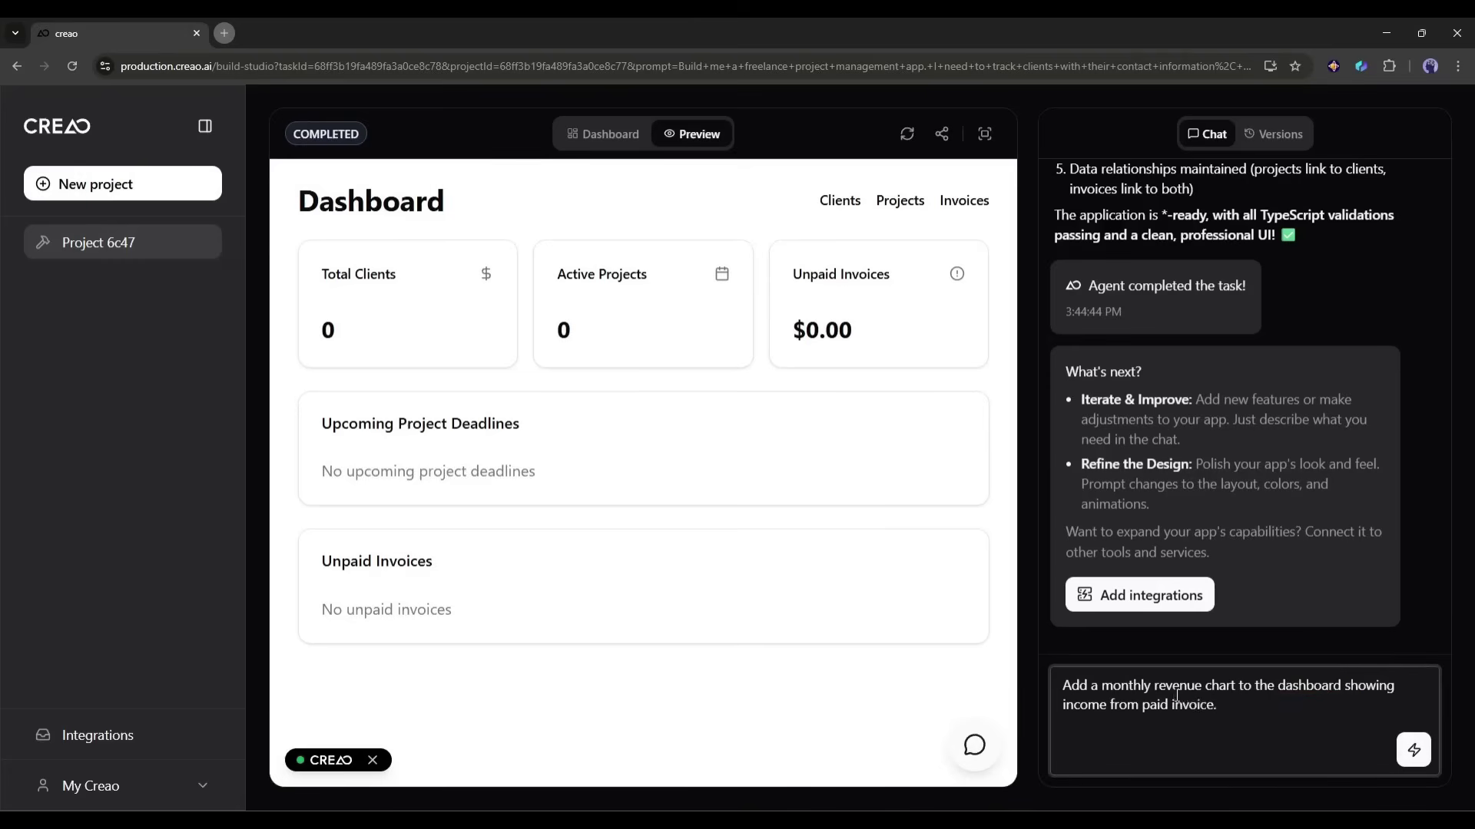
key("Return")
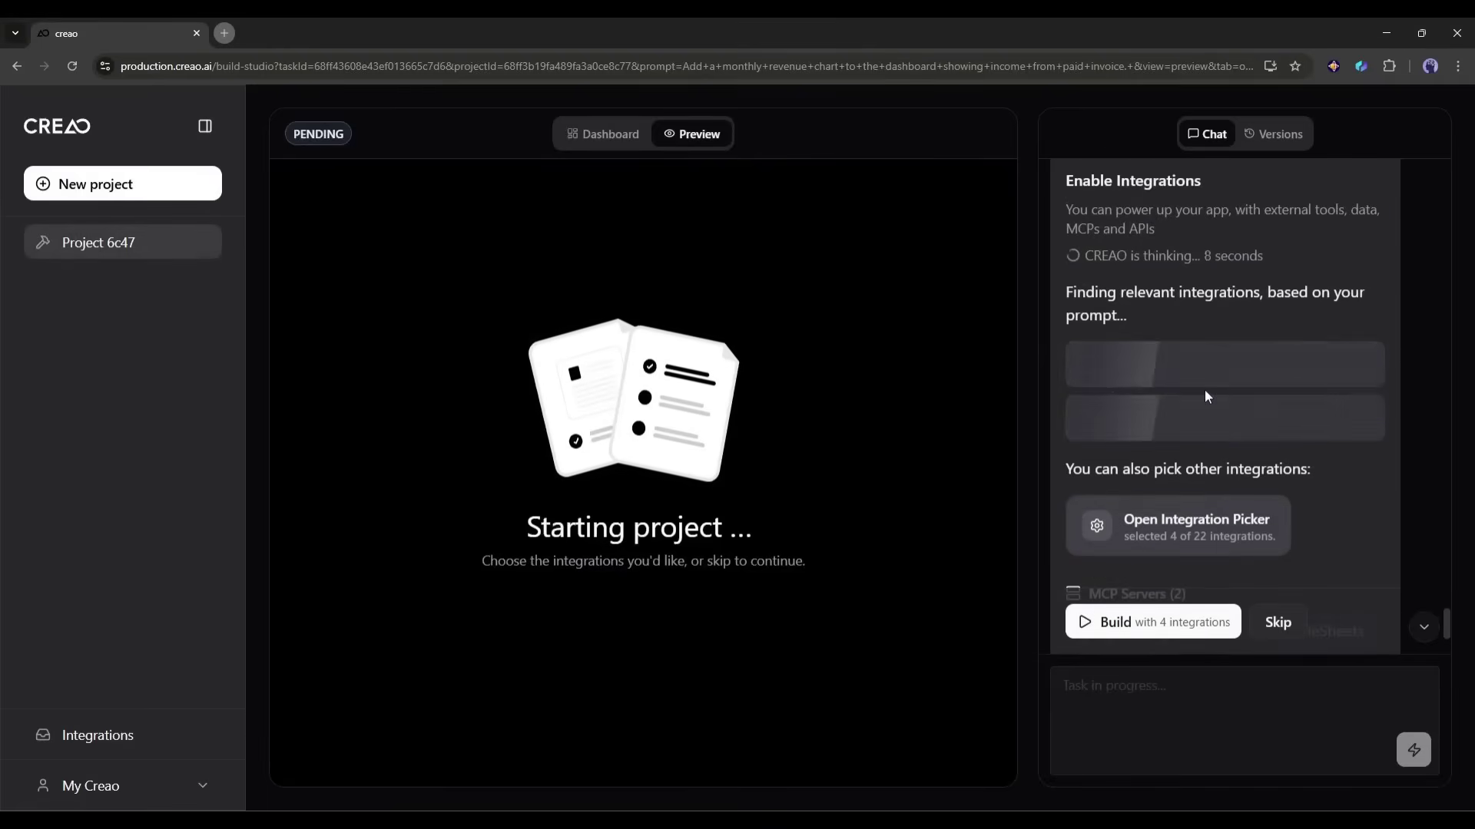
left_click(1126, 538)
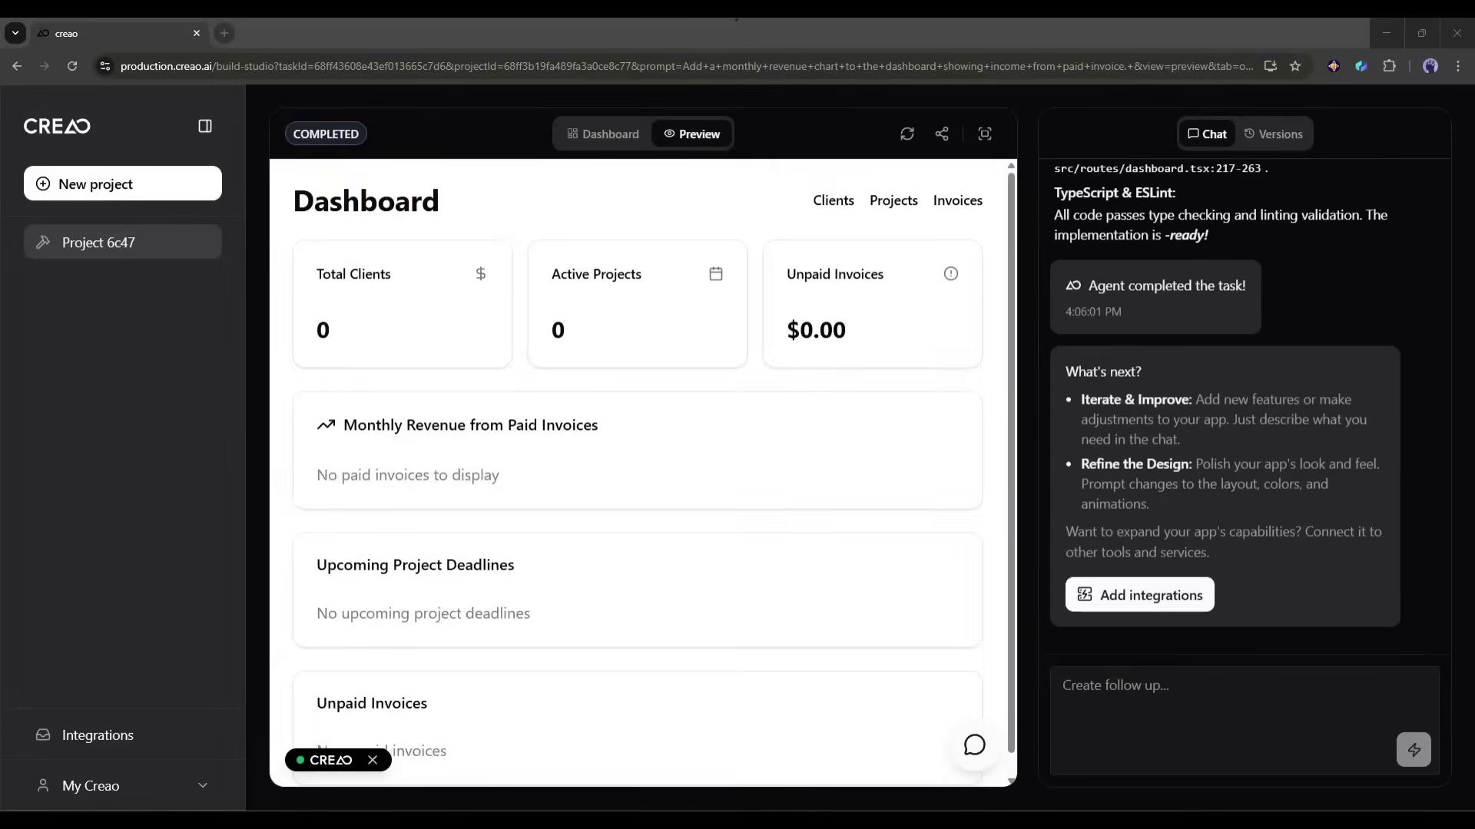
Step: Inspect the new 'Monthly Revenue from Paid Invoices' section in the Dashboard preview
scroll(507, 453, "down", 1)
scroll(502, 499, "up", 1)
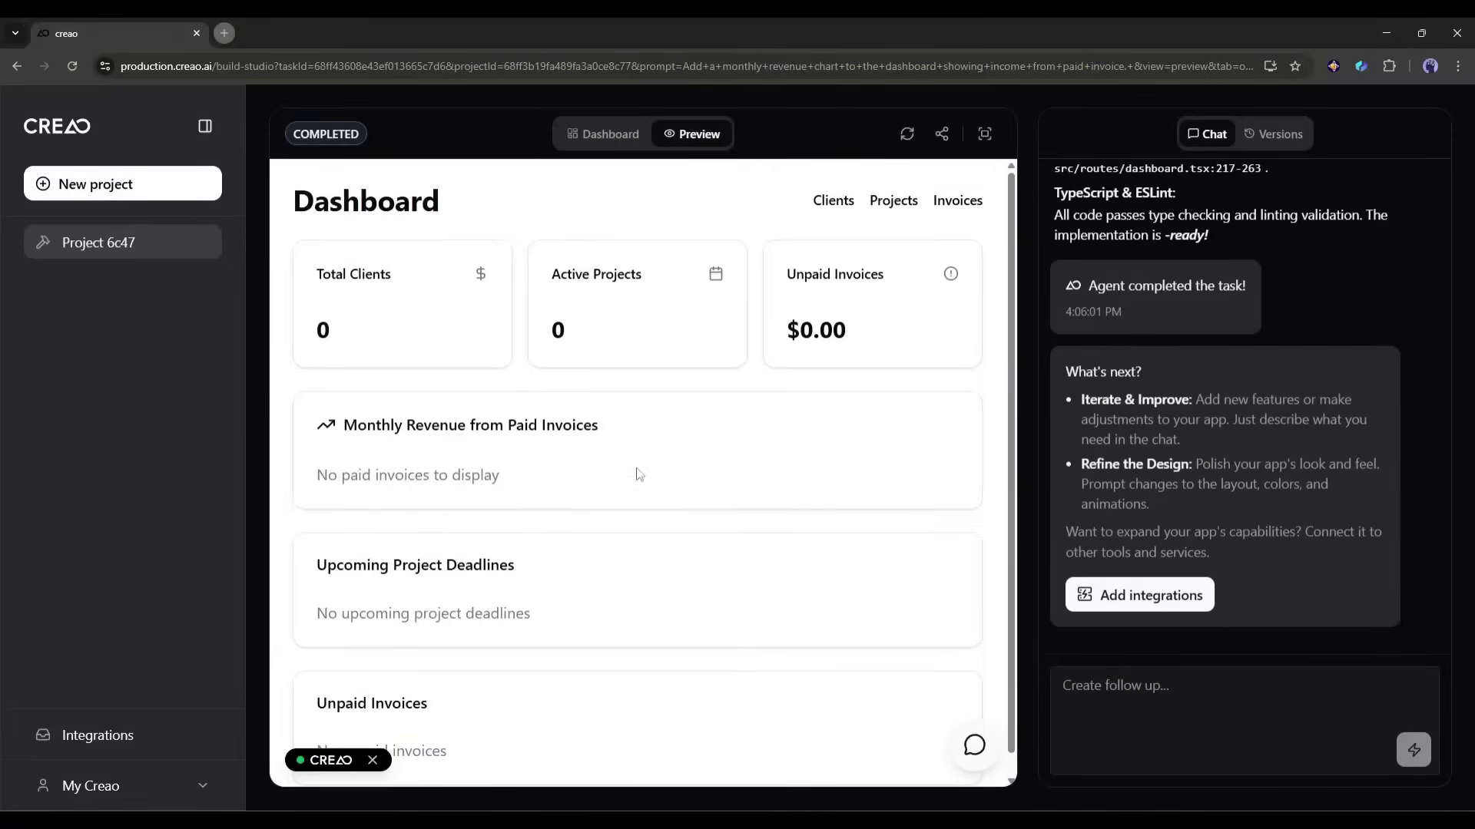
left_click_drag(355, 425, 510, 422)
left_click(491, 423)
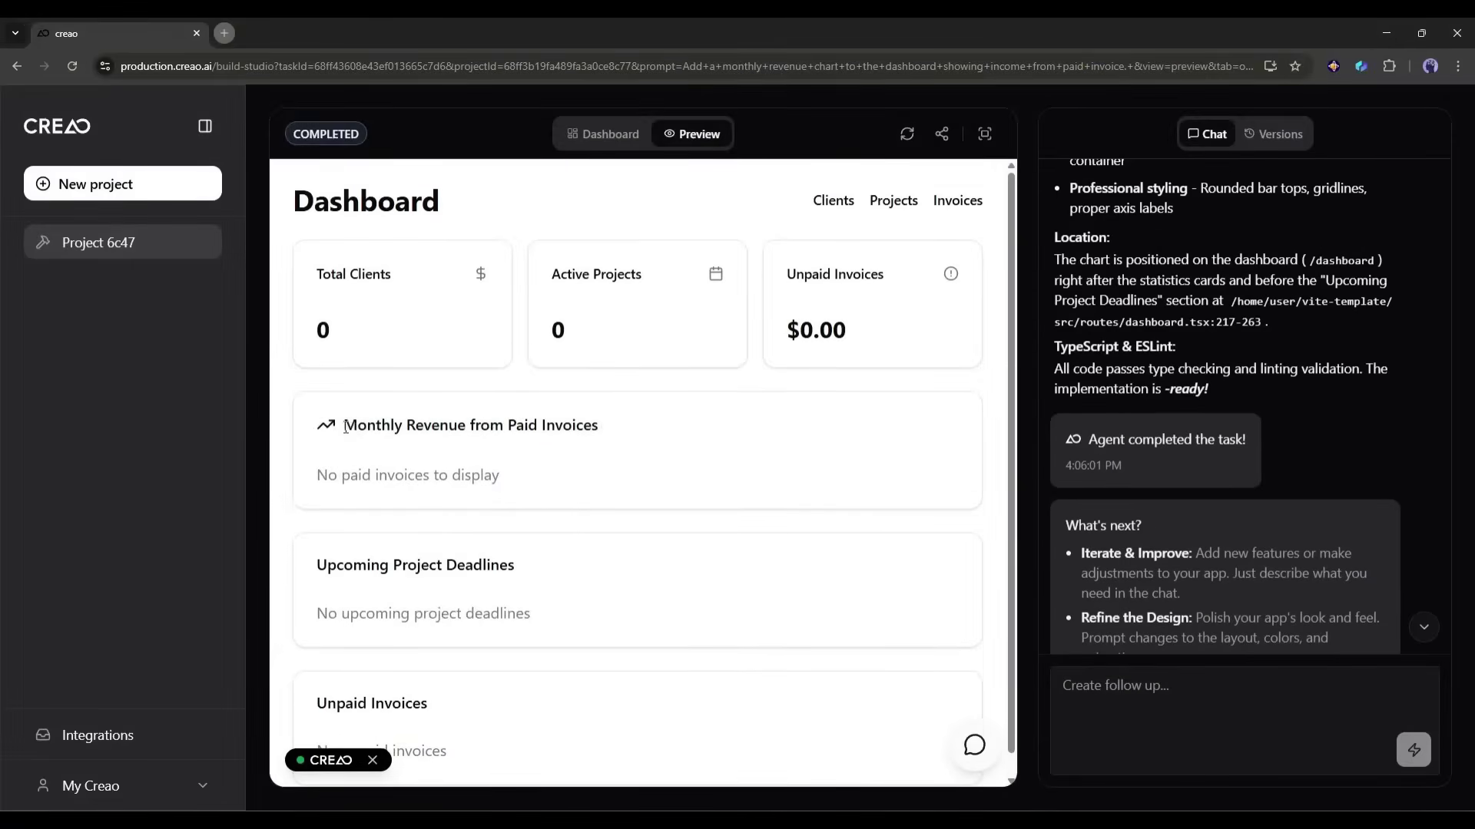
left_click_drag(345, 428, 550, 424)
left_click(550, 425)
left_click_drag(343, 425, 481, 425)
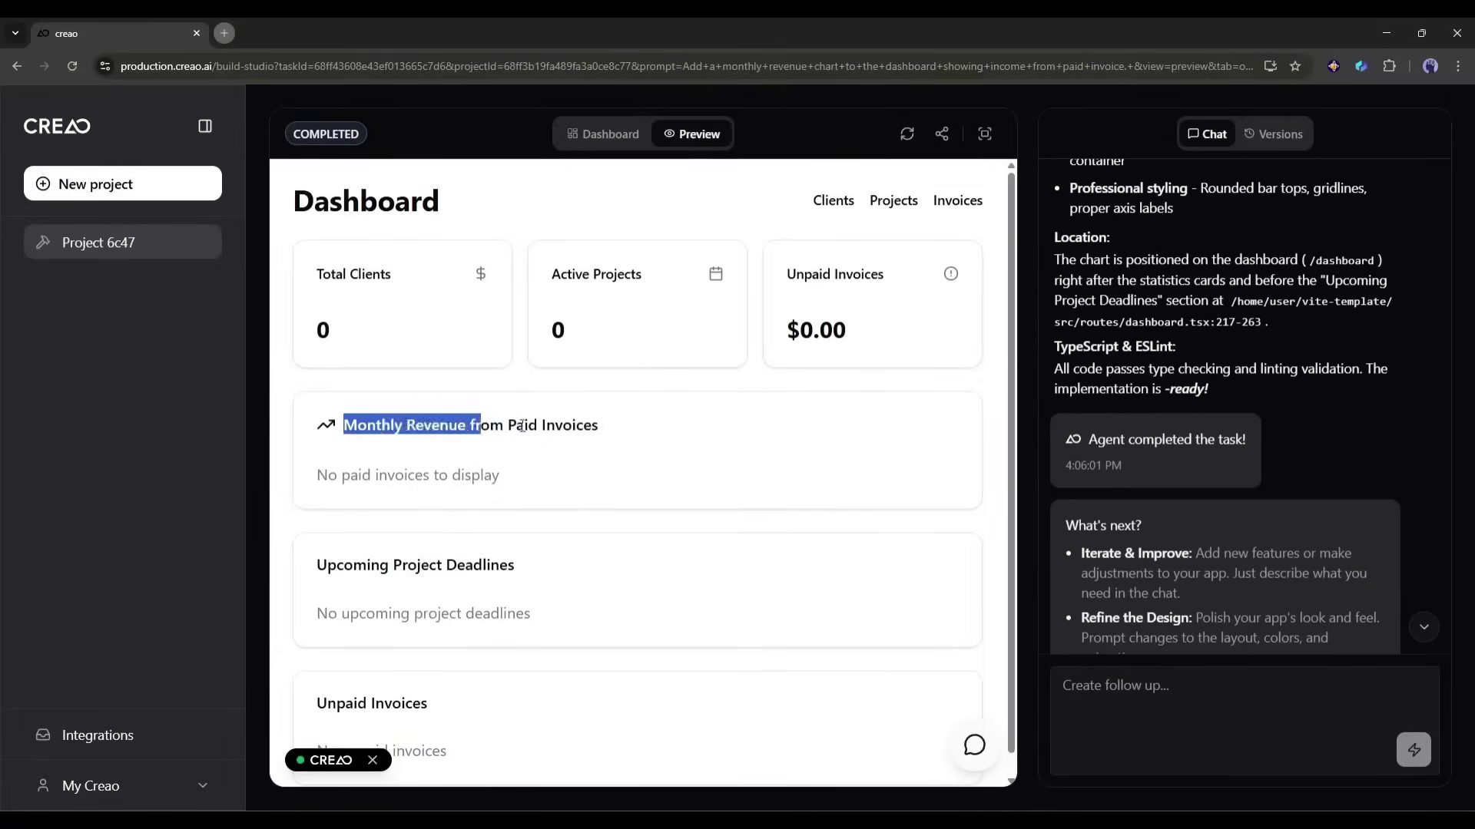
left_click(522, 426)
scroll(470, 625, "down", 1)
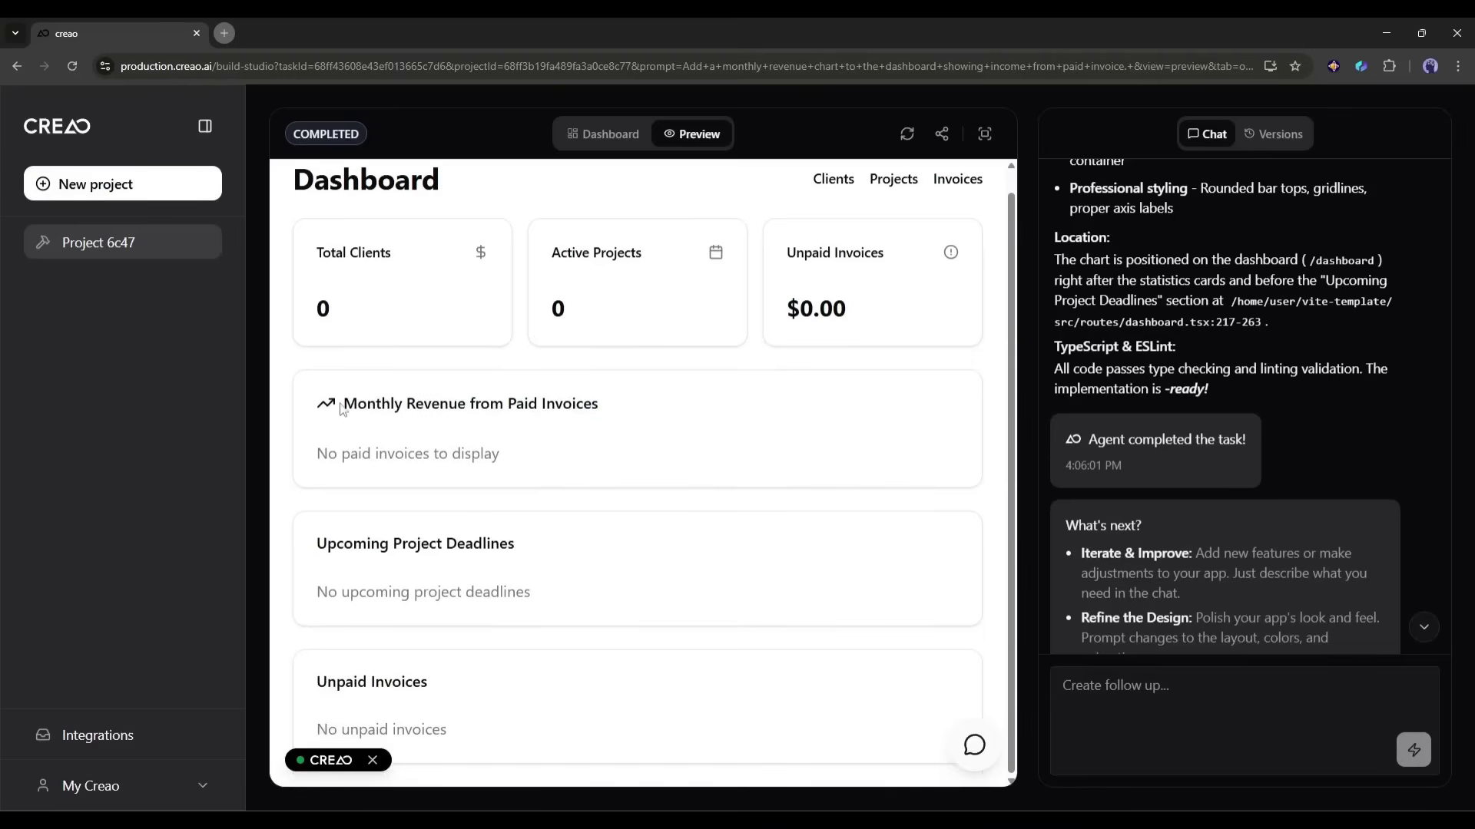
left_click_drag(342, 409, 622, 414)
left_click(535, 437)
scroll(1075, 577, "down", 2)
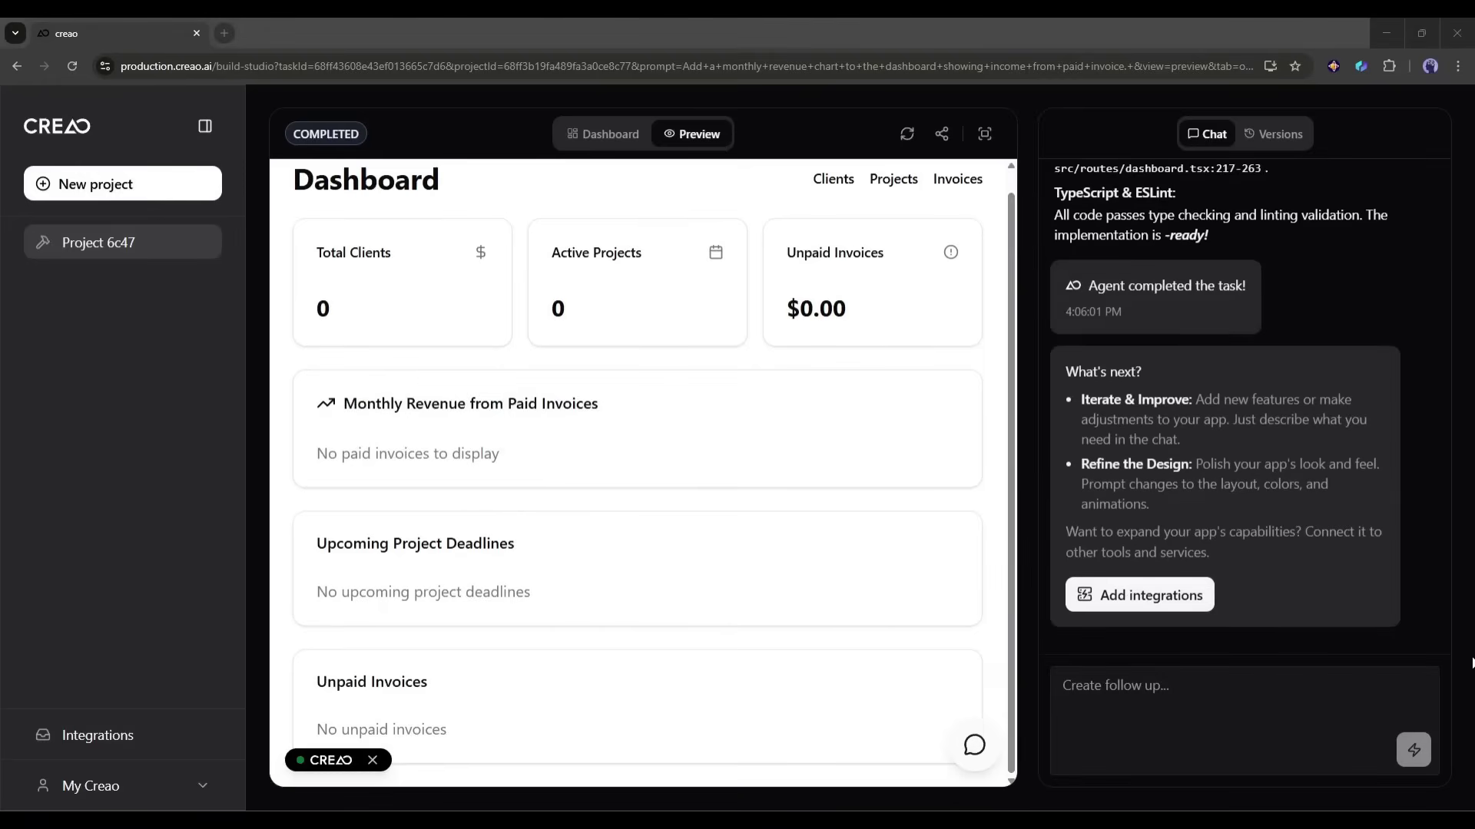
Step: Request a fully responsive app with a Dynamic theme
left_click(1106, 706)
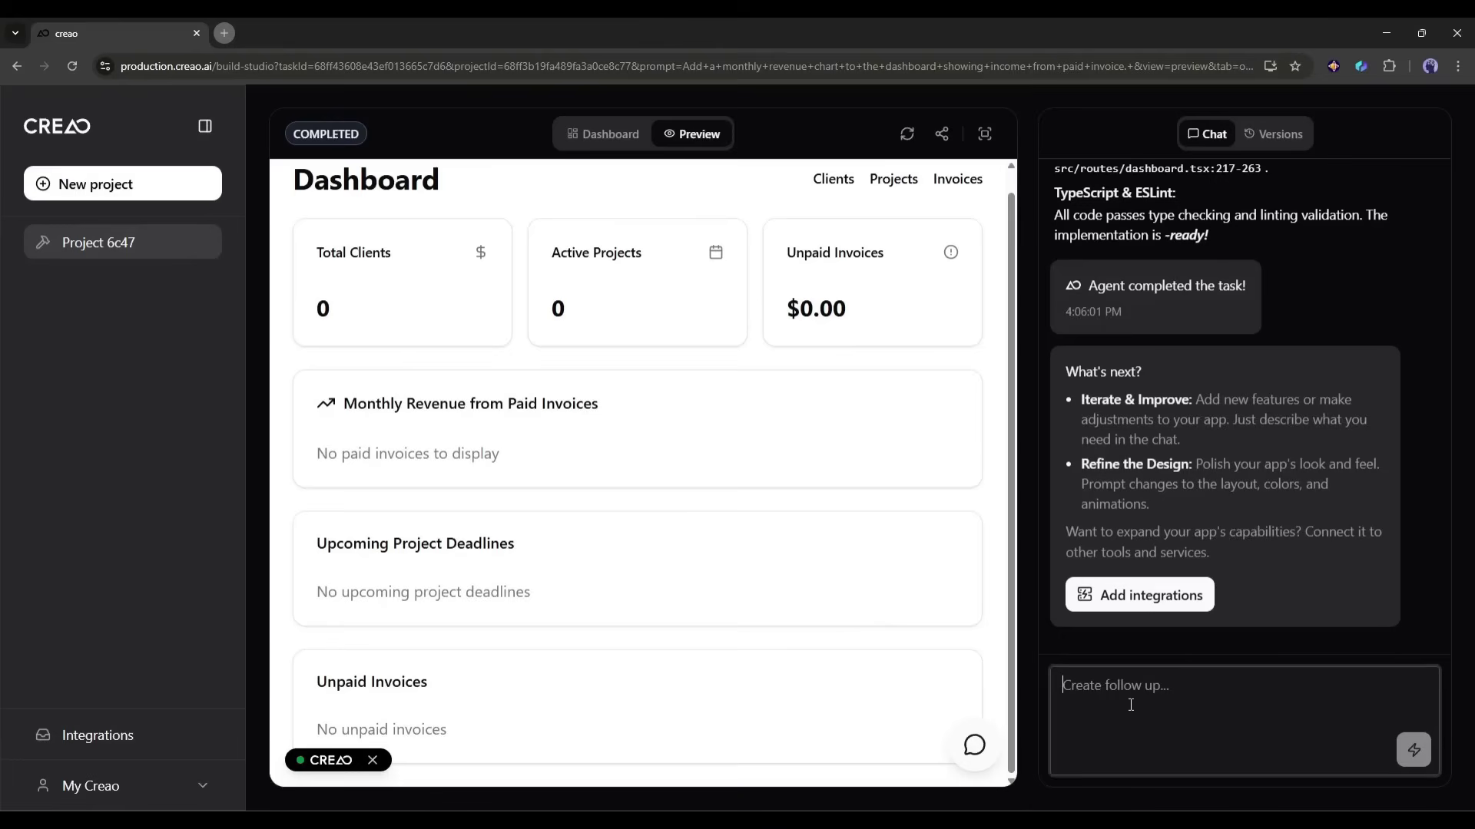
type("Make t")
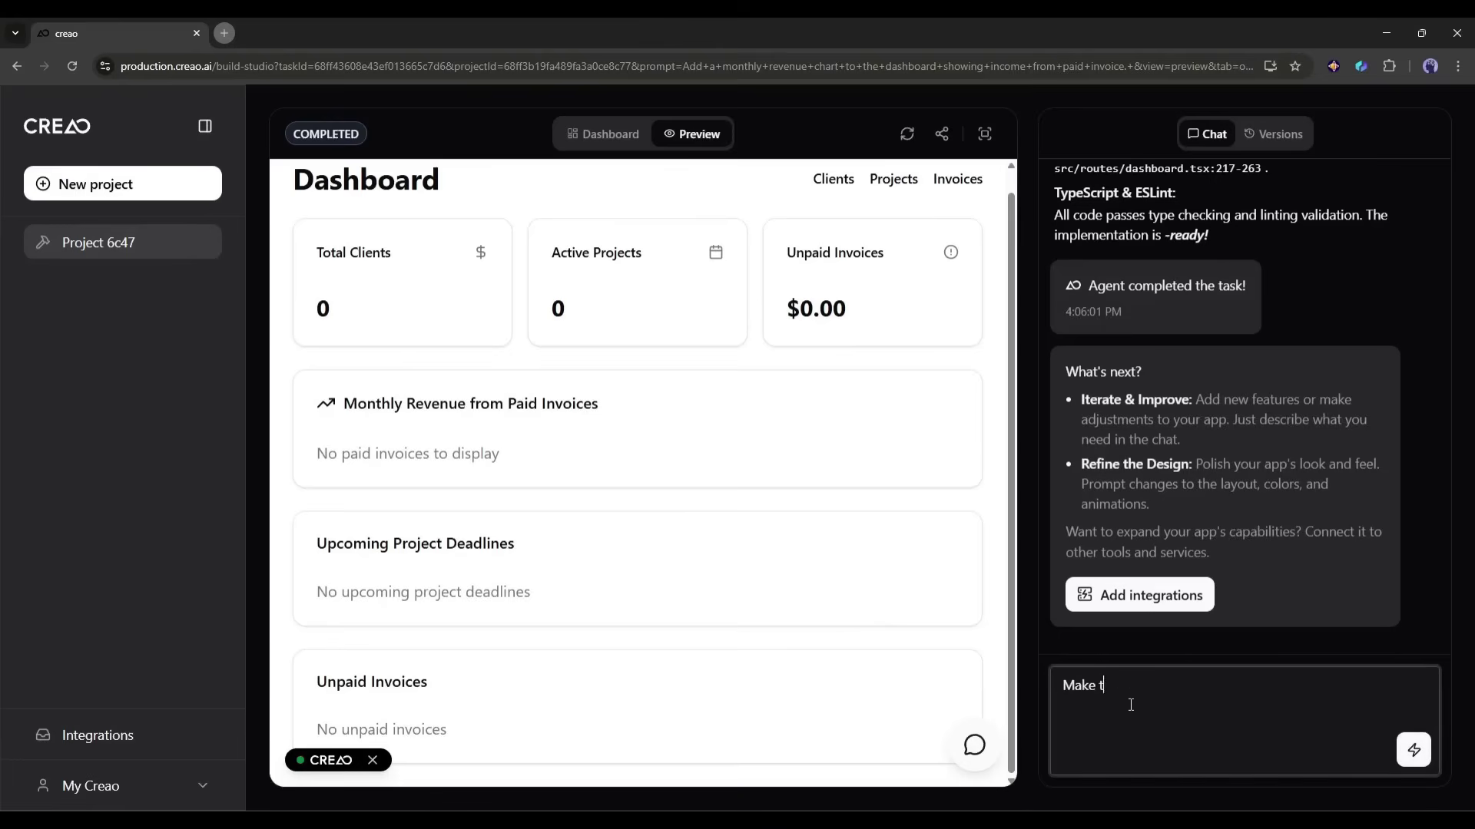
type("he app fully responsible with a Dynamic theme")
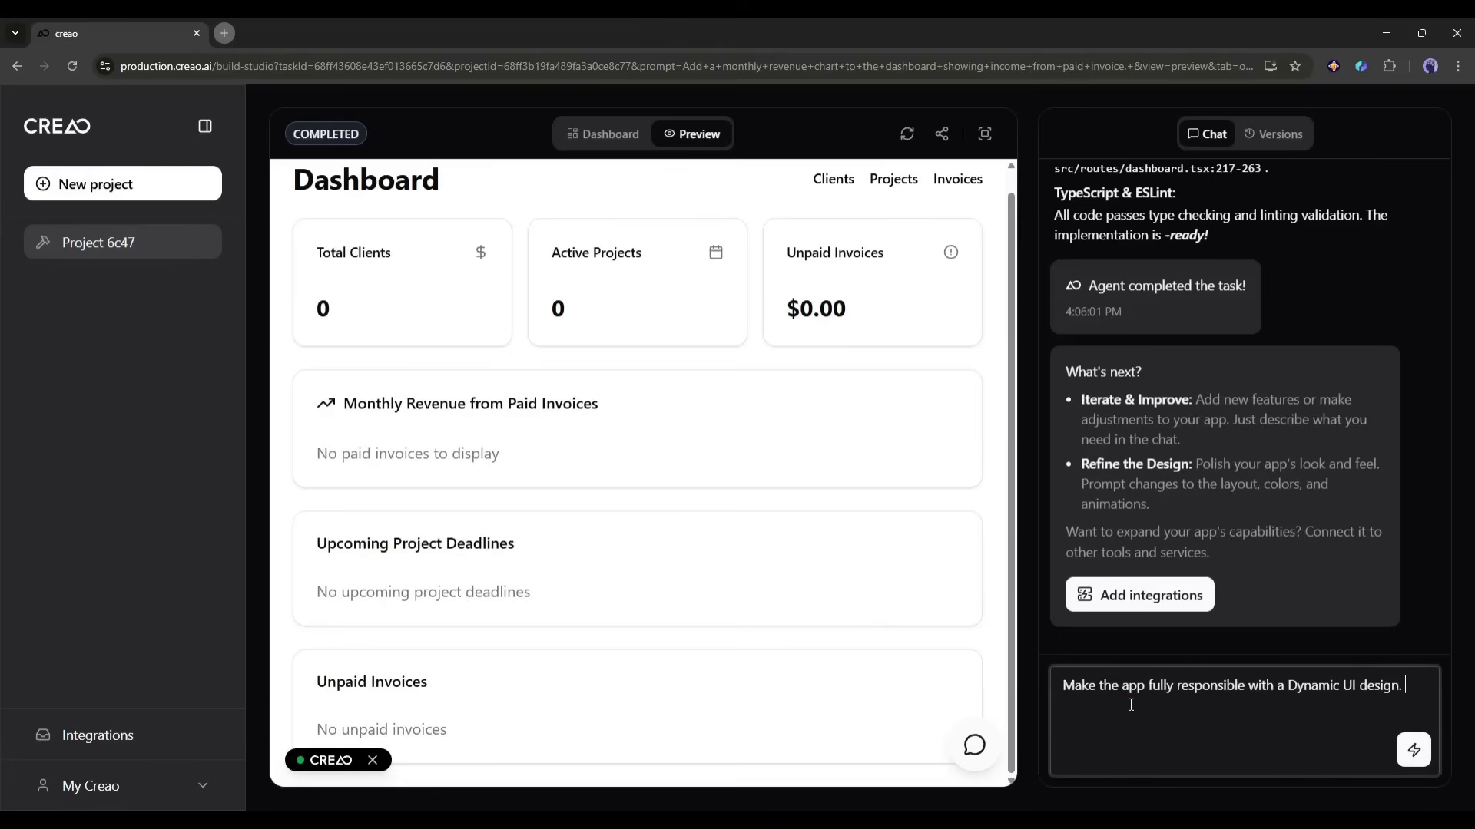
key("Return")
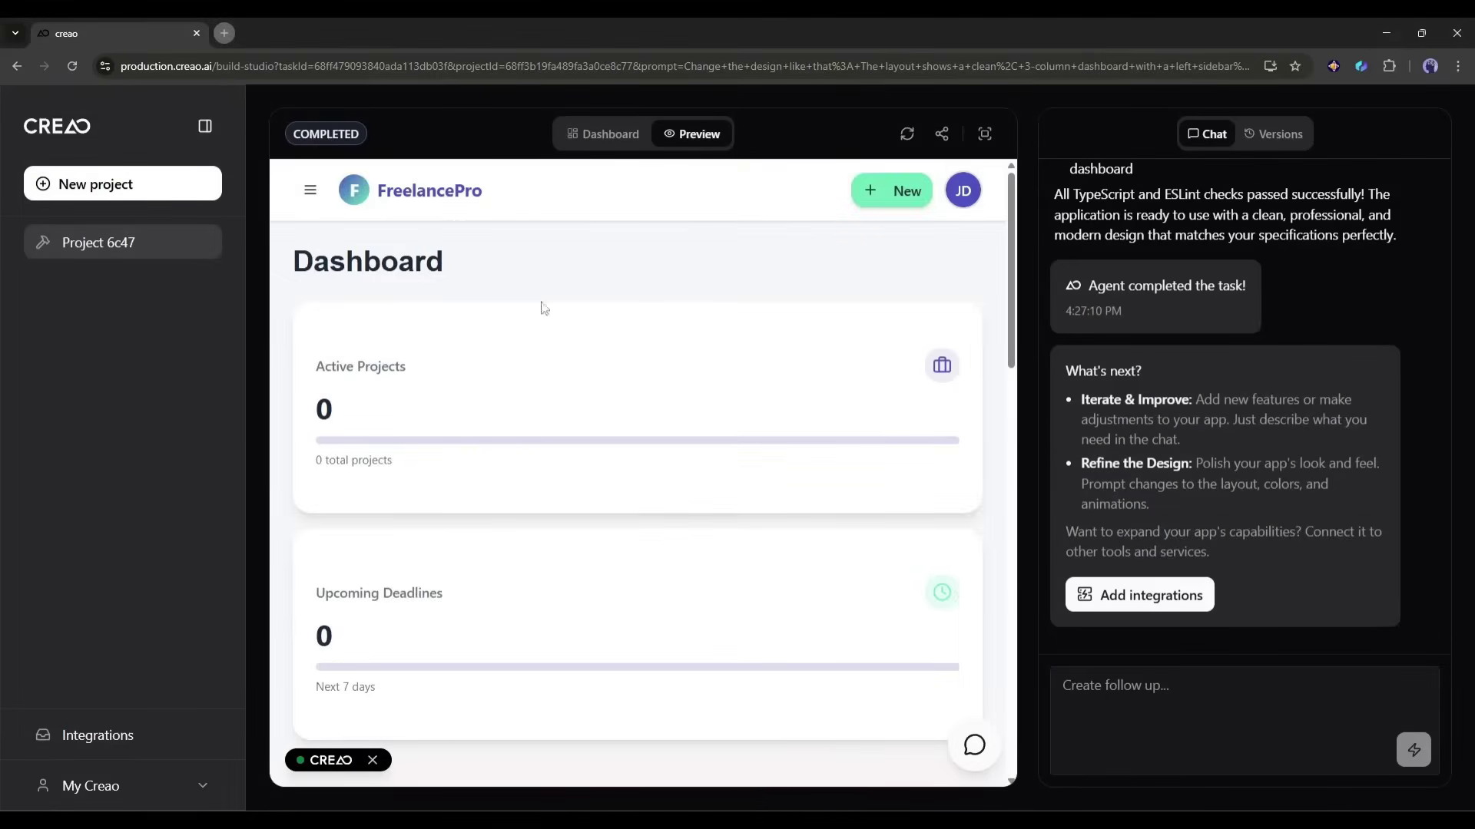
scroll(592, 487, "down", 10)
scroll(624, 590, "up", 10)
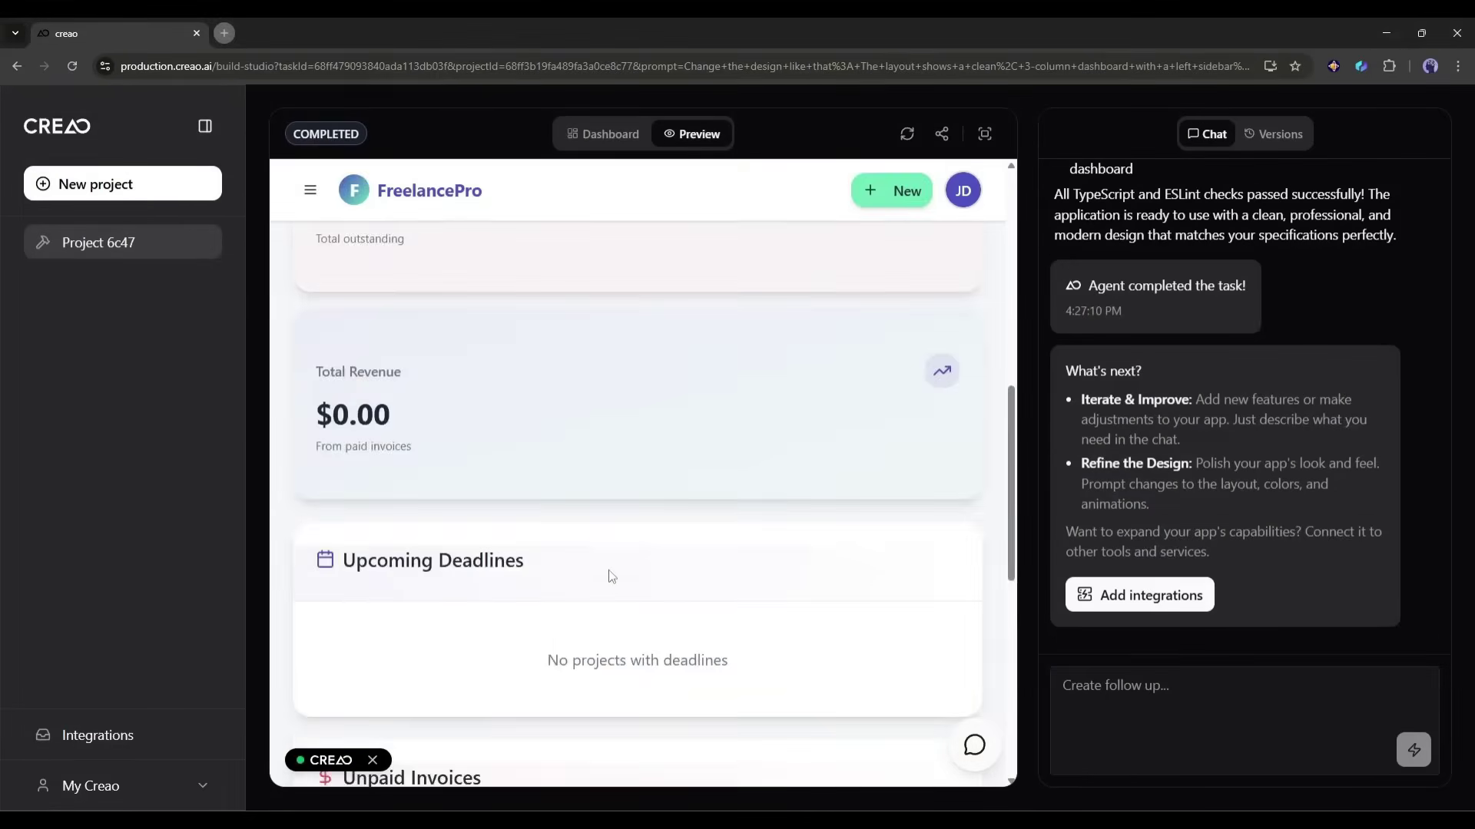
Step: Test the redesigned FreelancePro navigation drawer and review its Dashboard cards
left_click(310, 189)
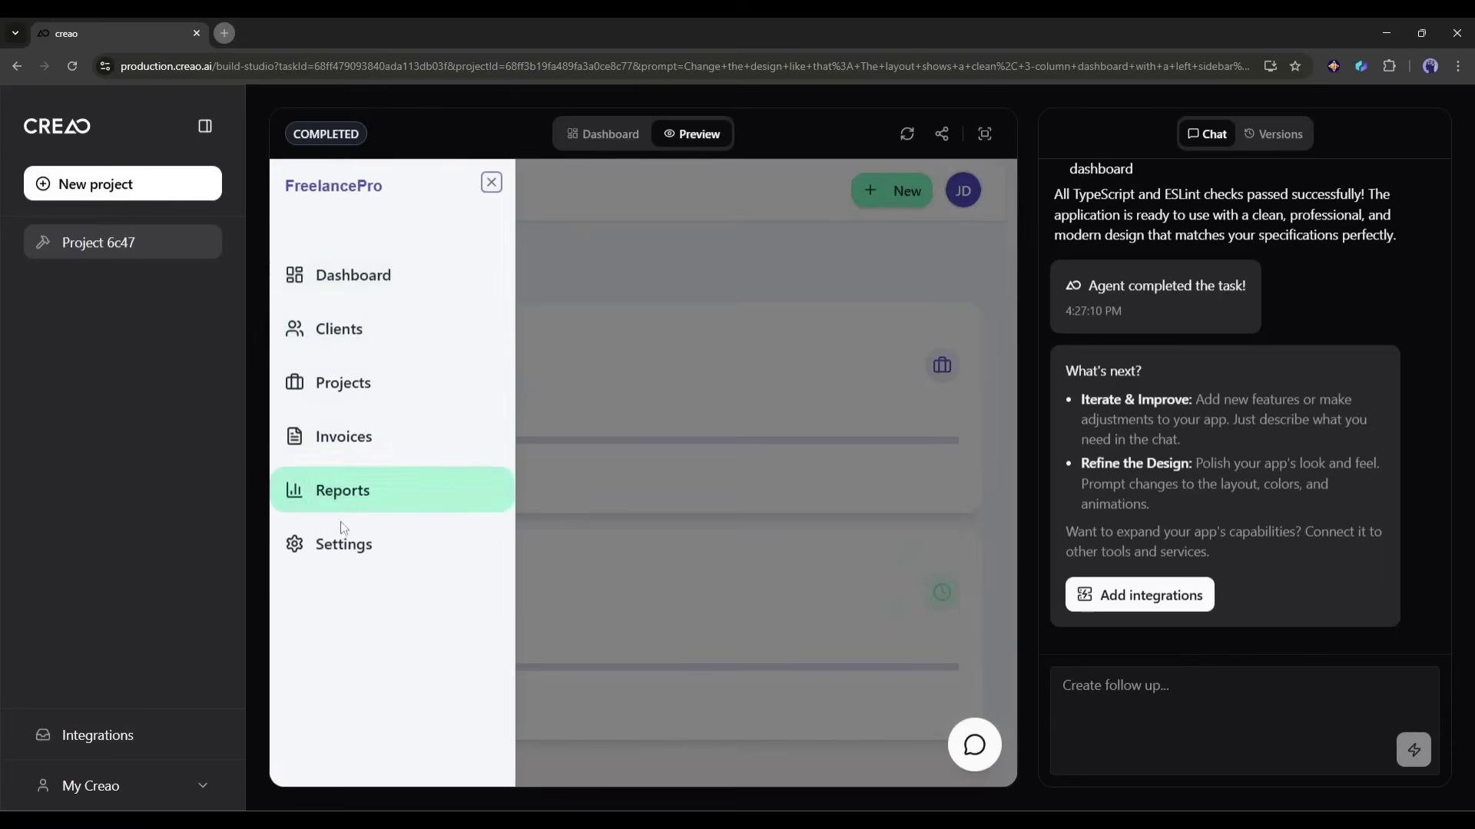
left_click(382, 294)
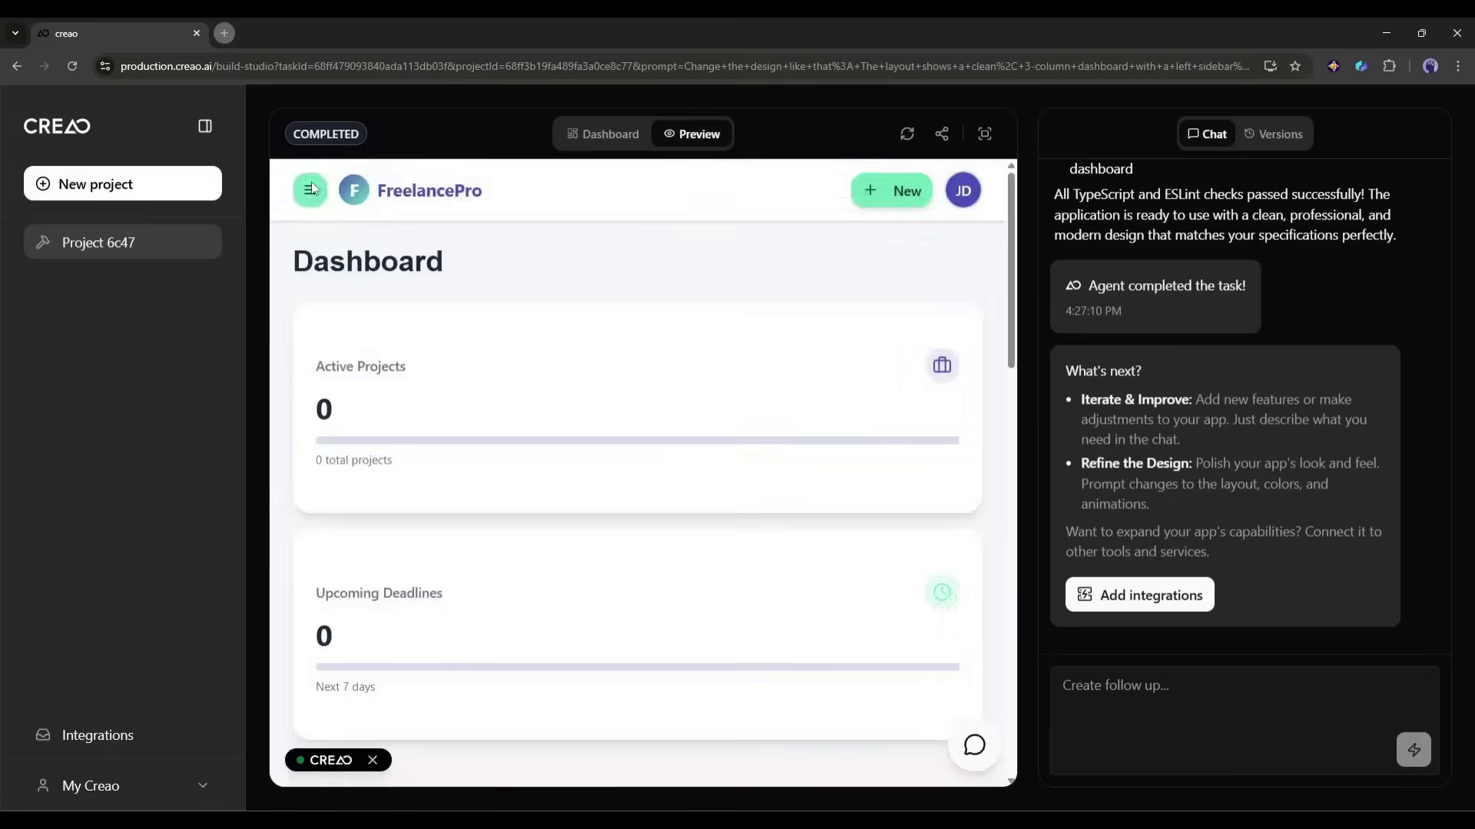
left_click(637, 204)
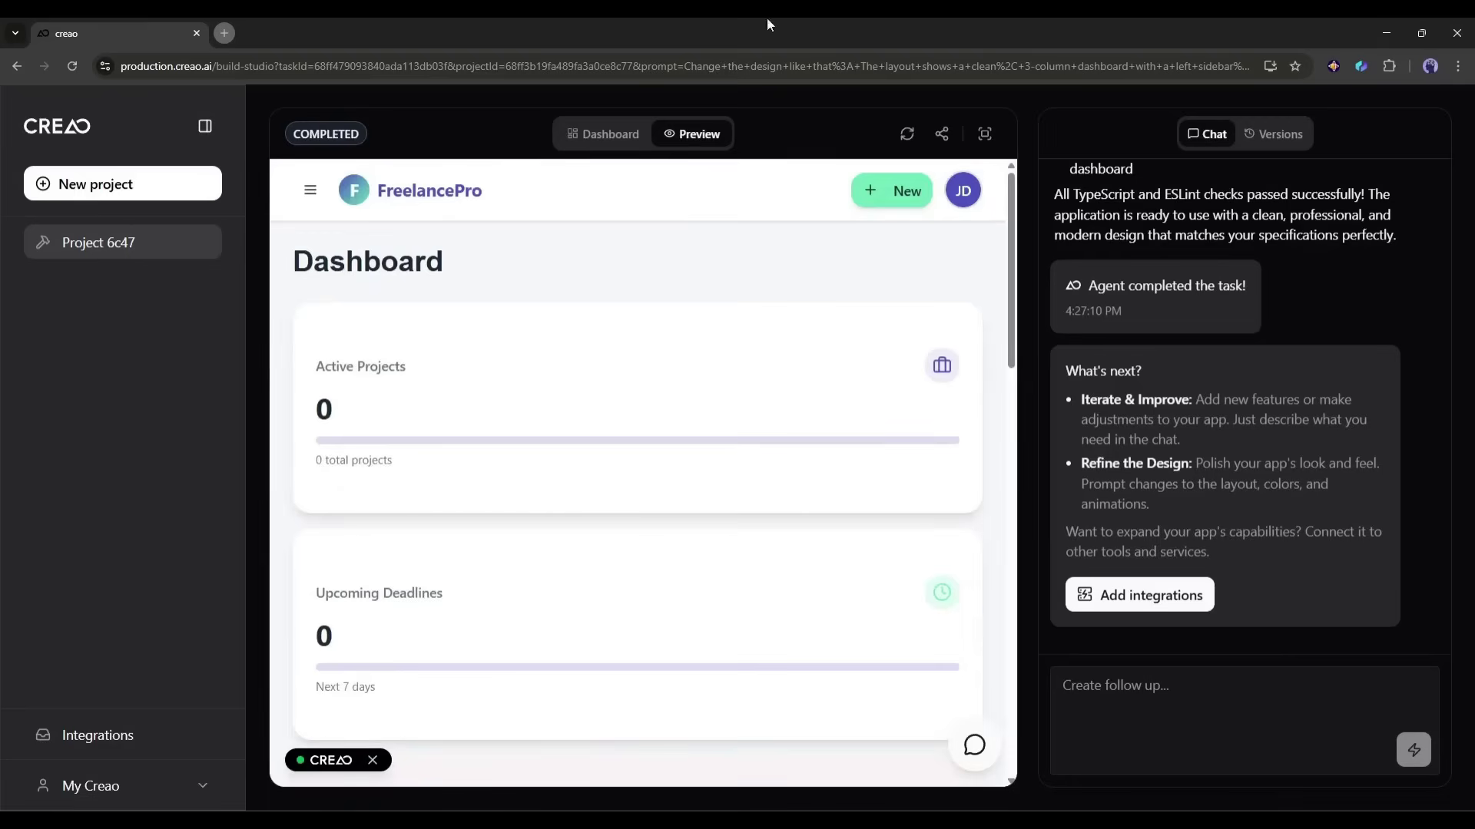
scroll(533, 424, "down", 6)
scroll(507, 453, "down", 2)
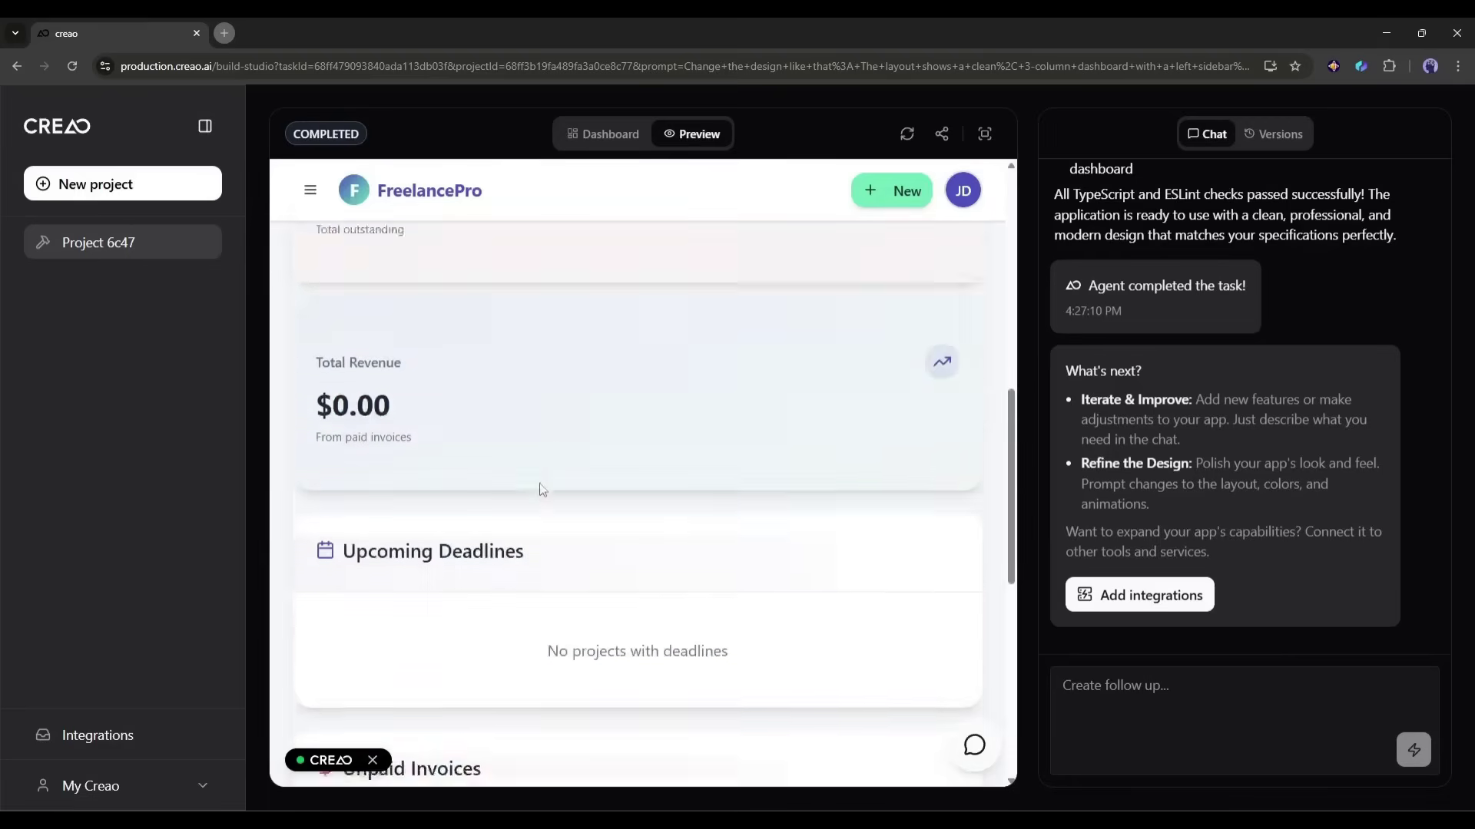
scroll(568, 477, "up", 8)
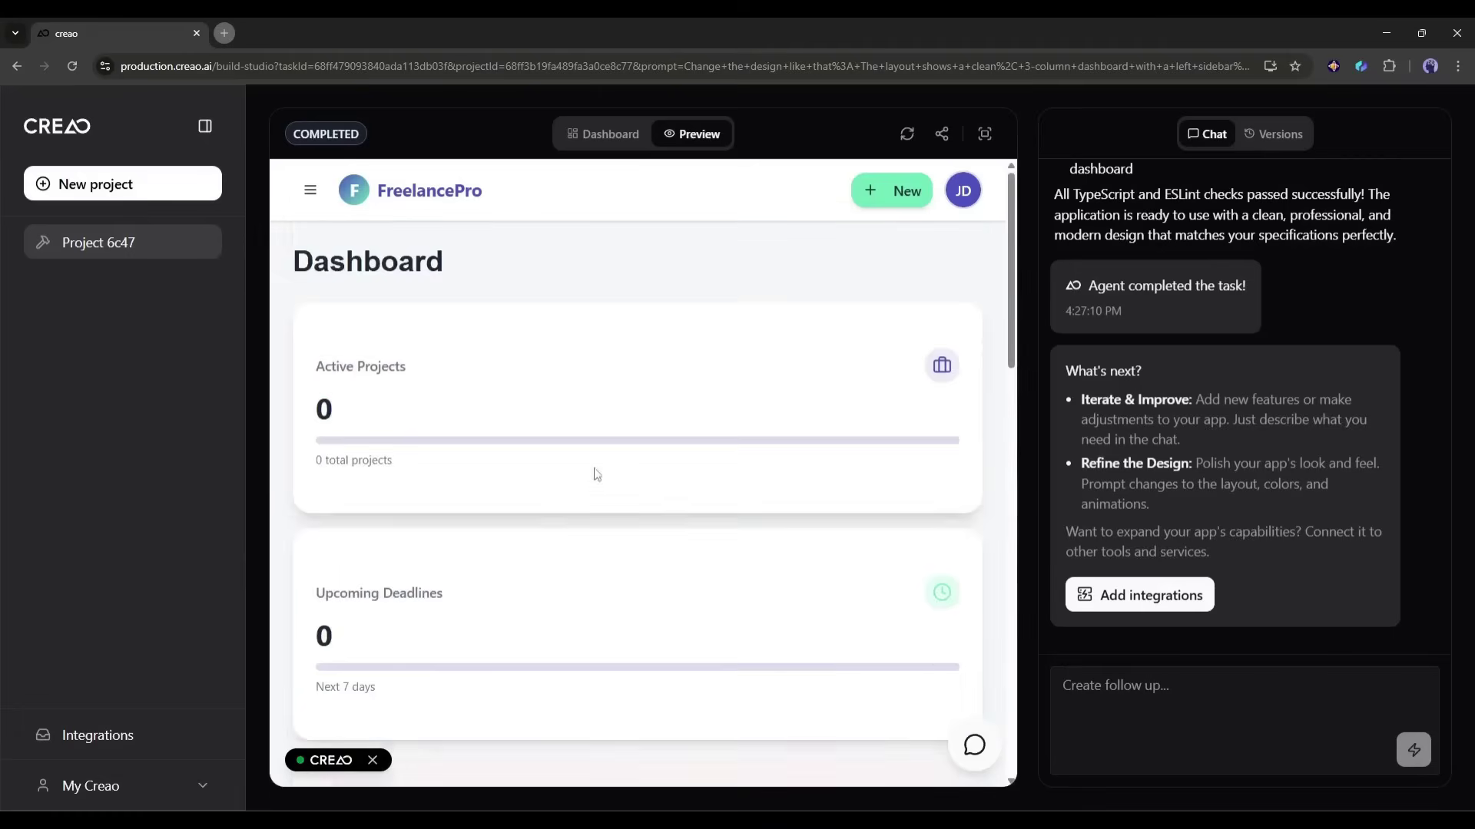
Step: Ask Copilot for projects due in the next 7 days, then have it create a client invoice
left_click(975, 746)
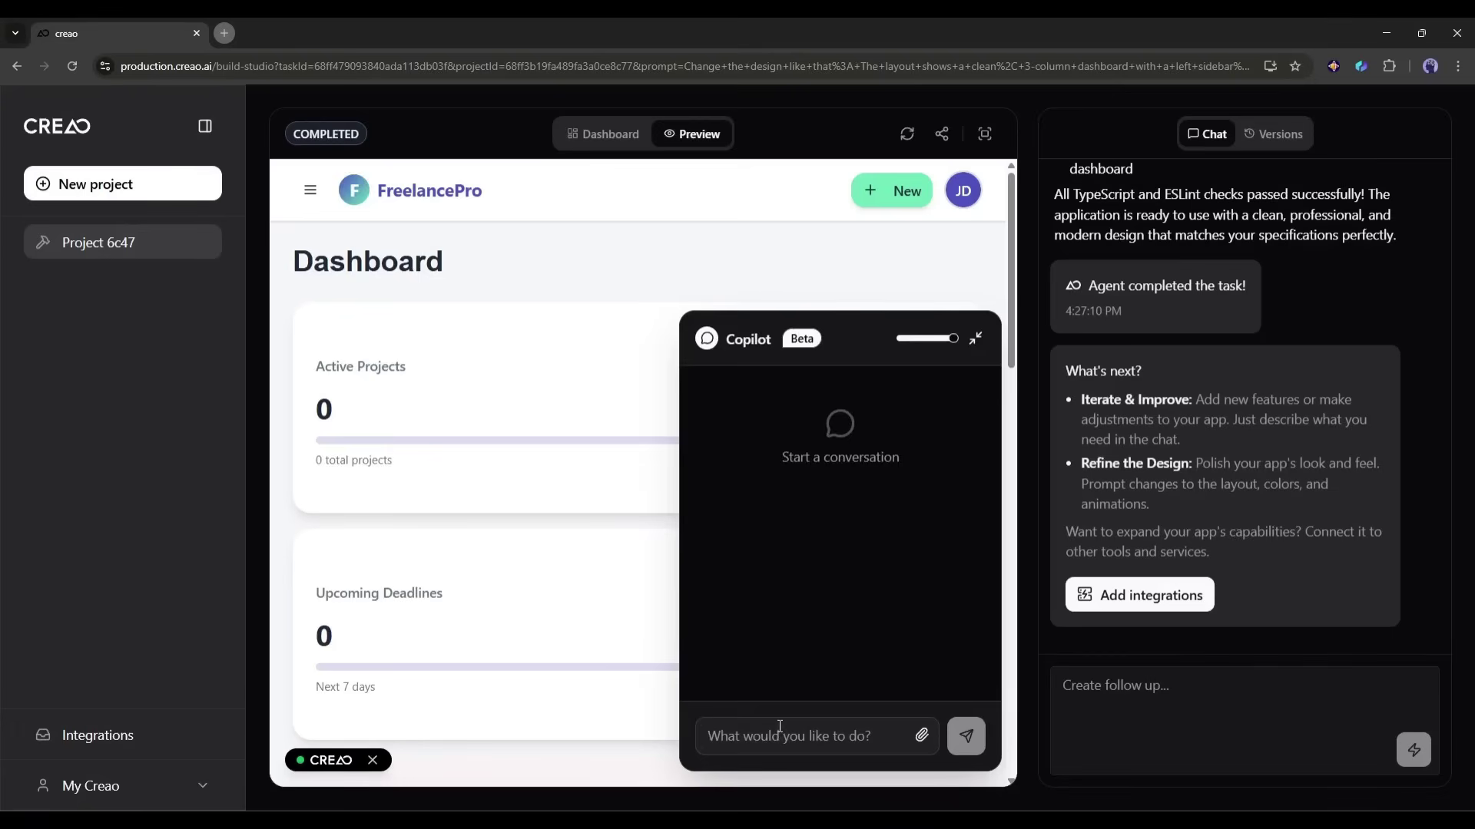
type("Show me all project wi")
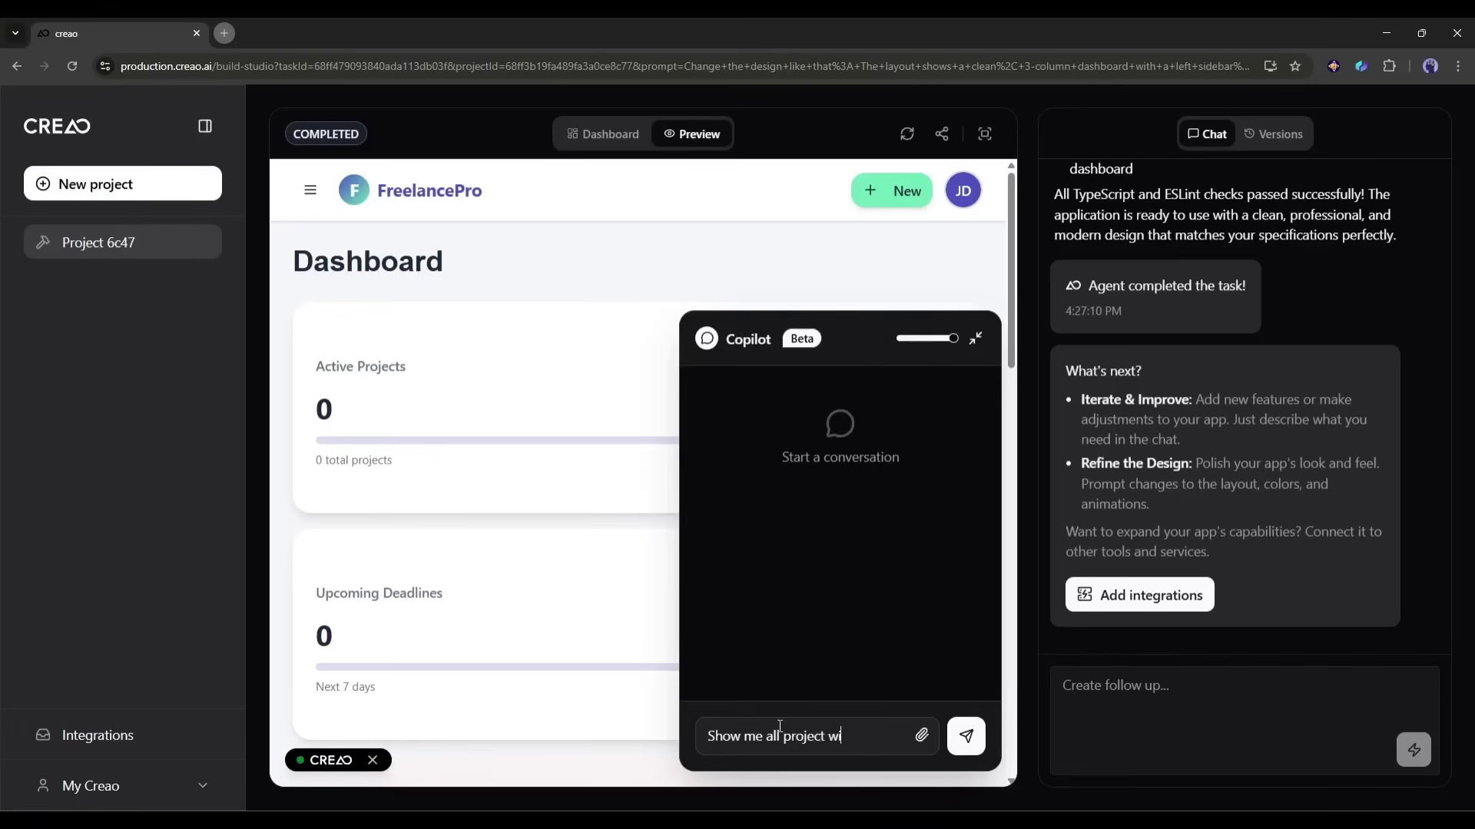
type("th deadlines in the next")
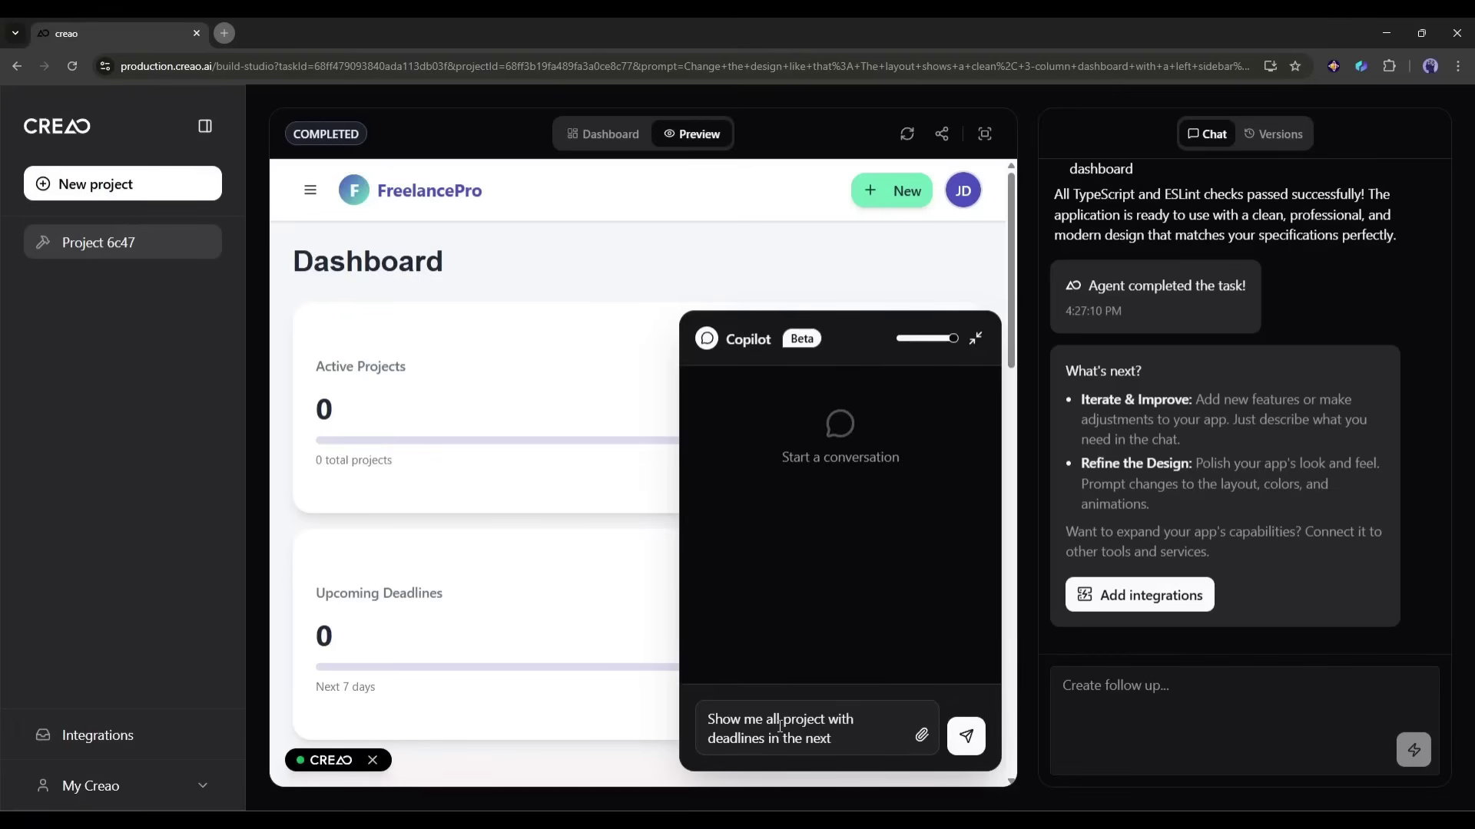
type(" 7 days")
key("Return")
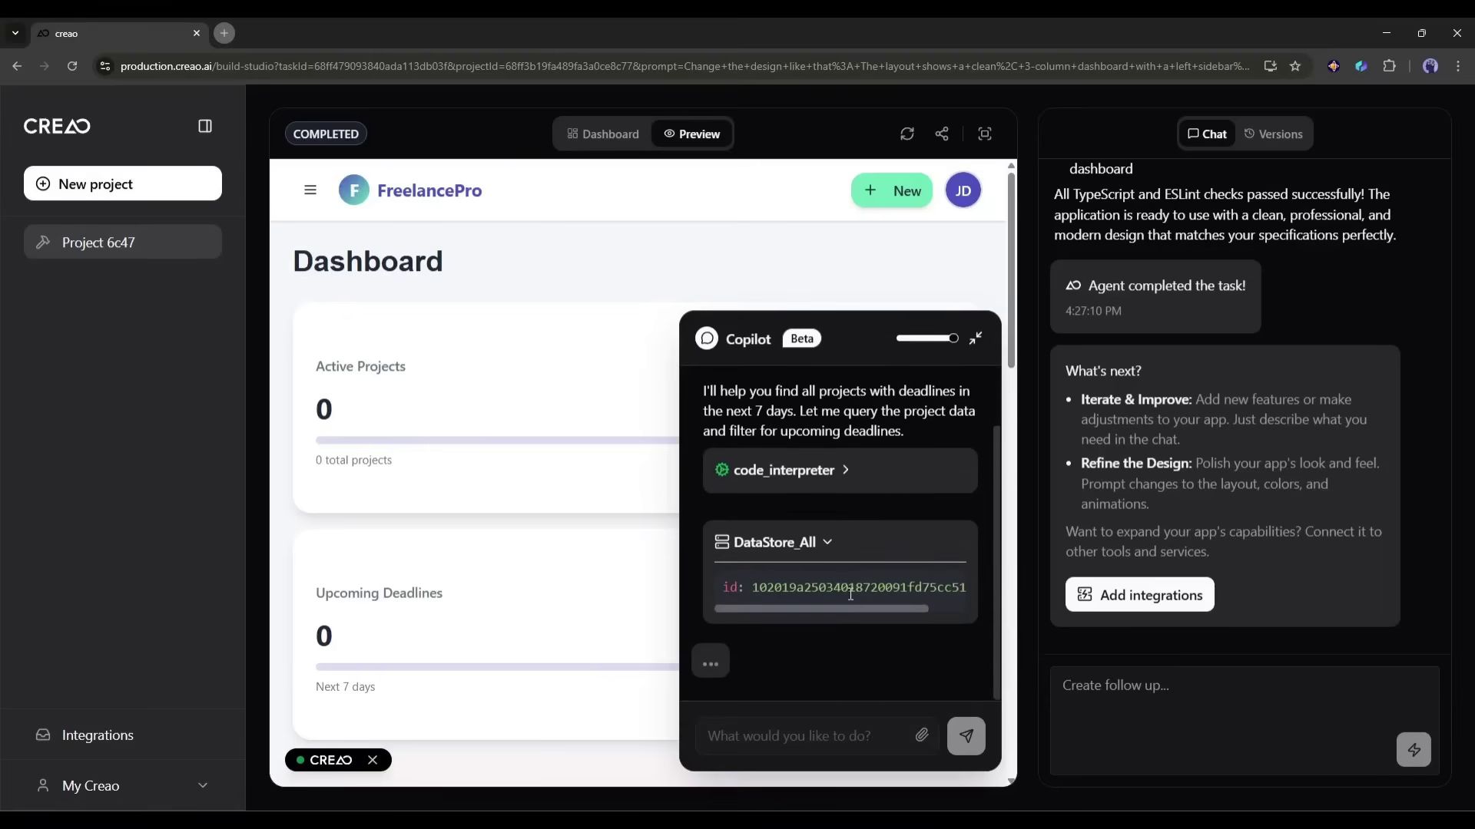
type("Create a new inv")
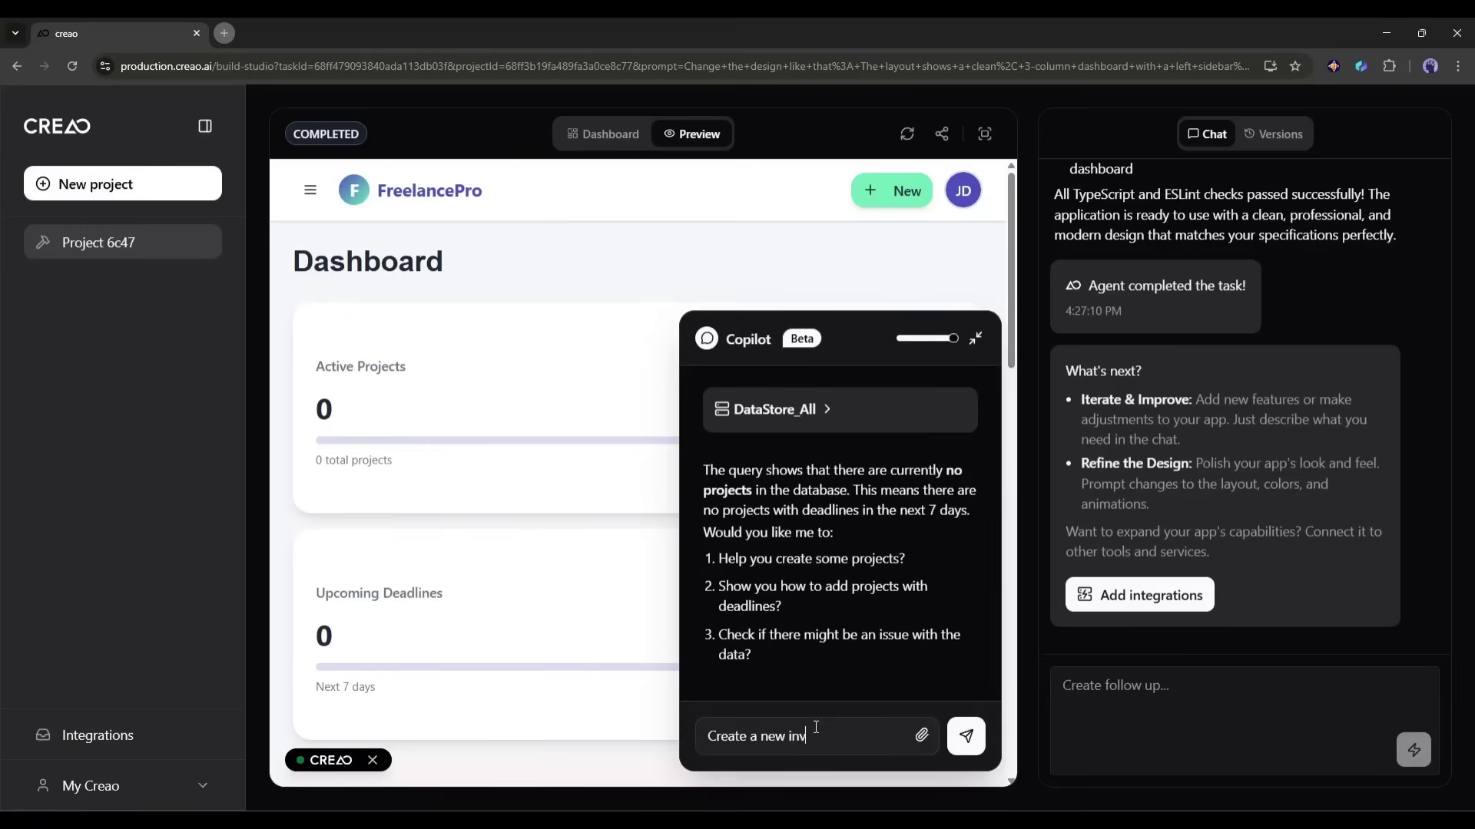
type("oice for Client Jhon Smith for $2,500")
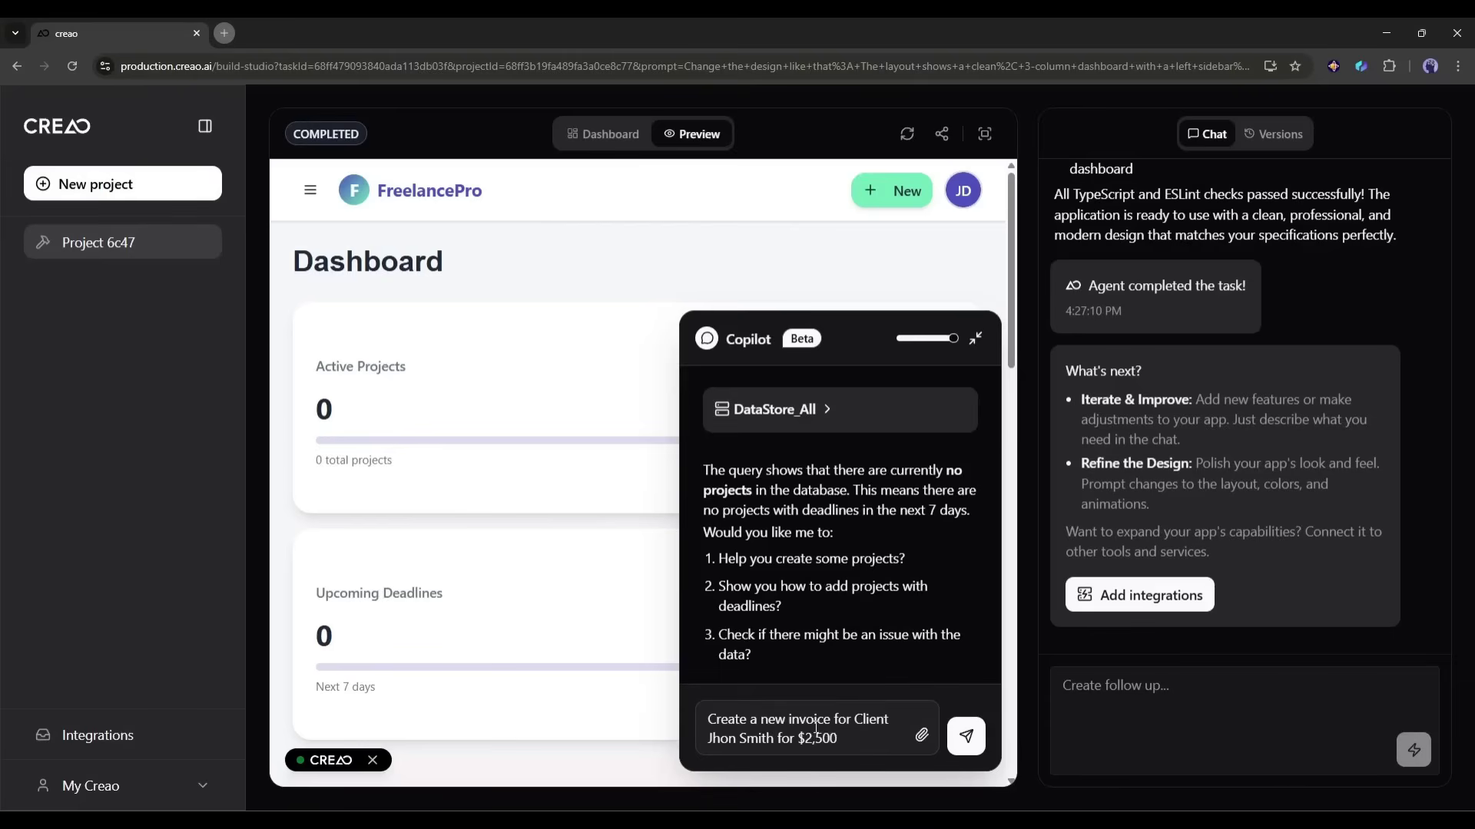
key("Return")
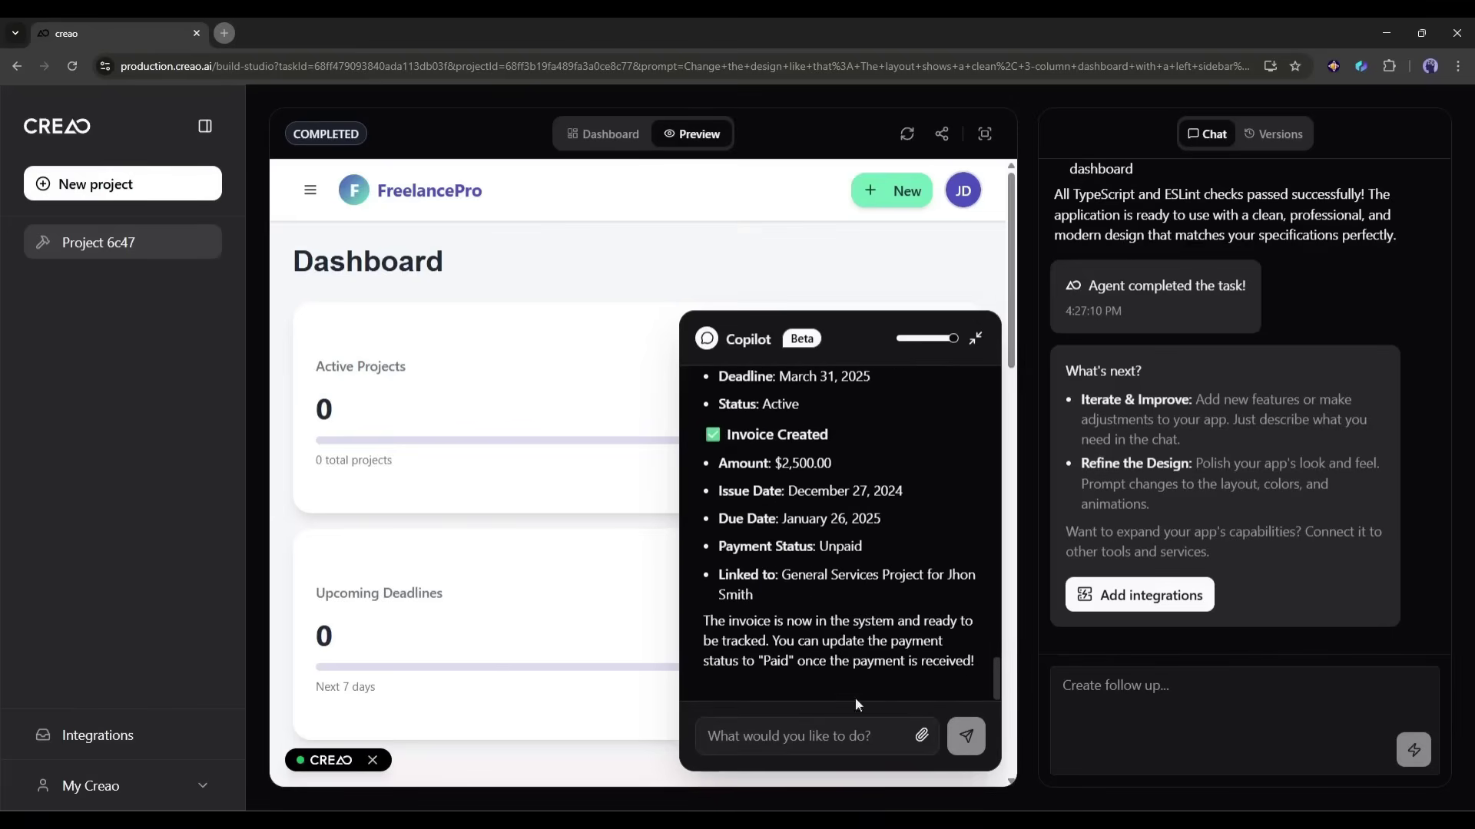
Step: Close Copilot, review the new $2,500 invoice on Invoices, and go to the Clients page
left_click(975, 338)
scroll(538, 500, "down", 4)
left_click(310, 190)
left_click(362, 339)
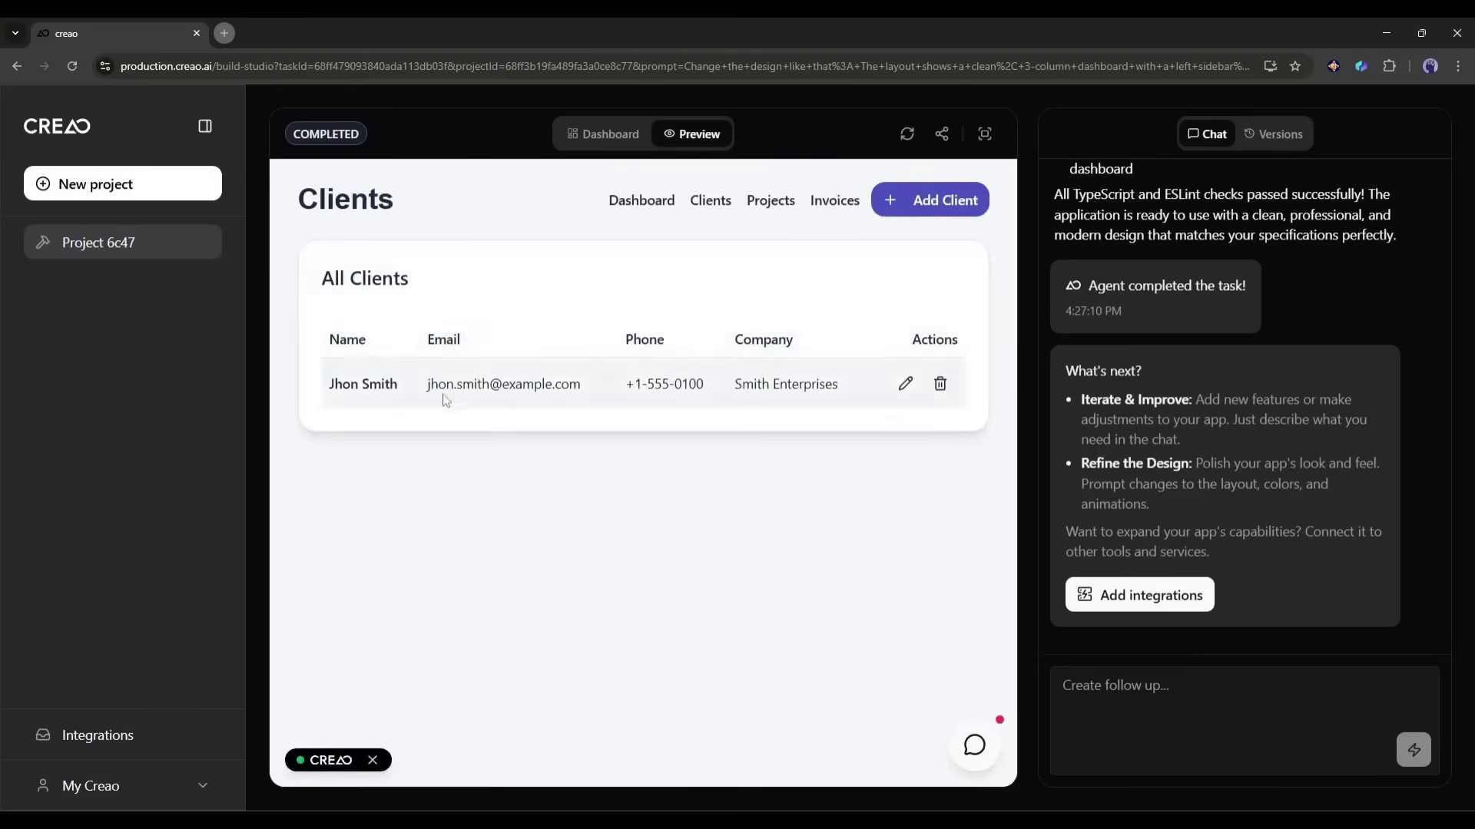
left_click(834, 201)
left_click_drag(450, 384, 706, 392)
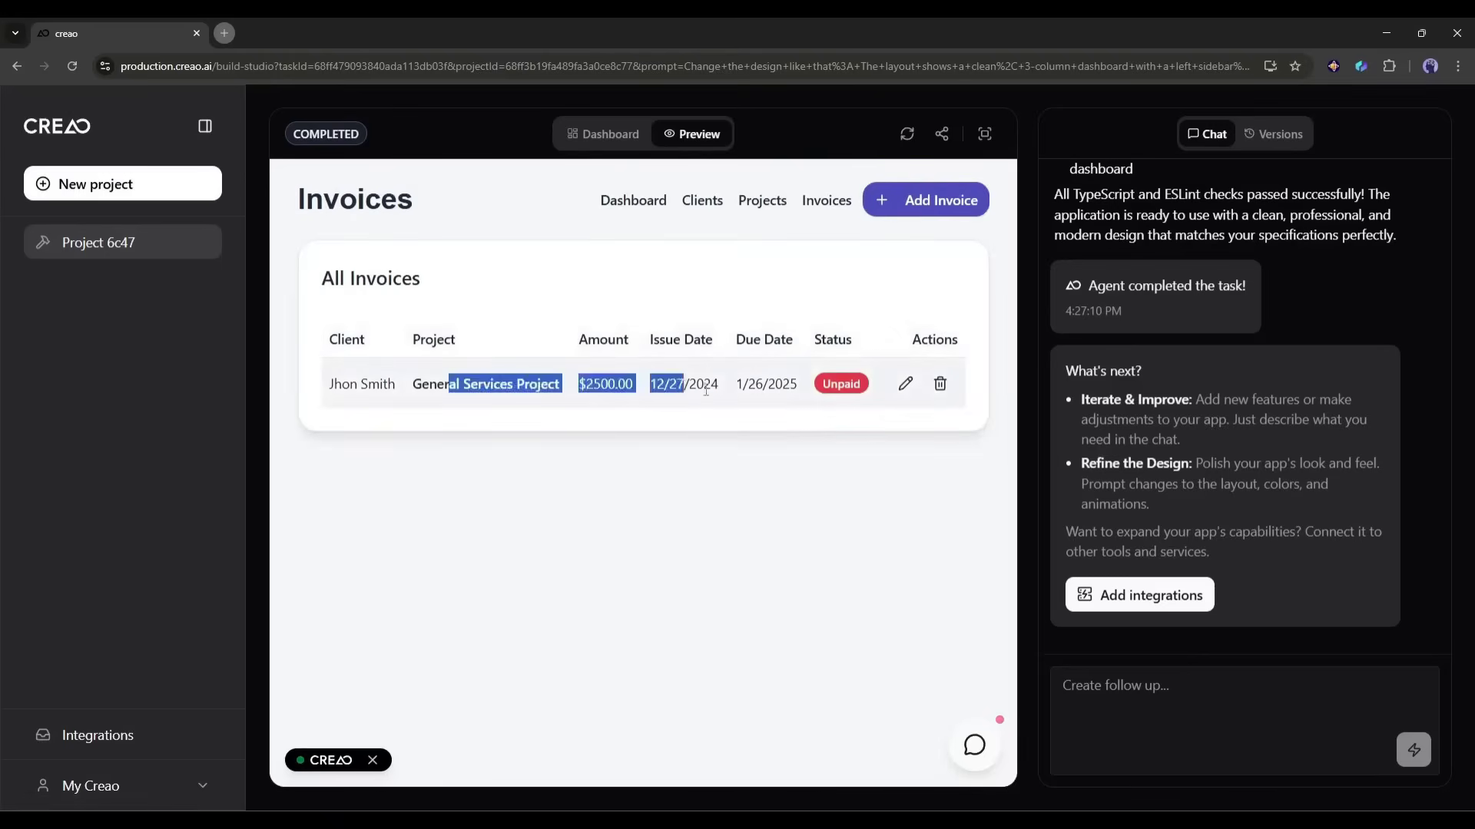
left_click(702, 199)
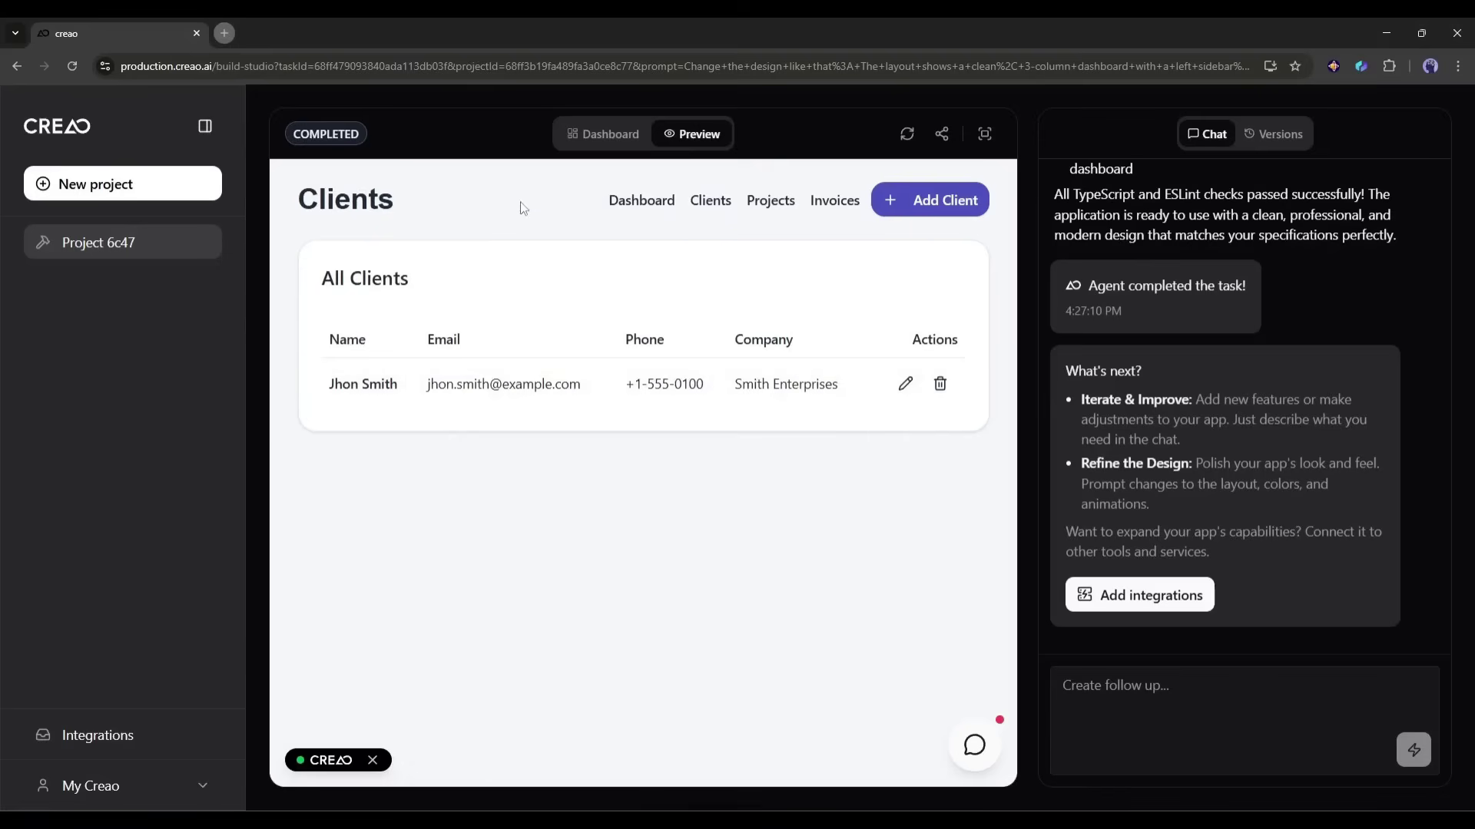
left_click(618, 201)
left_click(310, 191)
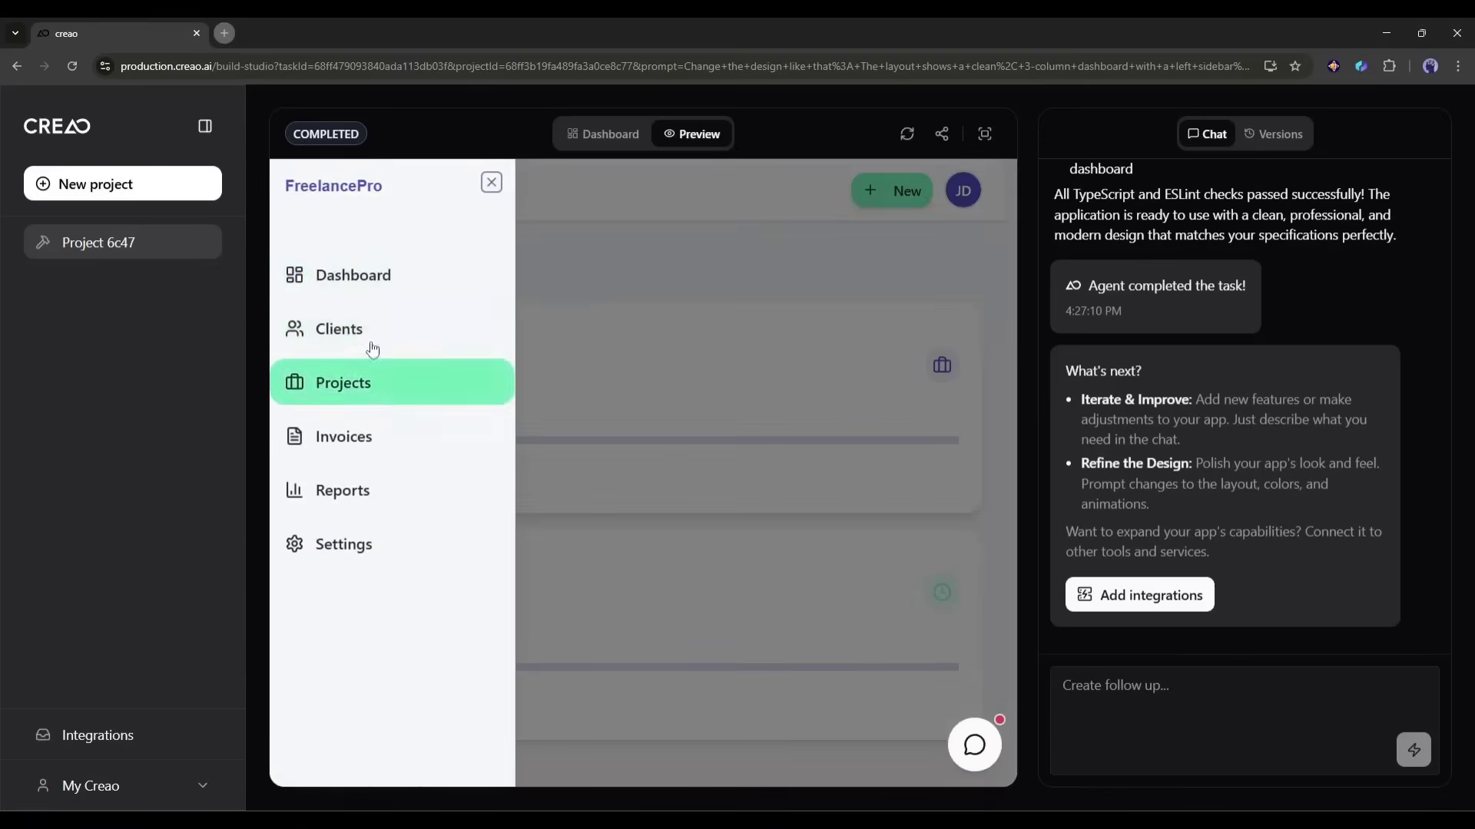
left_click(366, 339)
Step: Add a new client with full name, e-mail, phone number and company filled in
left_click(960, 199)
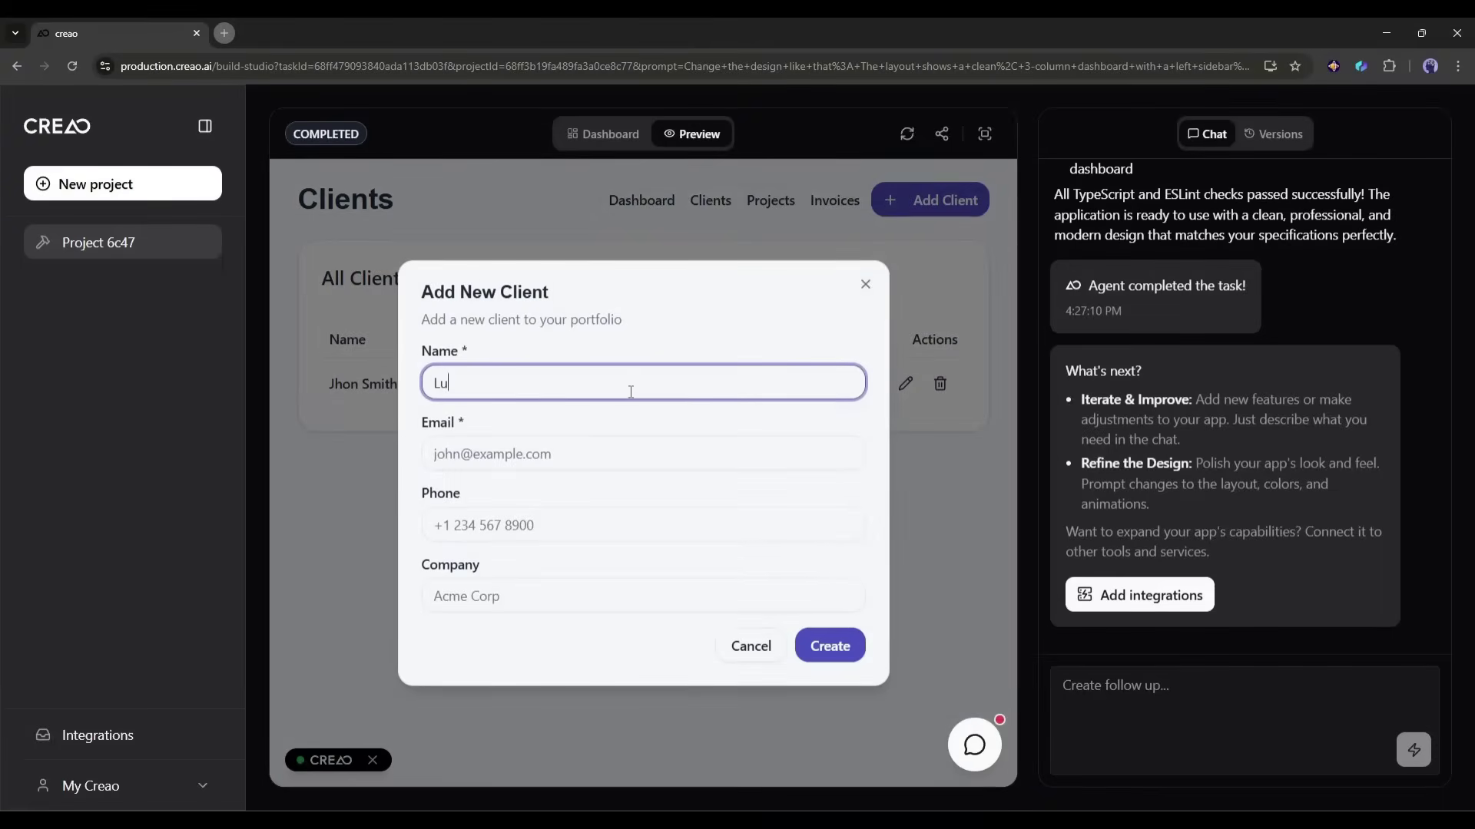
key("Tab")
left_click(541, 526)
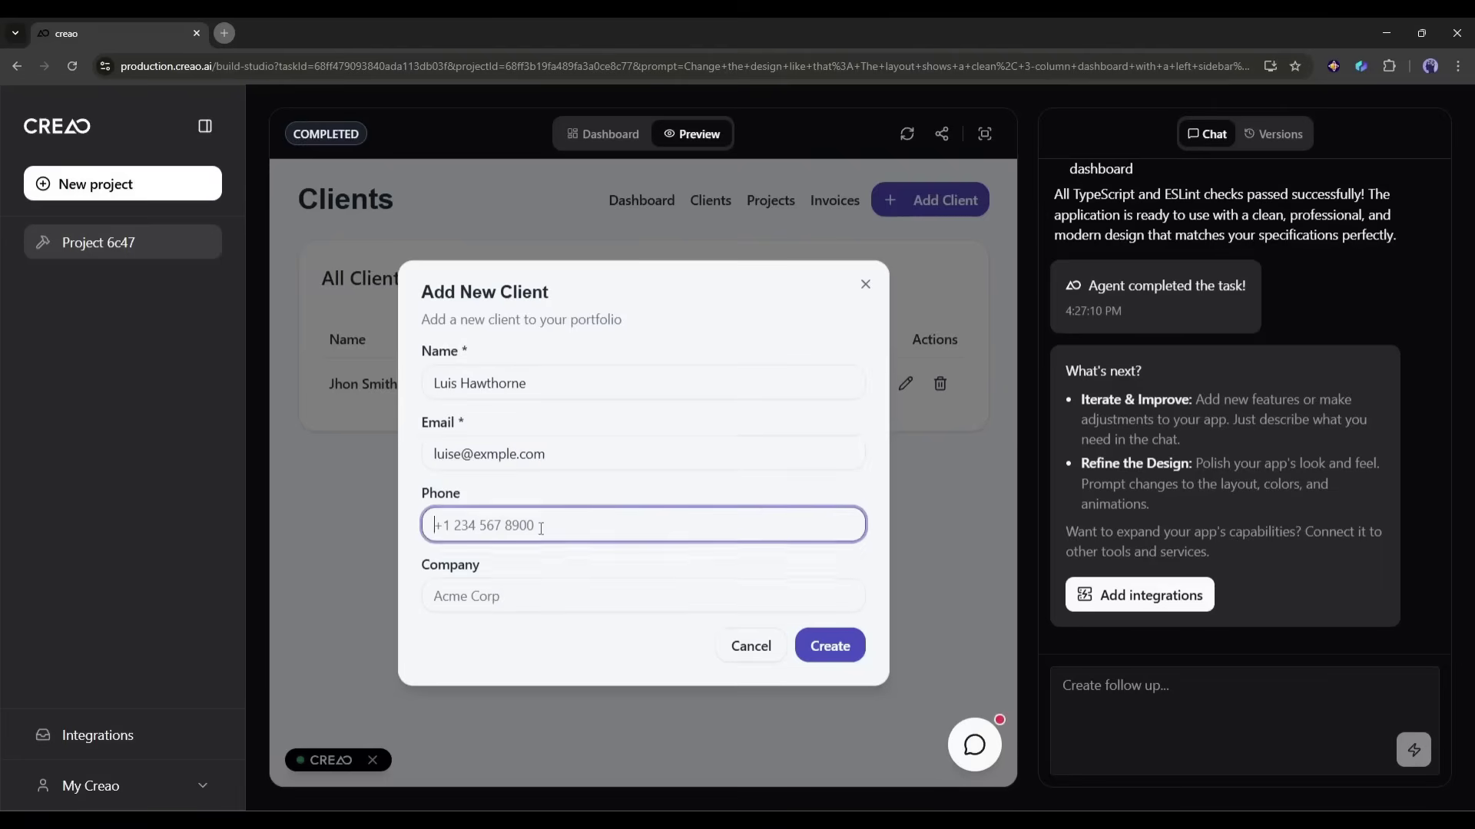
left_click(543, 593)
type("Hawthorne Crop")
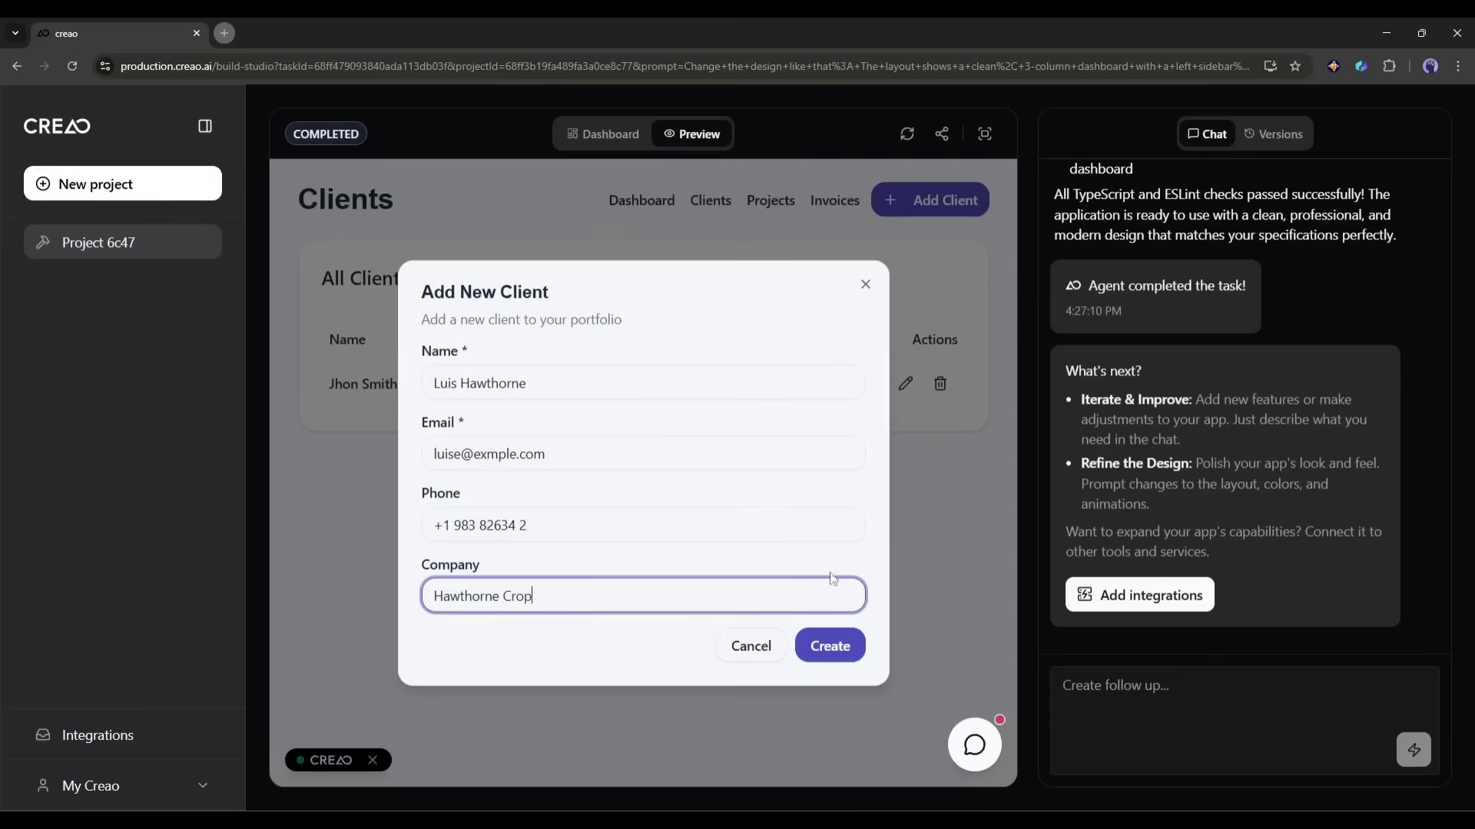
left_click(829, 646)
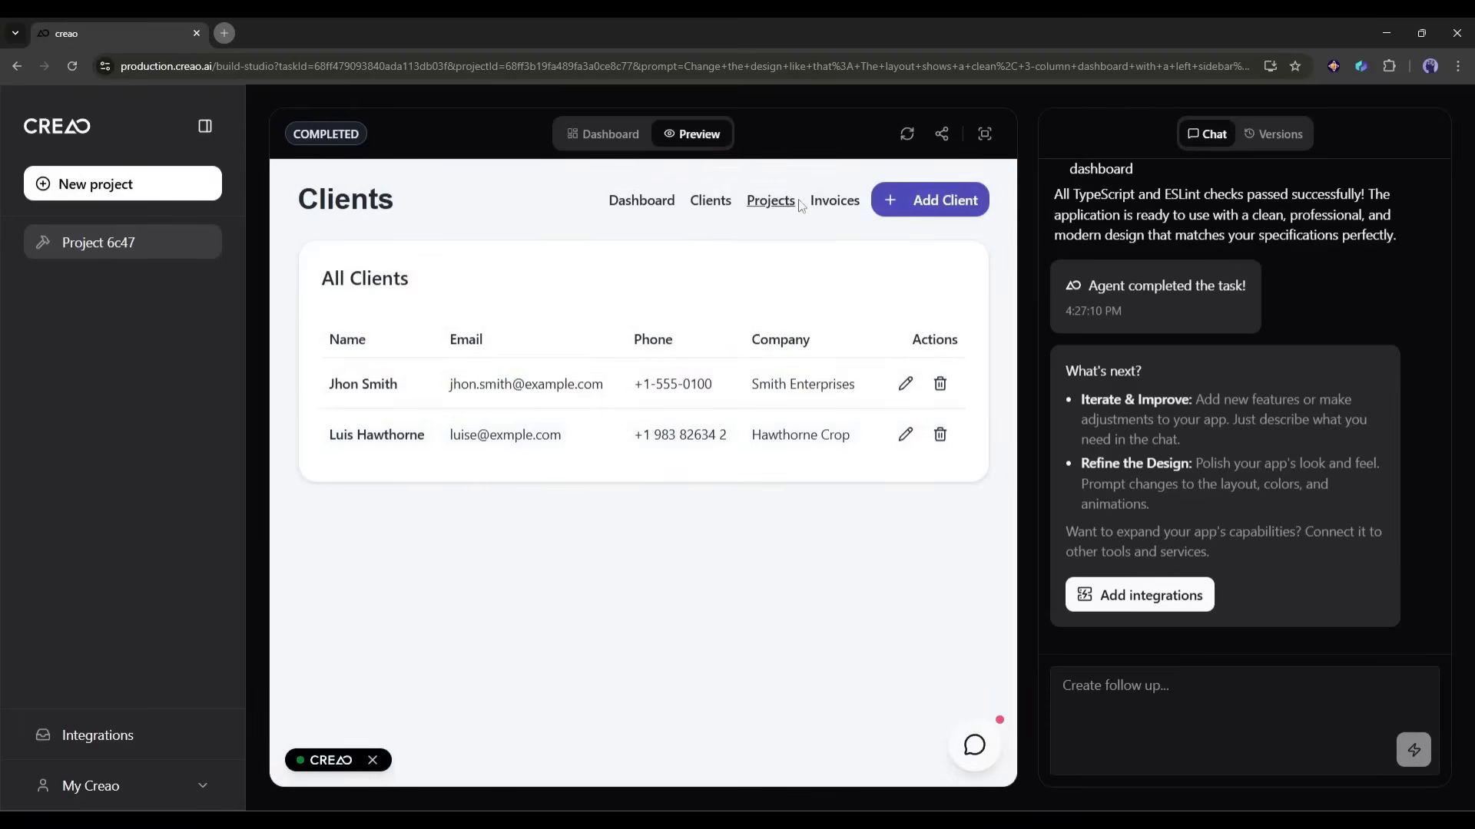
Step: Add an Active 'UI Design' project for the new client due November 7, then view the Dashboard
left_click(775, 203)
left_click(939, 212)
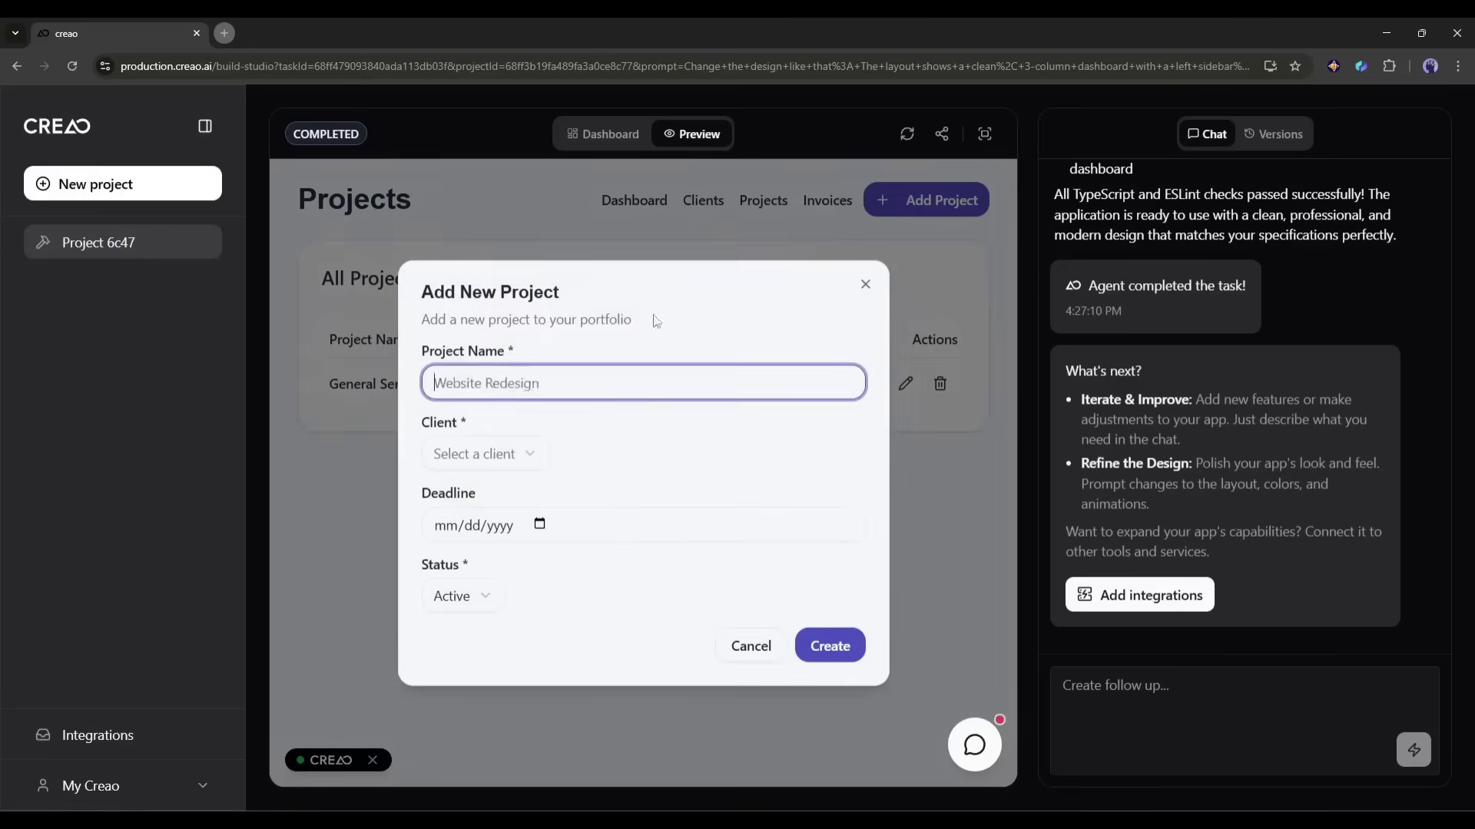
type("UI Design")
left_click(503, 454)
left_click(491, 496)
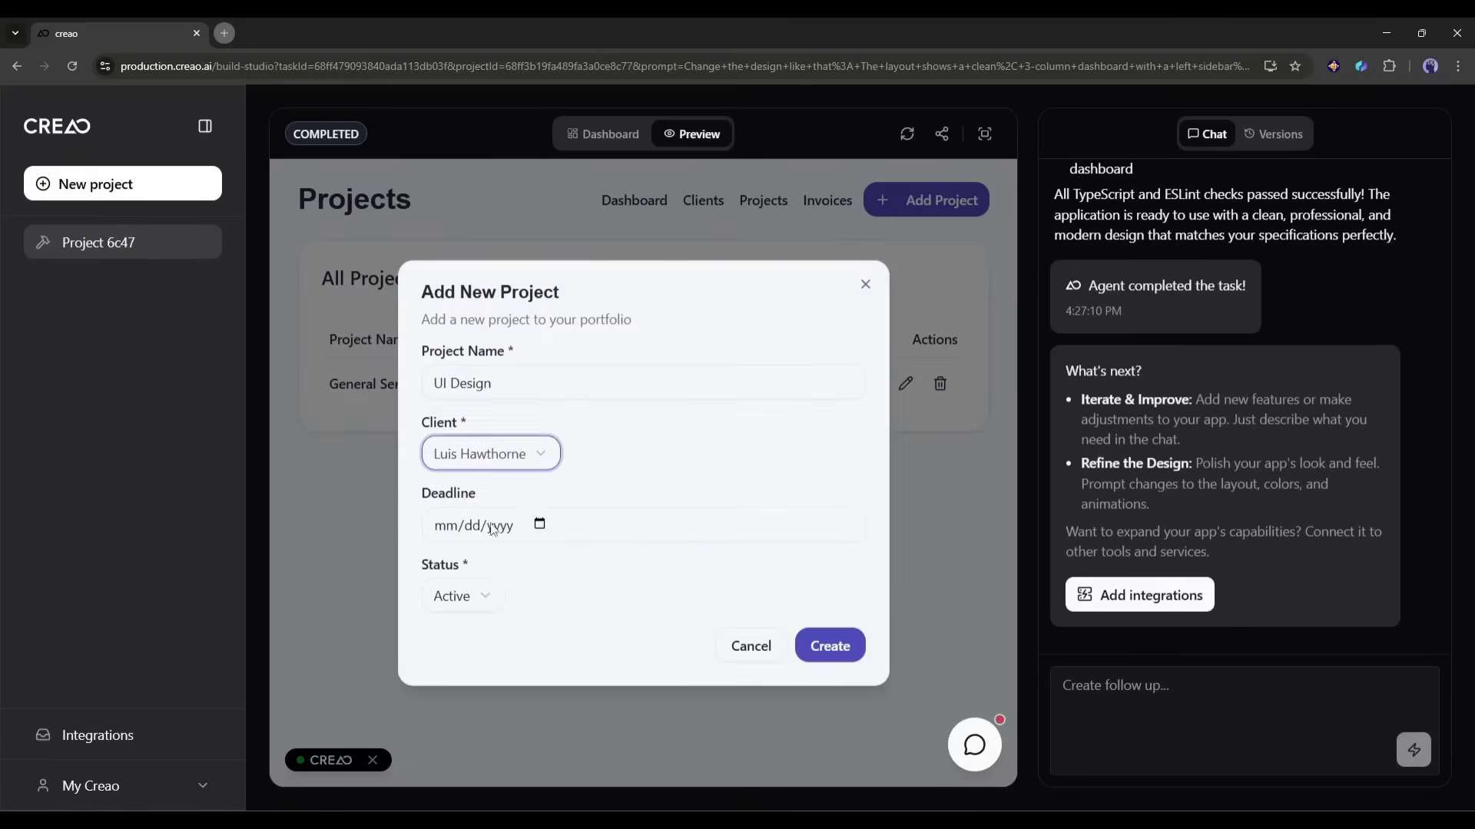
left_click(539, 524)
left_click(549, 716)
left_click(460, 595)
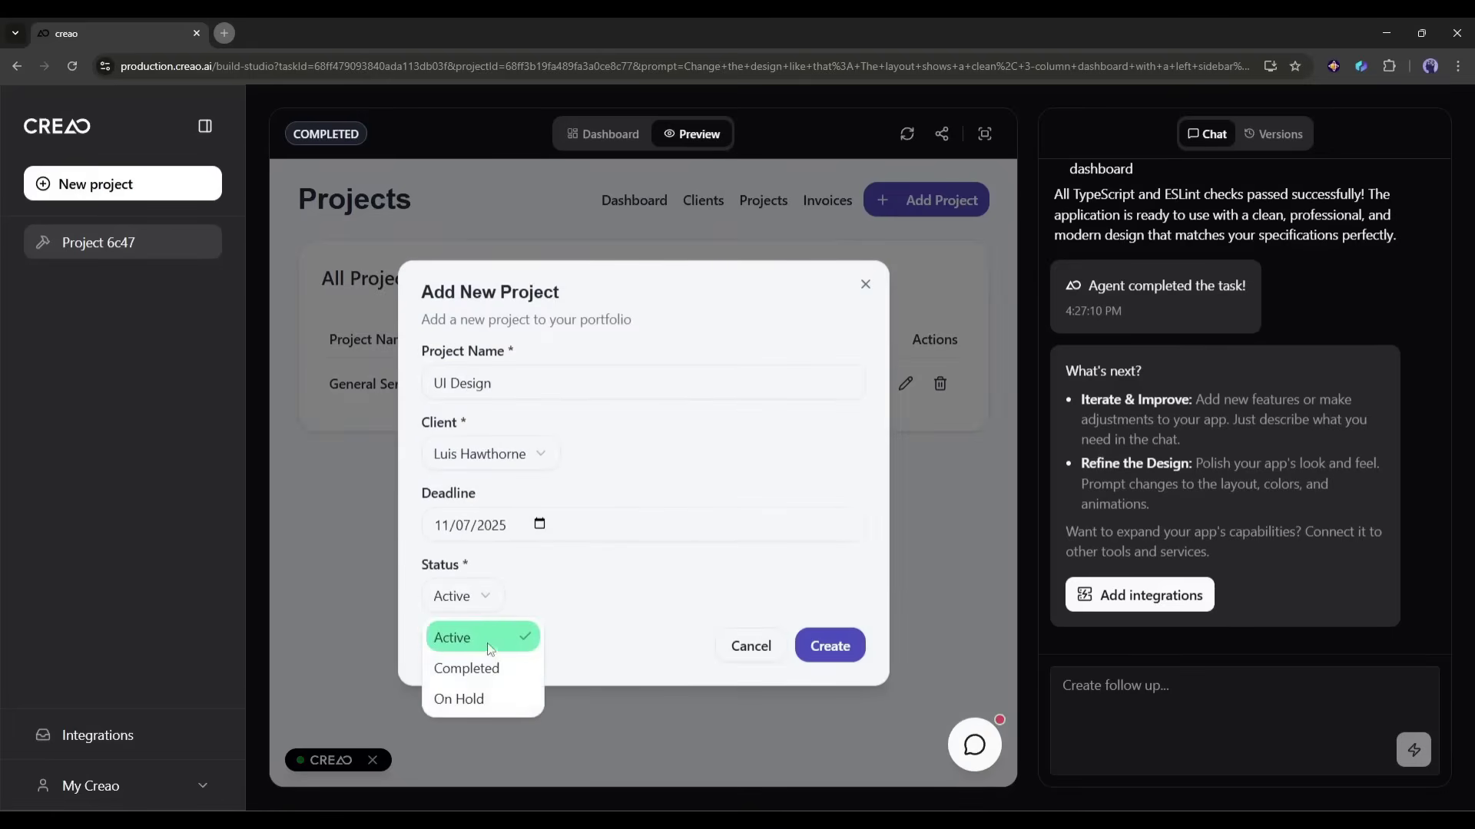
left_click(455, 636)
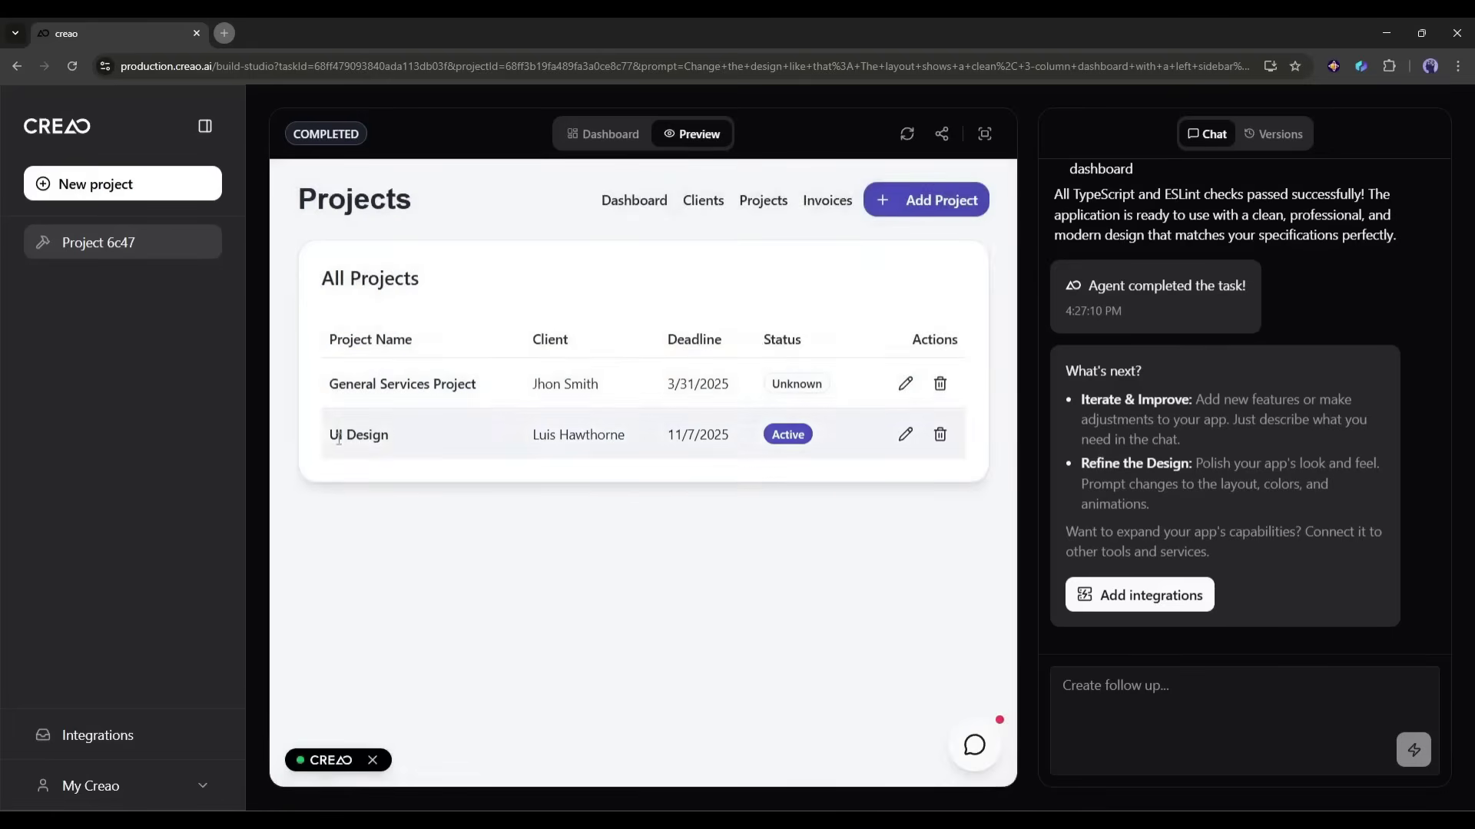
left_click_drag(334, 435, 496, 441)
left_click(649, 421)
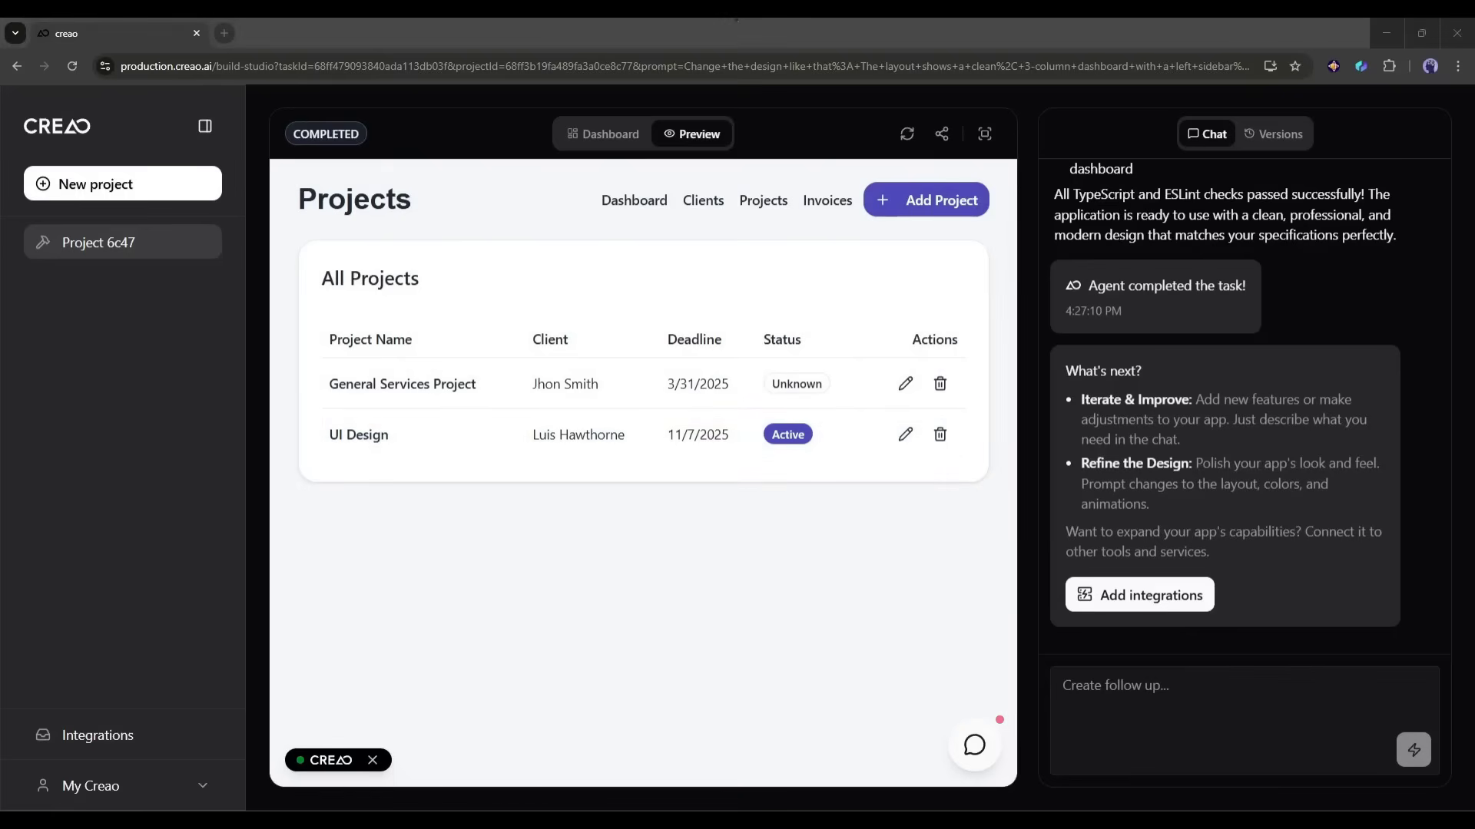
left_click(634, 200)
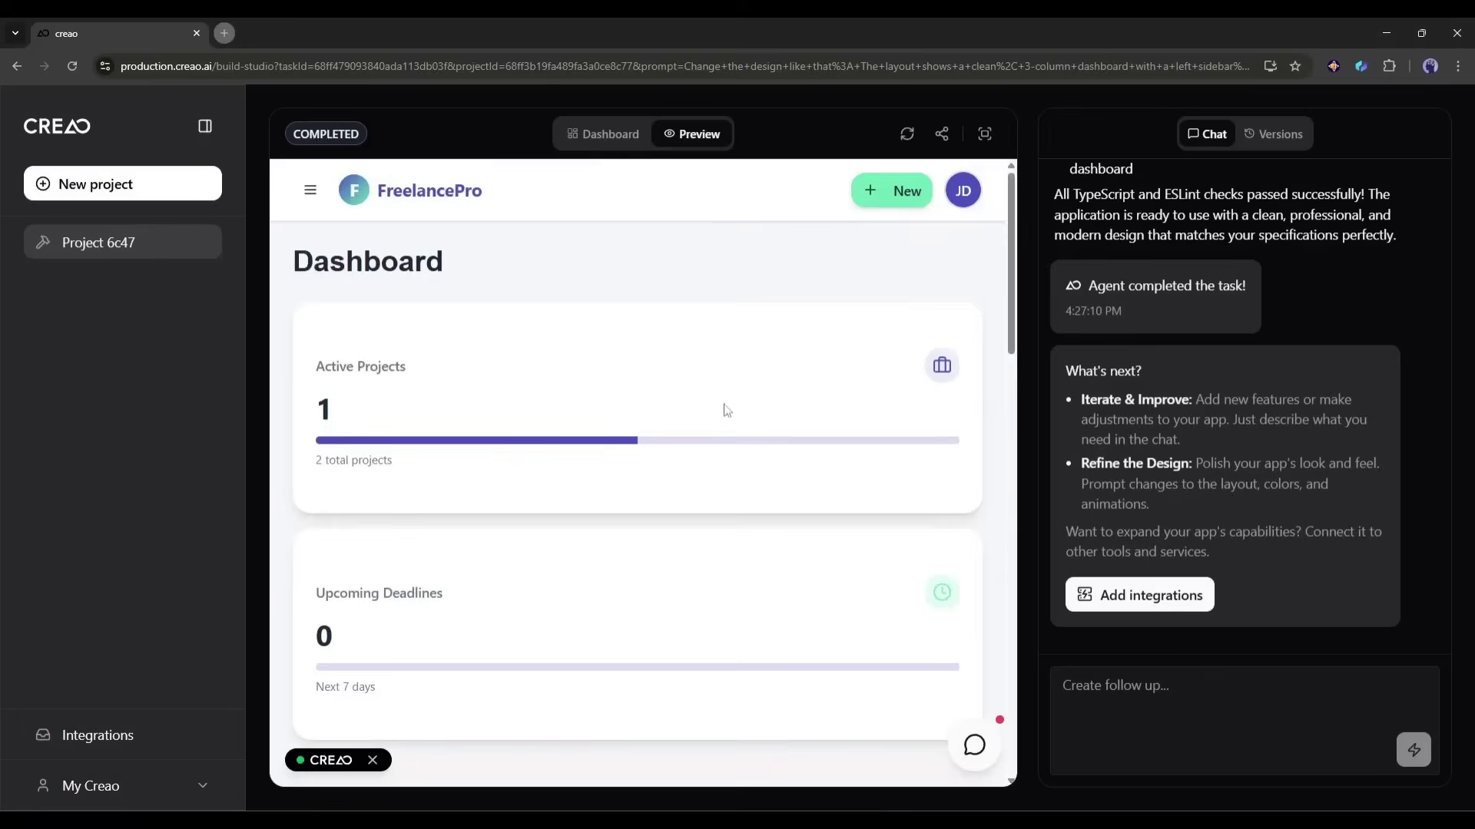
Step: Ask the FreelancePro Copilot to add a new client with a name, e-mail address and phone number
left_click(973, 745)
scroll(833, 689, "down", 5)
scroll(833, 688, "down", 5)
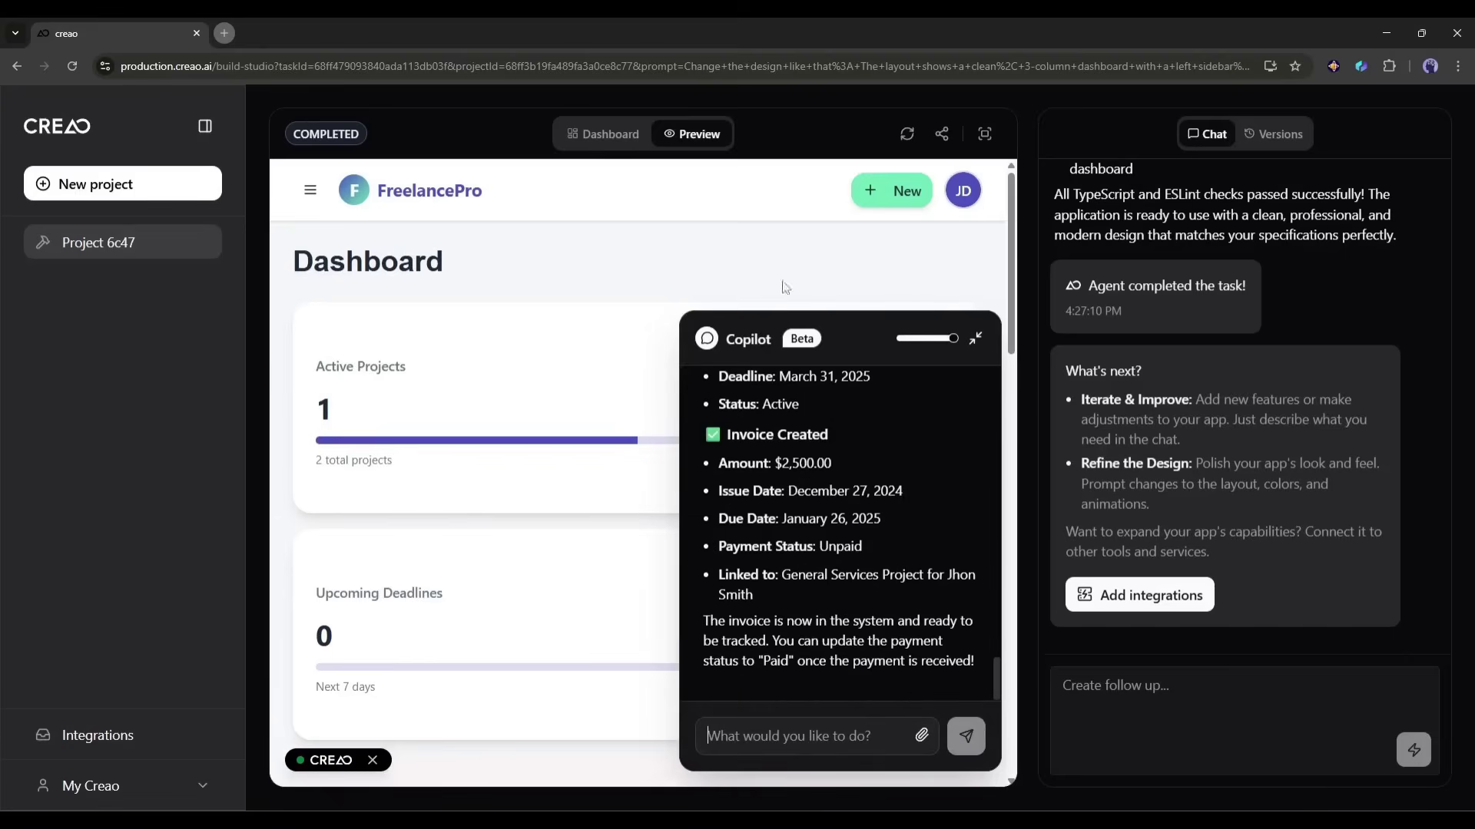
left_click(793, 734)
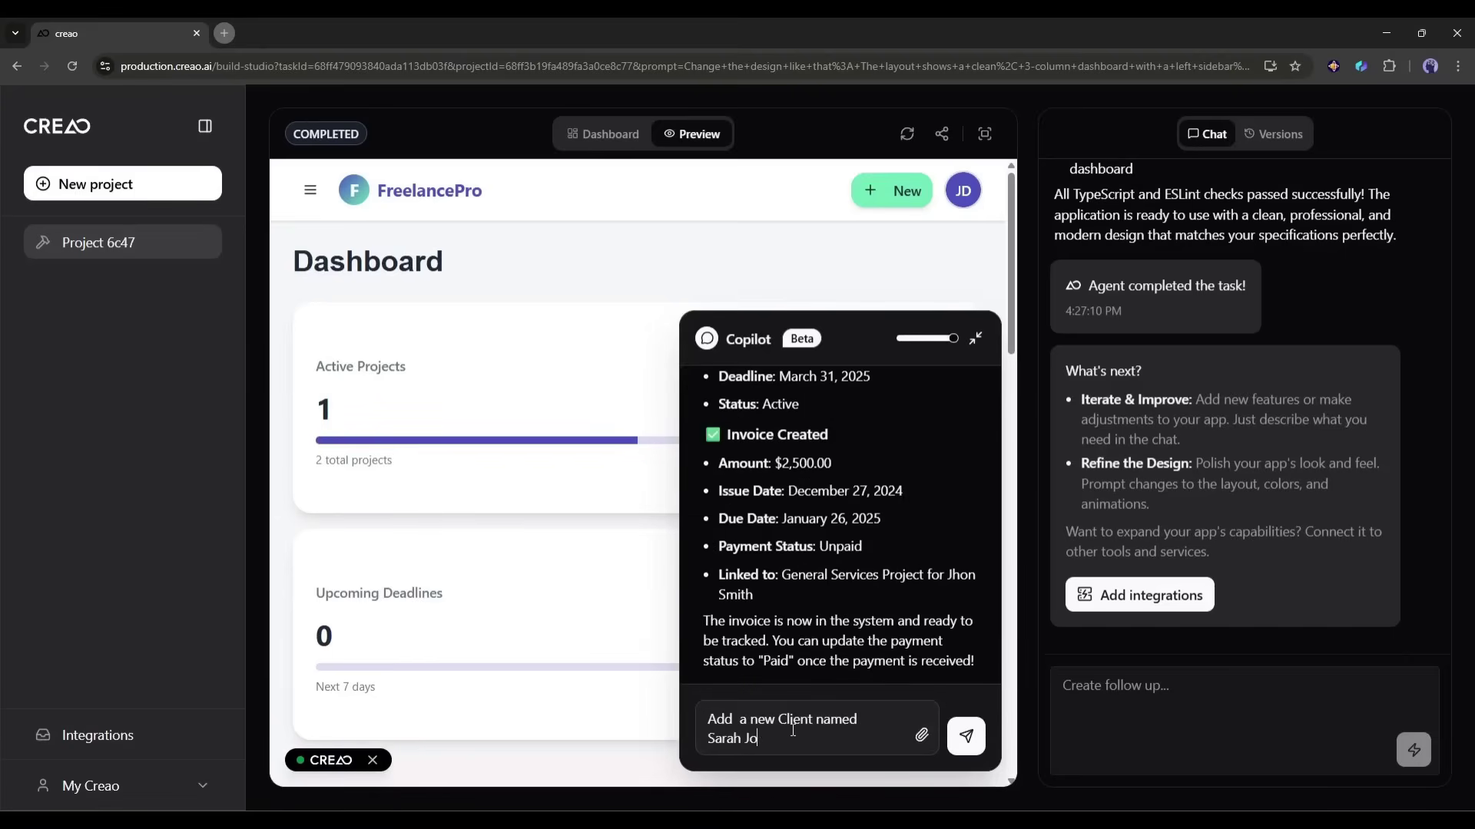
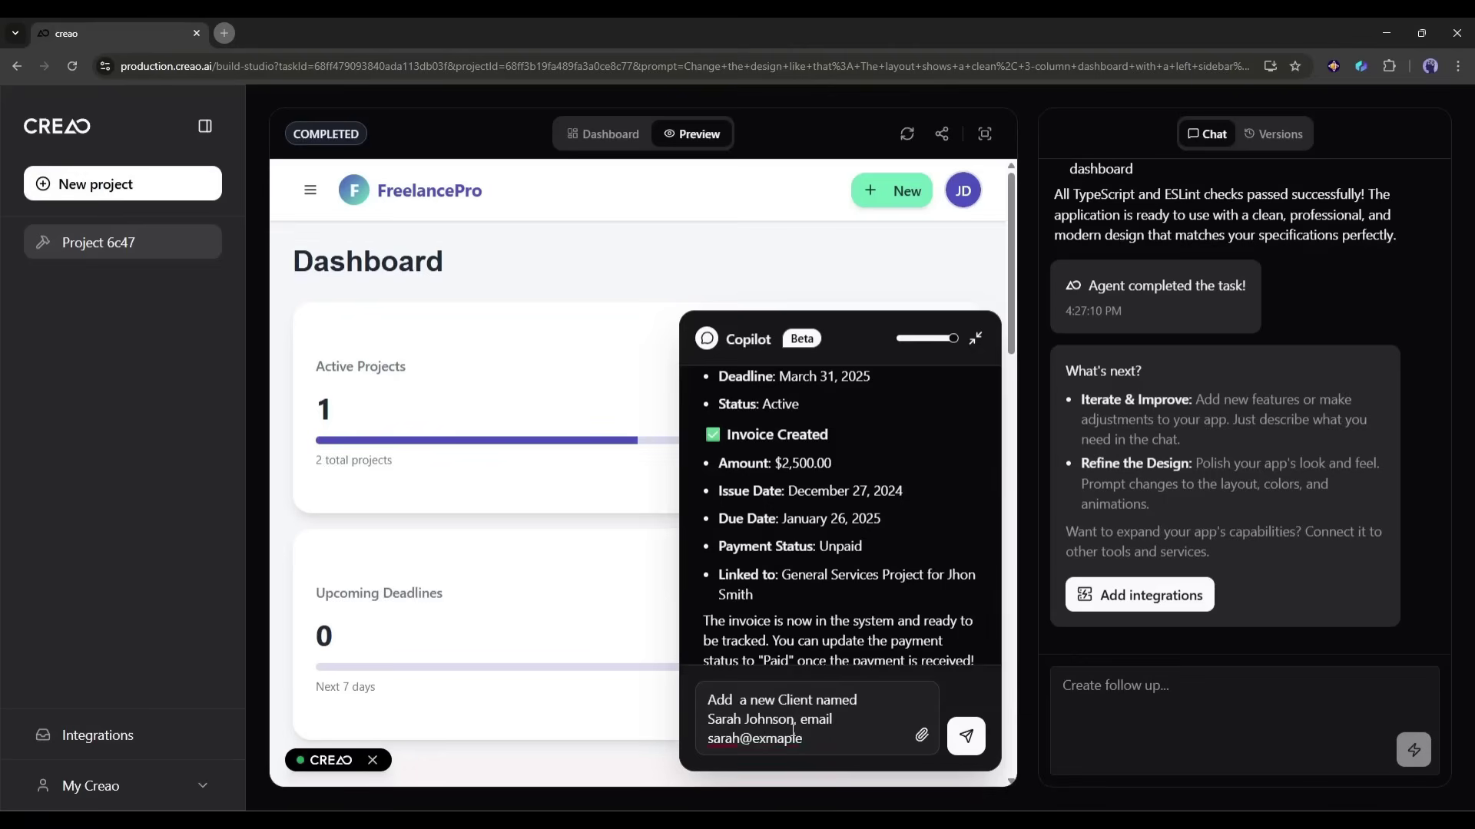
type(".com, phone 555-9856")
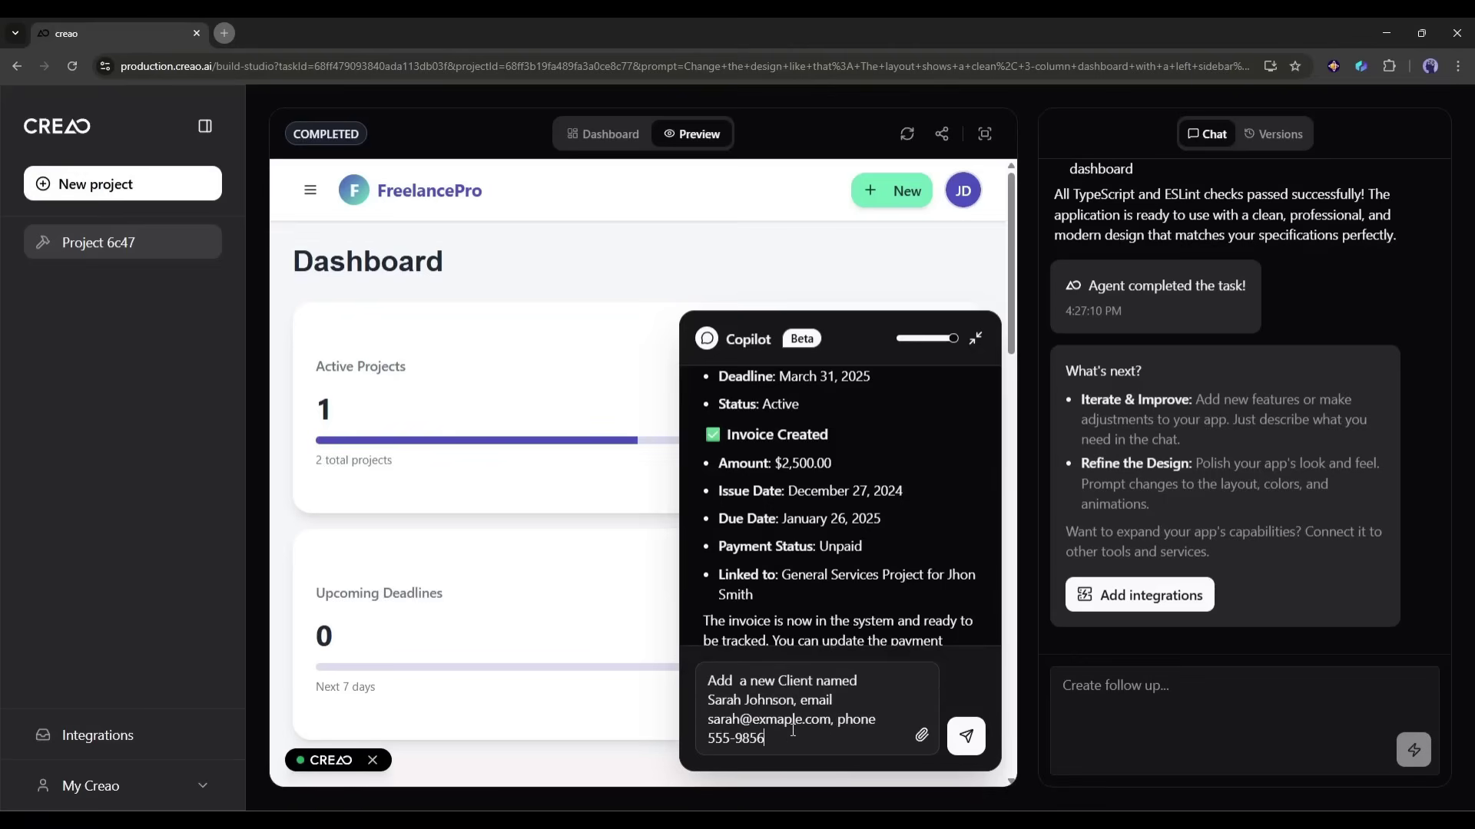
left_click(966, 736)
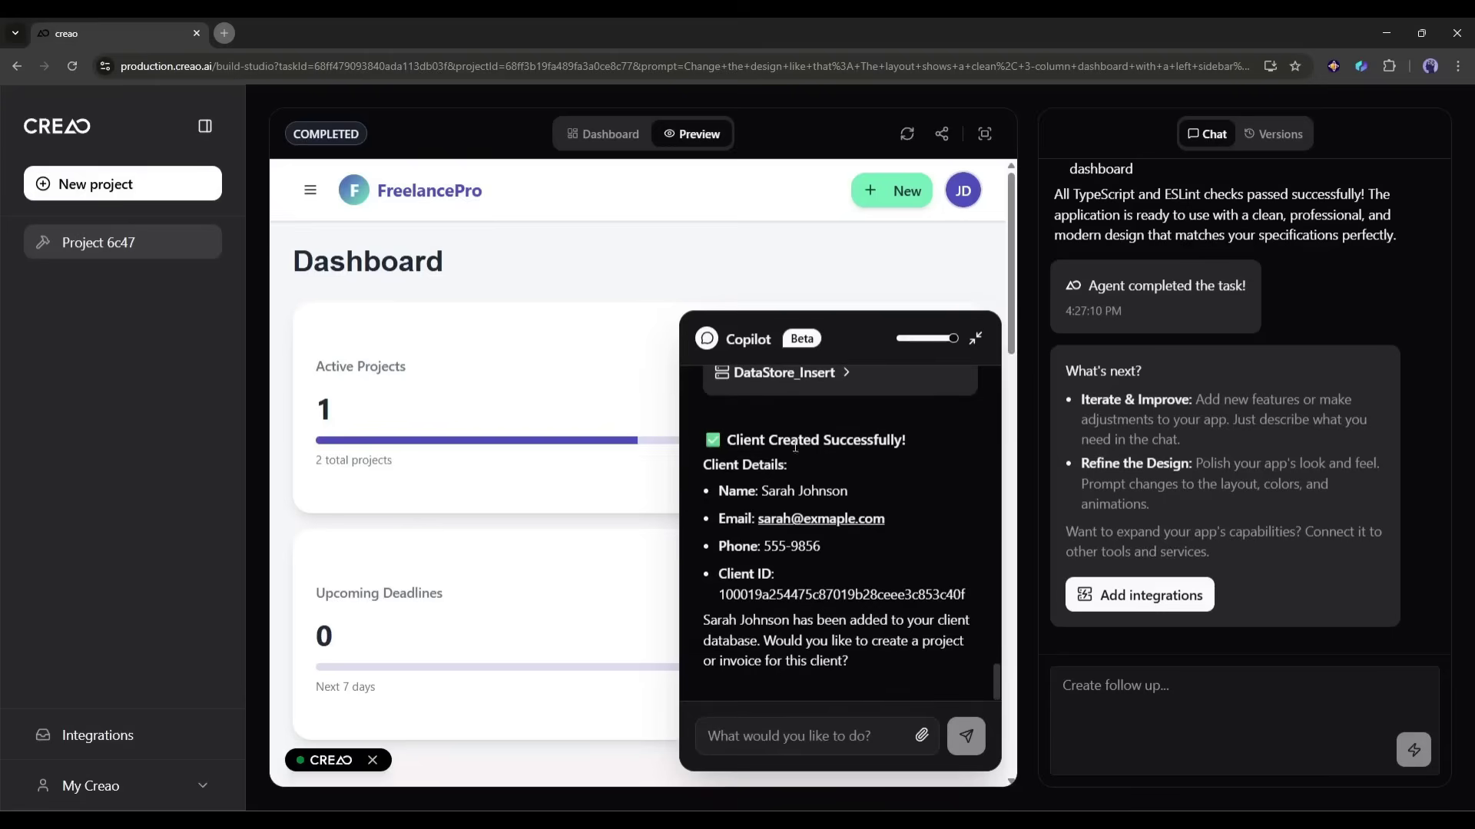
Step: Confirm the new client appears on the Clients page, then return to the Dashboard and close Copilot
left_click(310, 190)
left_click(352, 331)
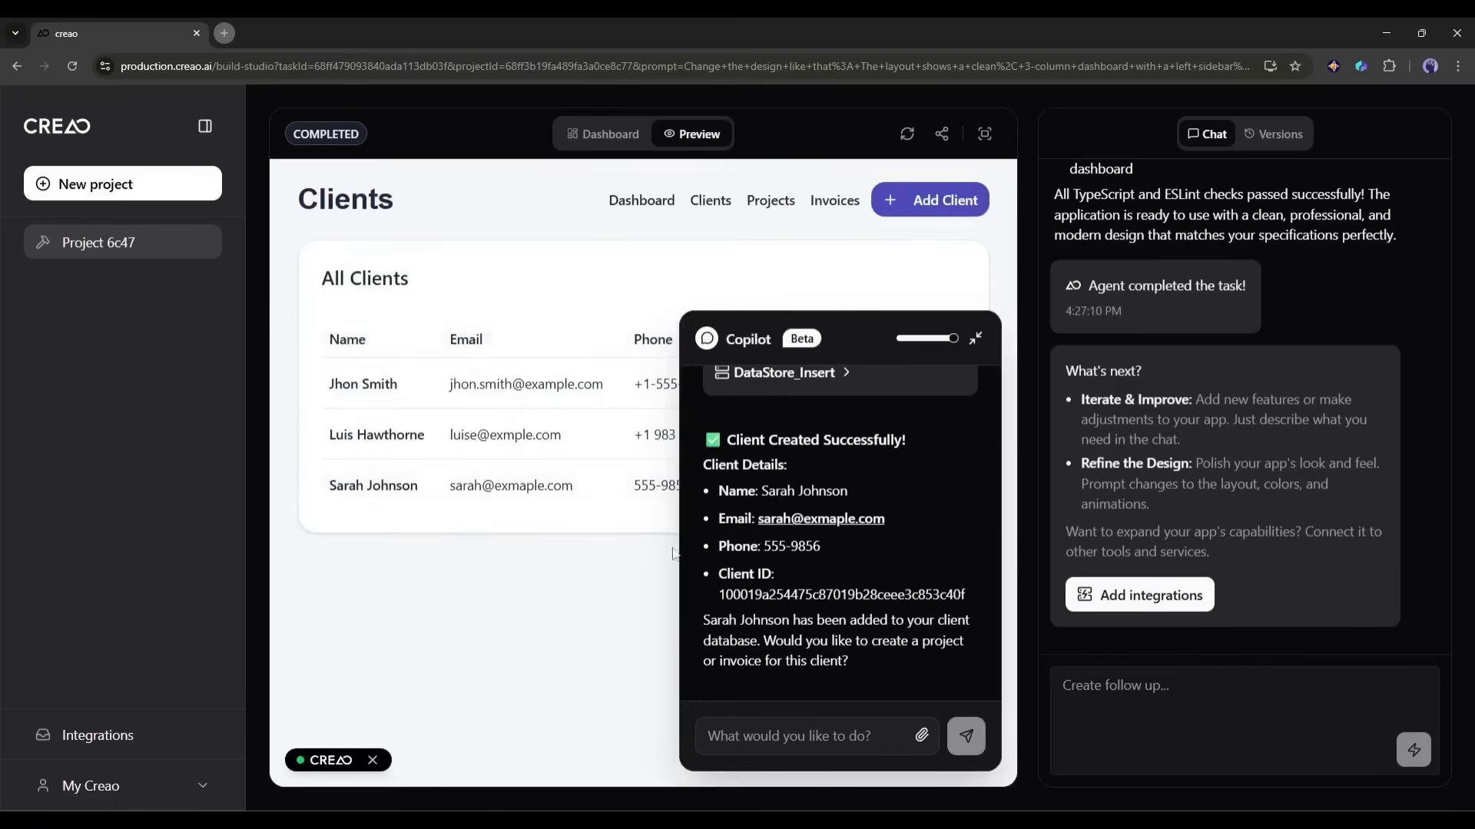
left_click(642, 207)
left_click(975, 339)
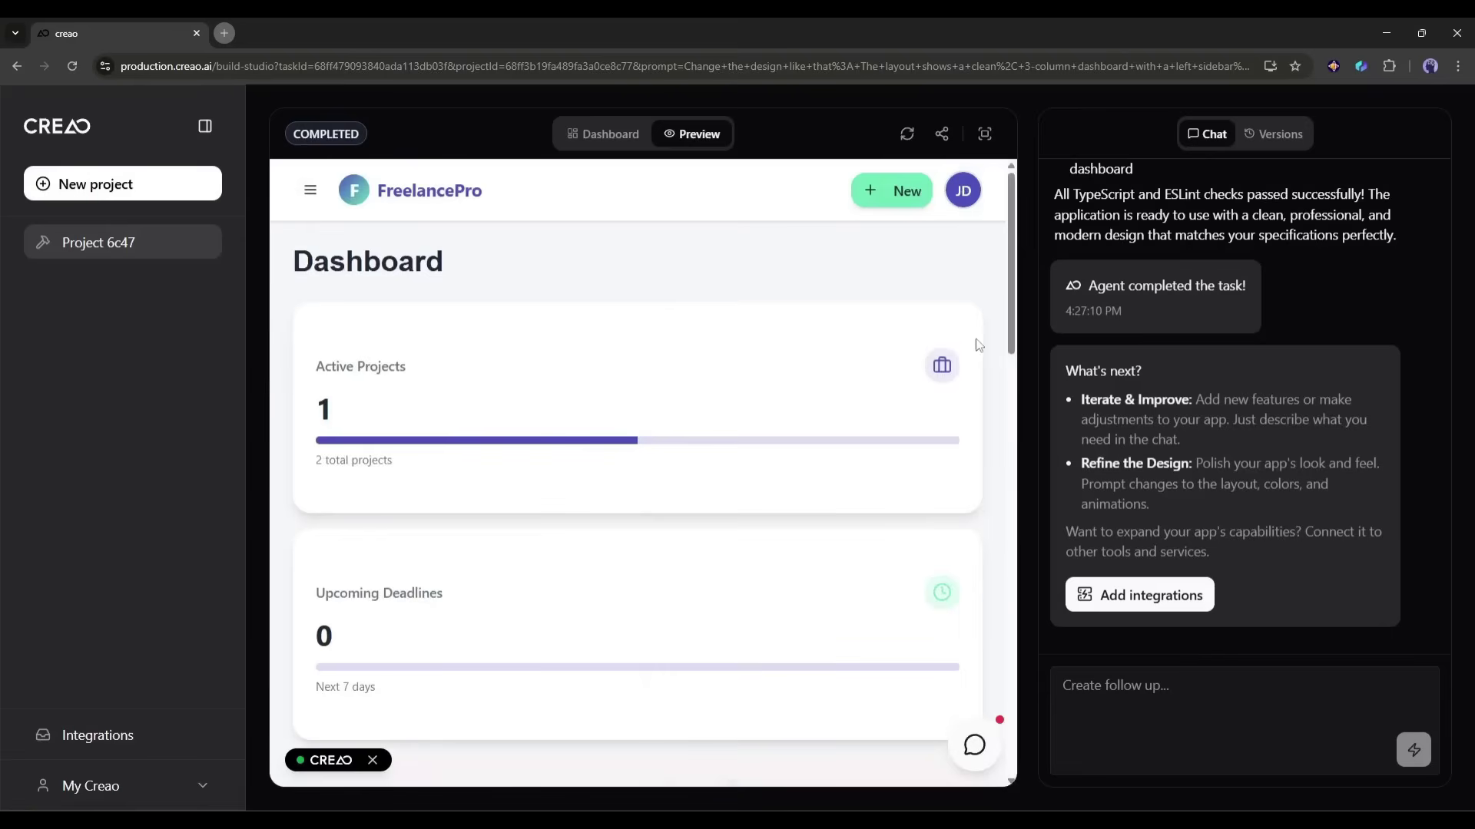
Step: Look through the project's sharing, management and settings views, including the role permissions overview
left_click(940, 136)
left_click(925, 289)
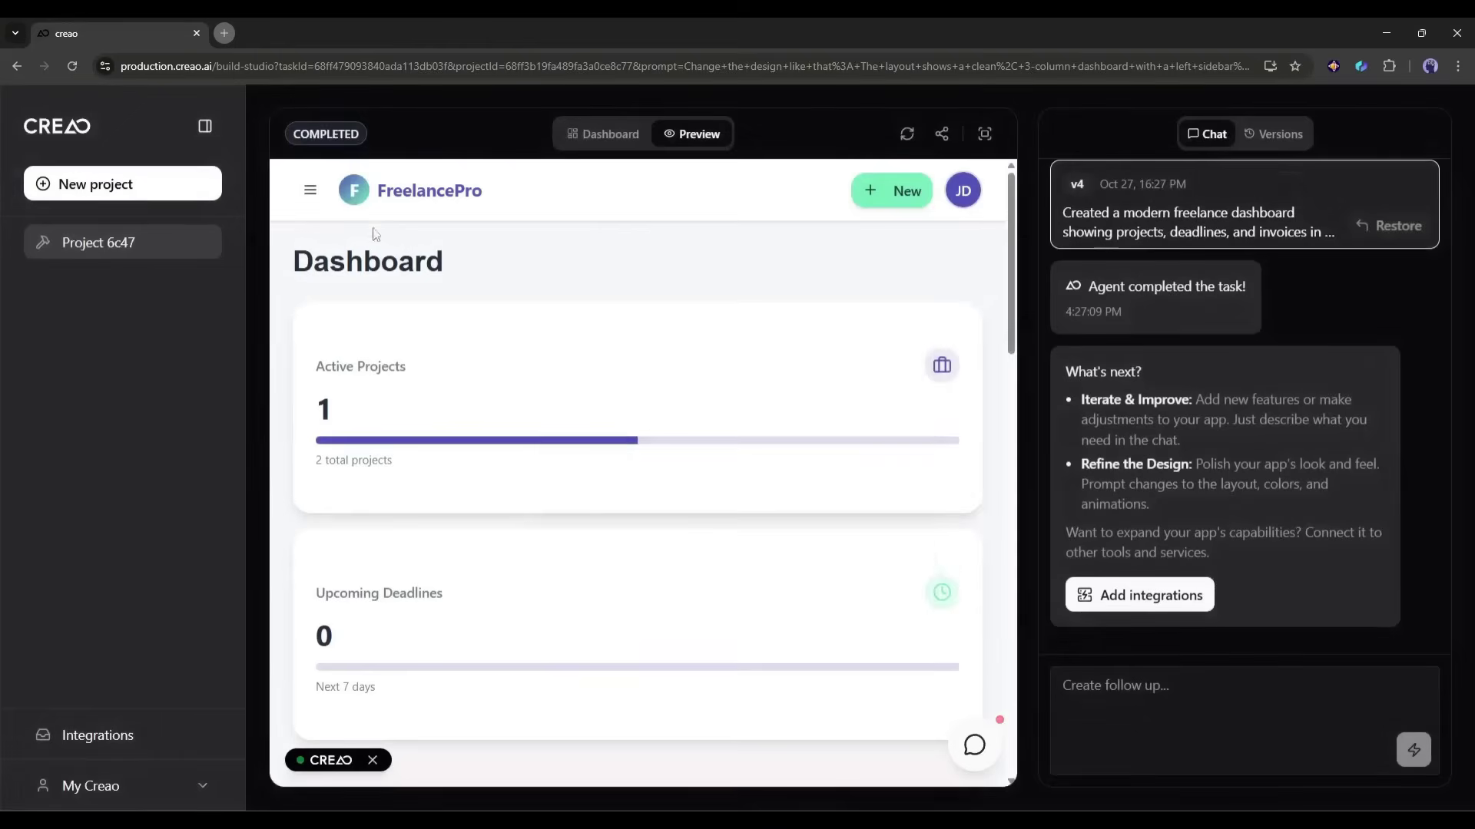
left_click(603, 135)
left_click(332, 262)
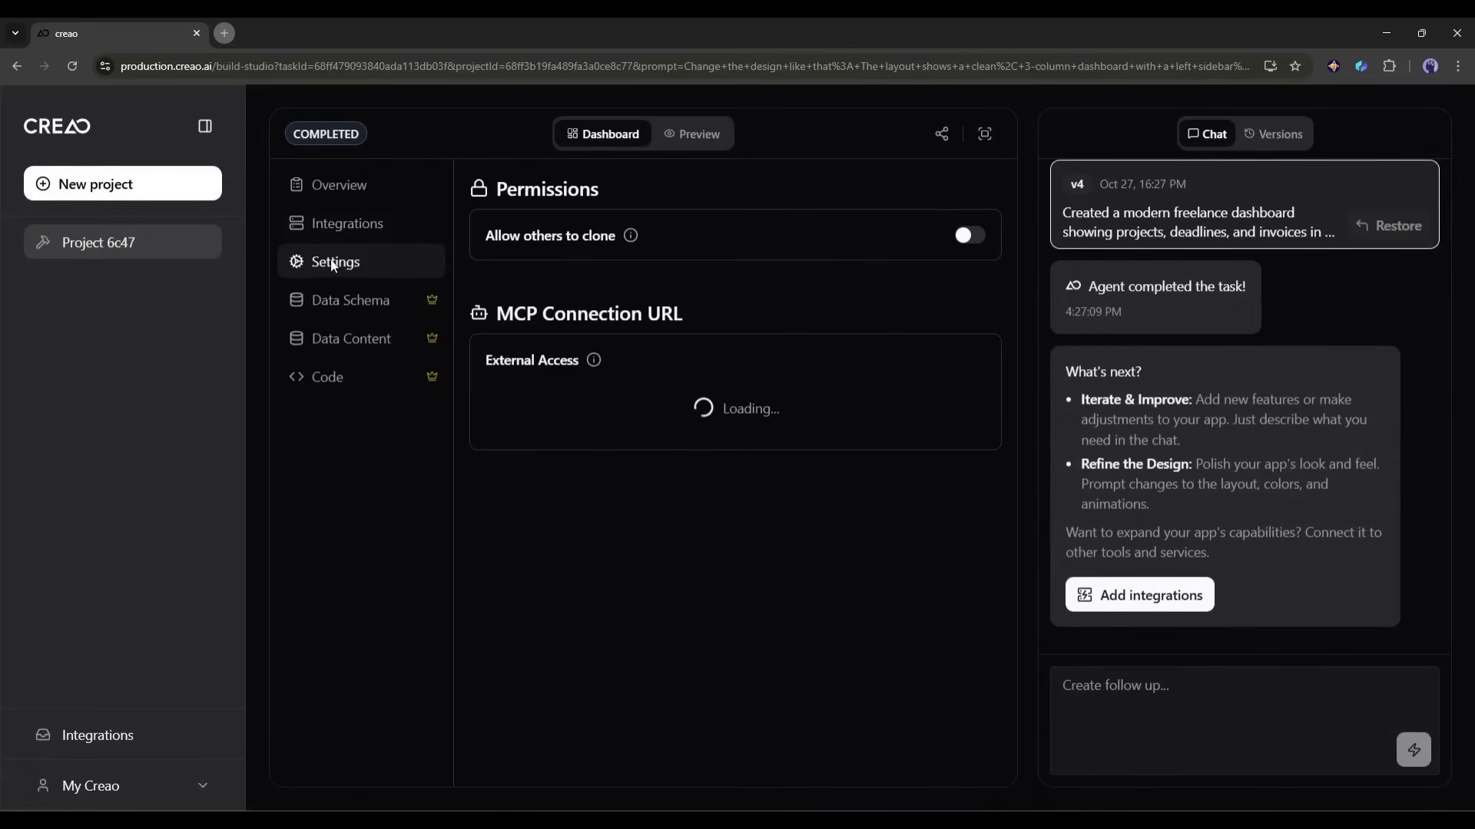
left_click(942, 134)
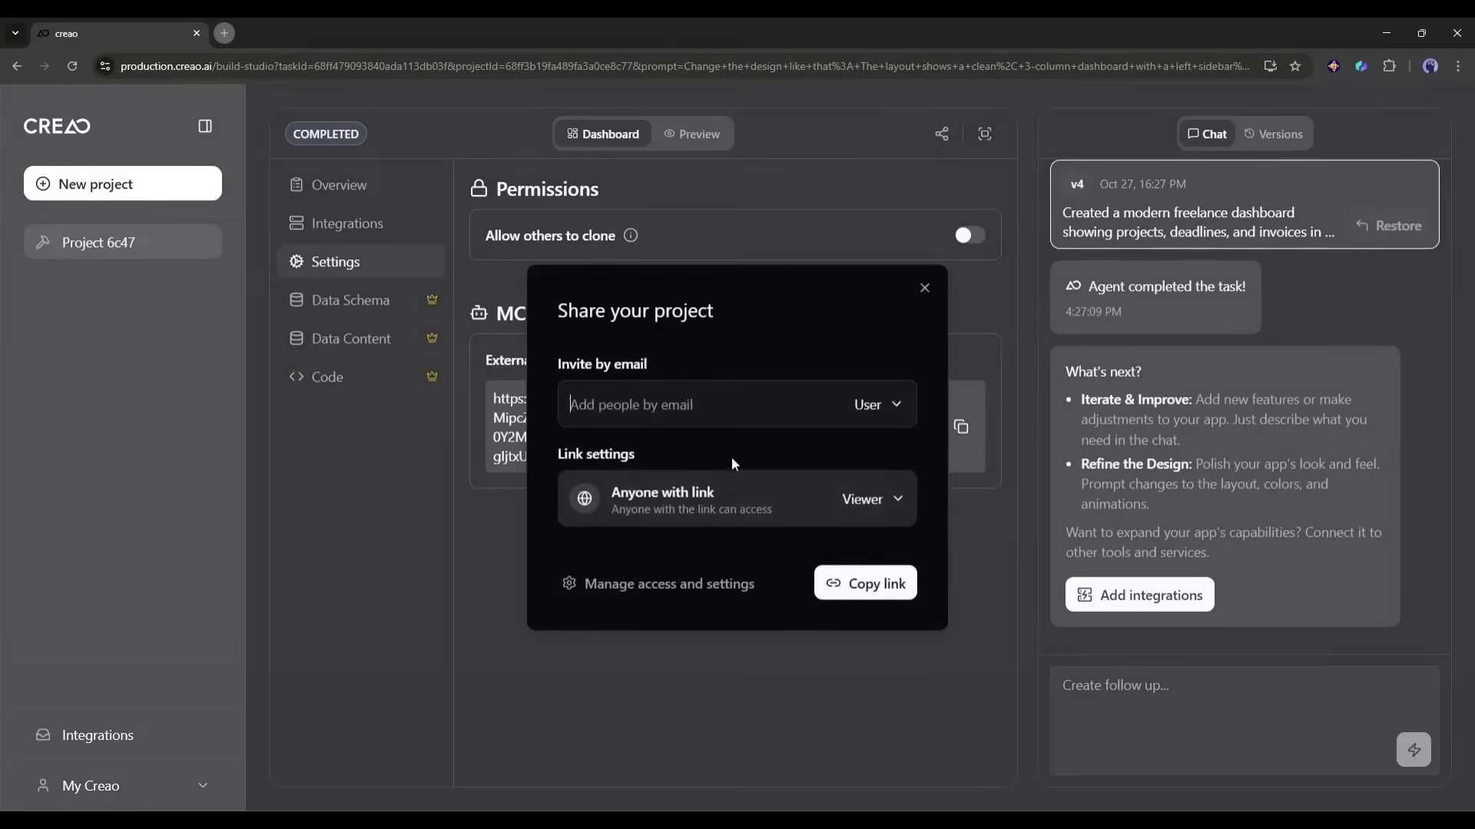
left_click(665, 583)
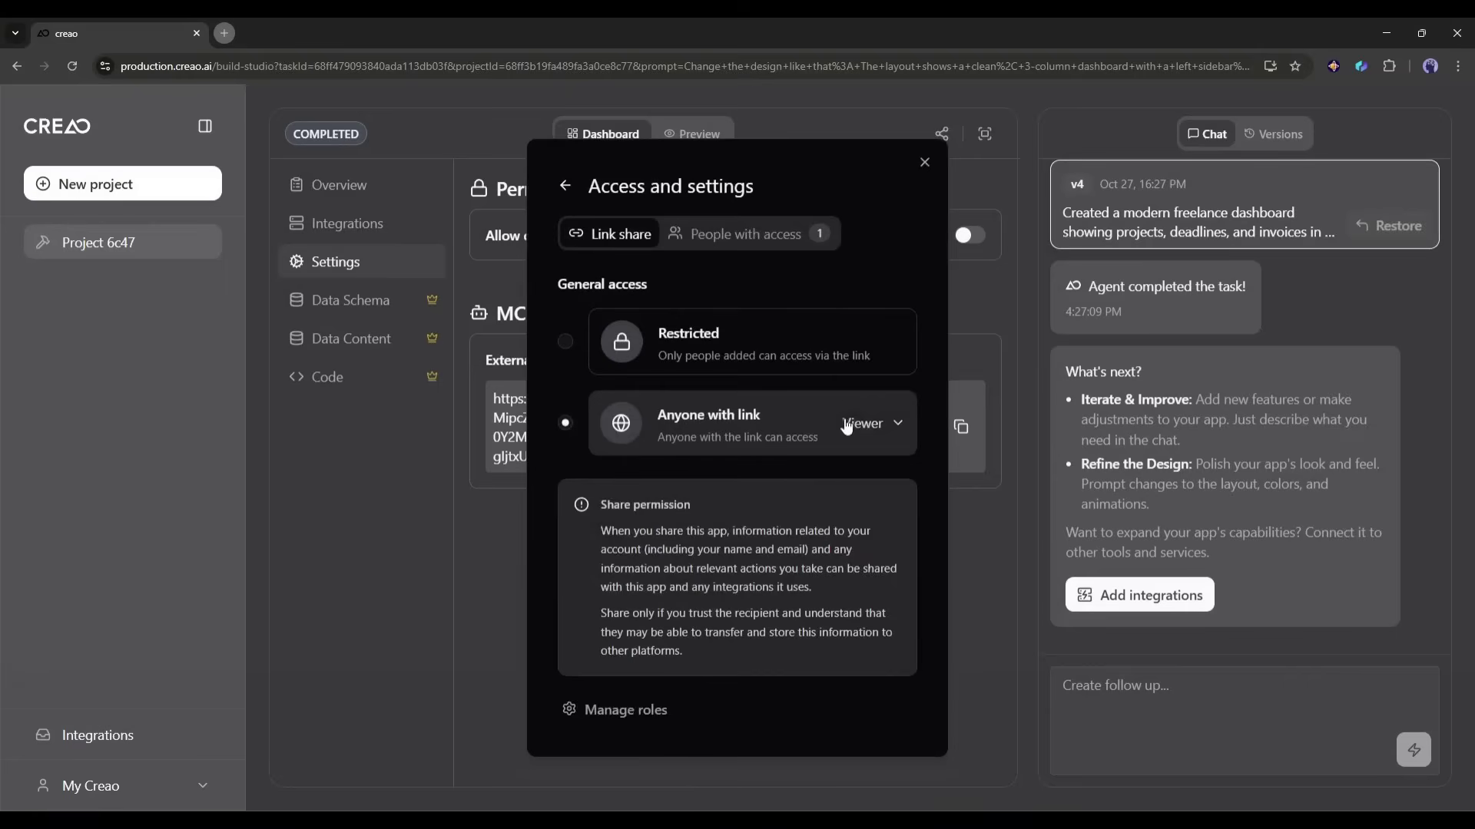
left_click(607, 709)
left_click(572, 281)
Step: Change the Anyone-with-link access from Viewer to User
left_click(891, 429)
left_click(874, 446)
left_click(731, 245)
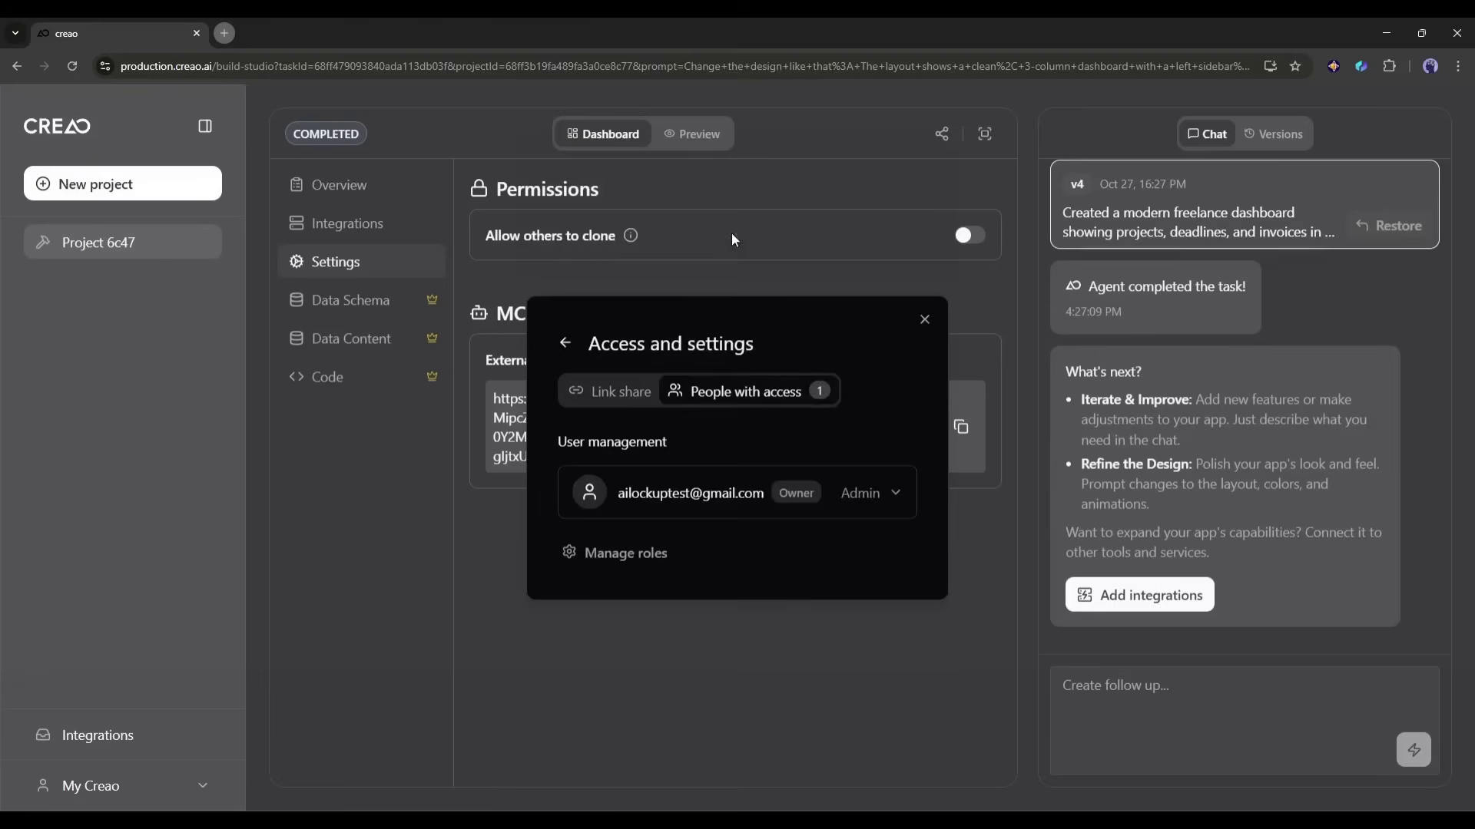
left_click(619, 390)
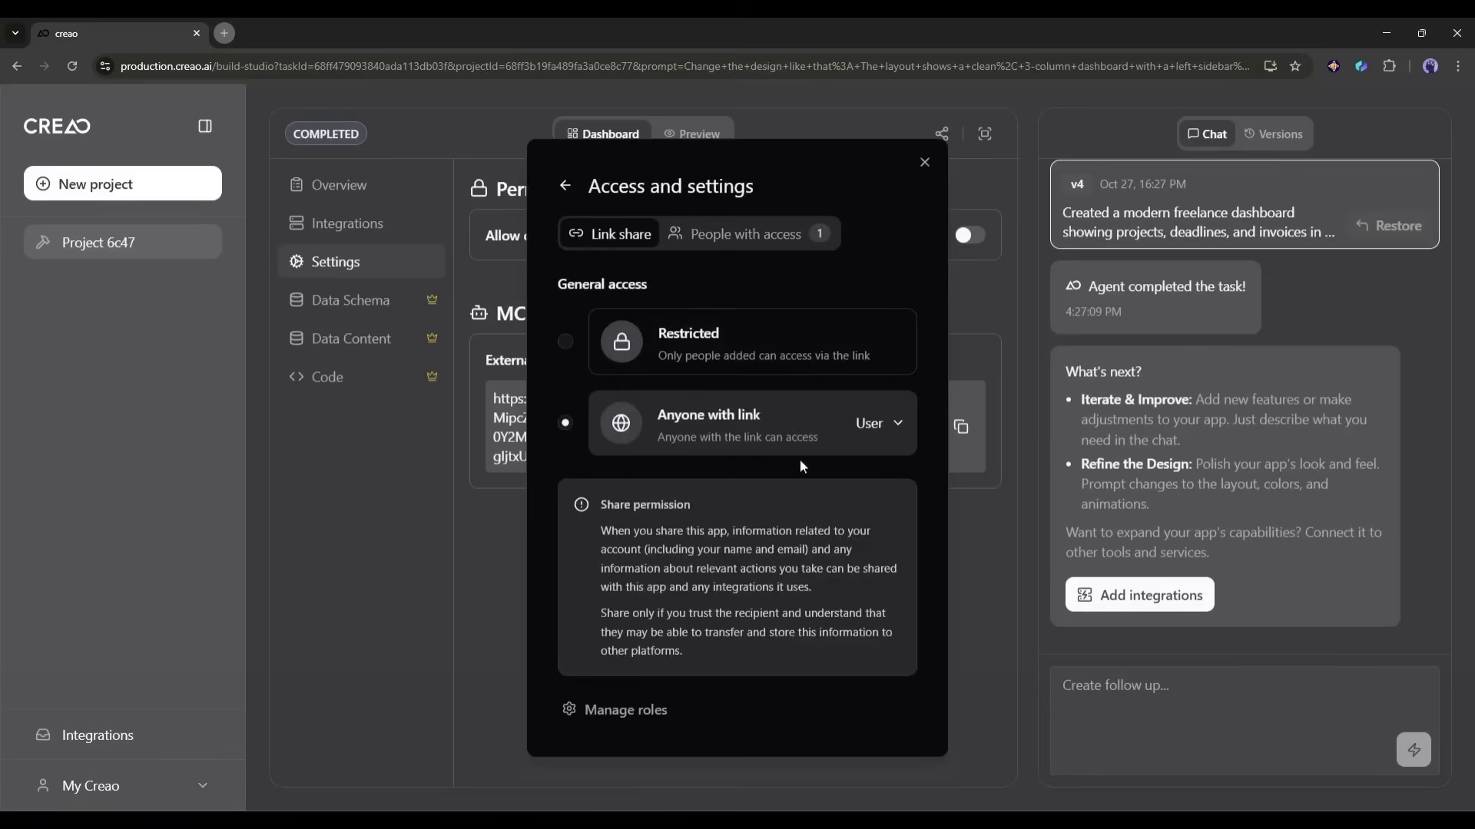
Step: Copy the project's share link and open it in a new browser tab
left_click(566, 186)
left_click(878, 593)
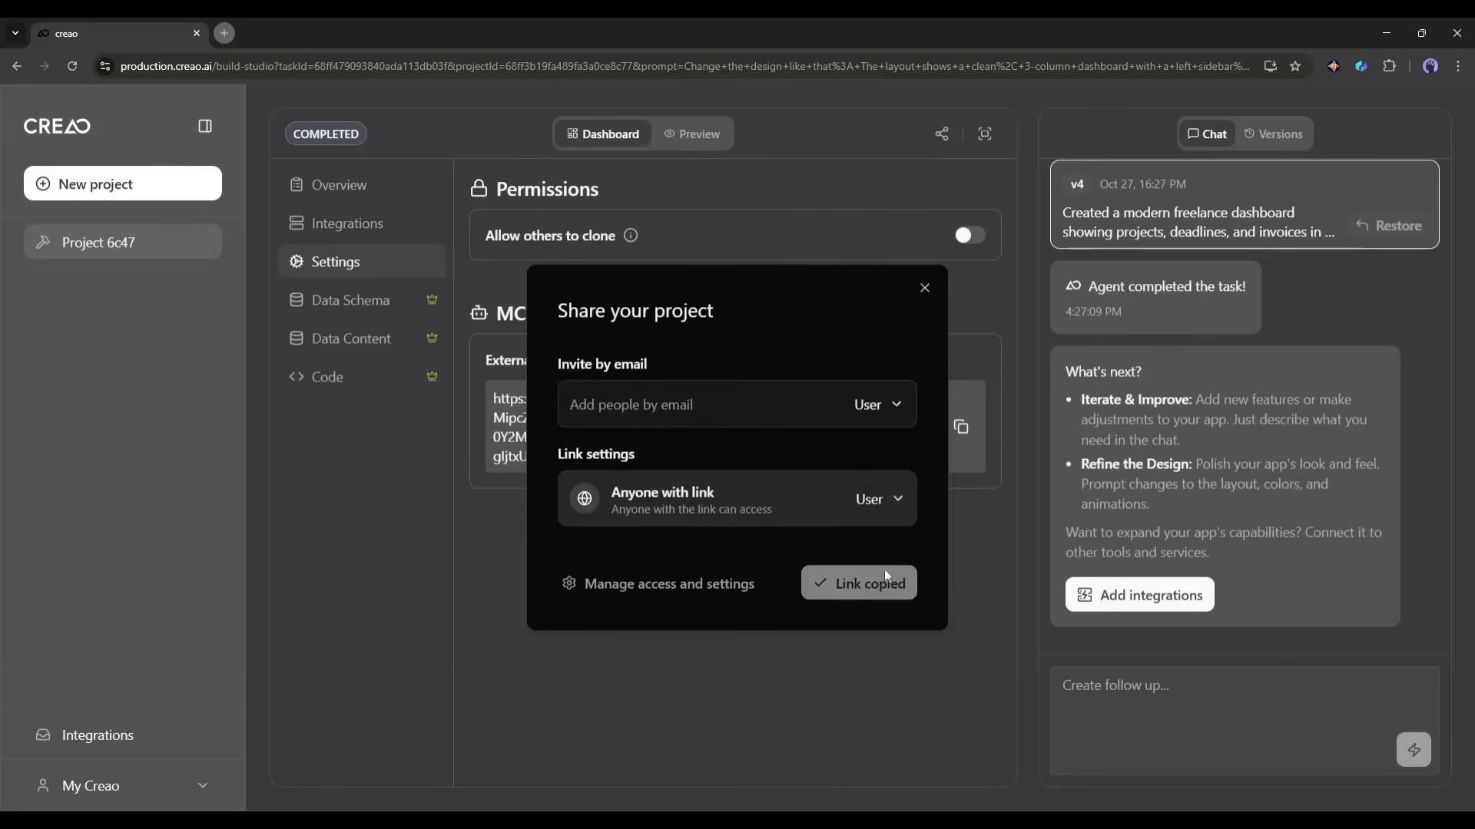
left_click(924, 287)
left_click(224, 33)
key("ctrl+v")
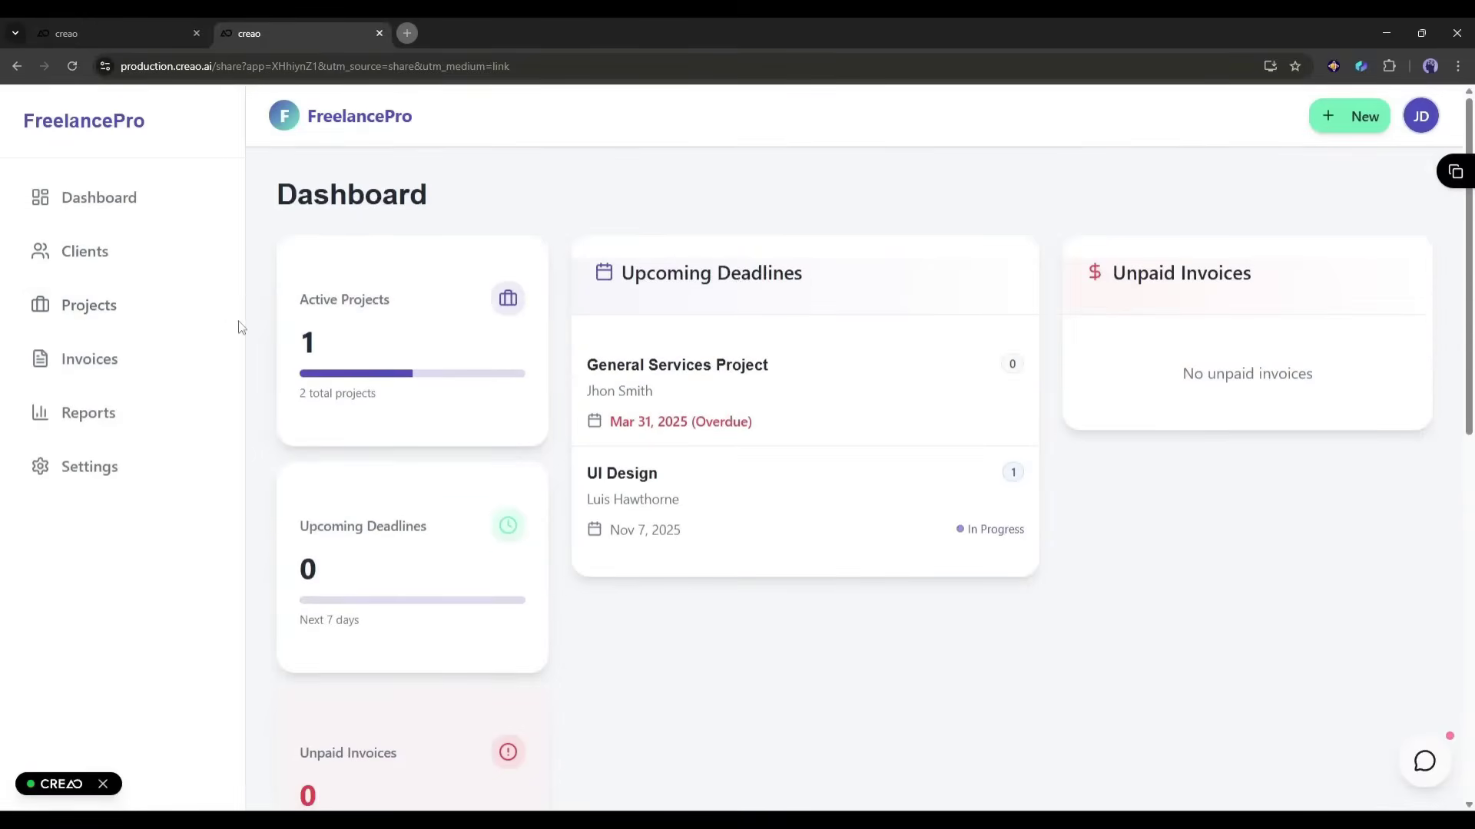
scroll(323, 408, "down", 10)
scroll(714, 461, "up", 10)
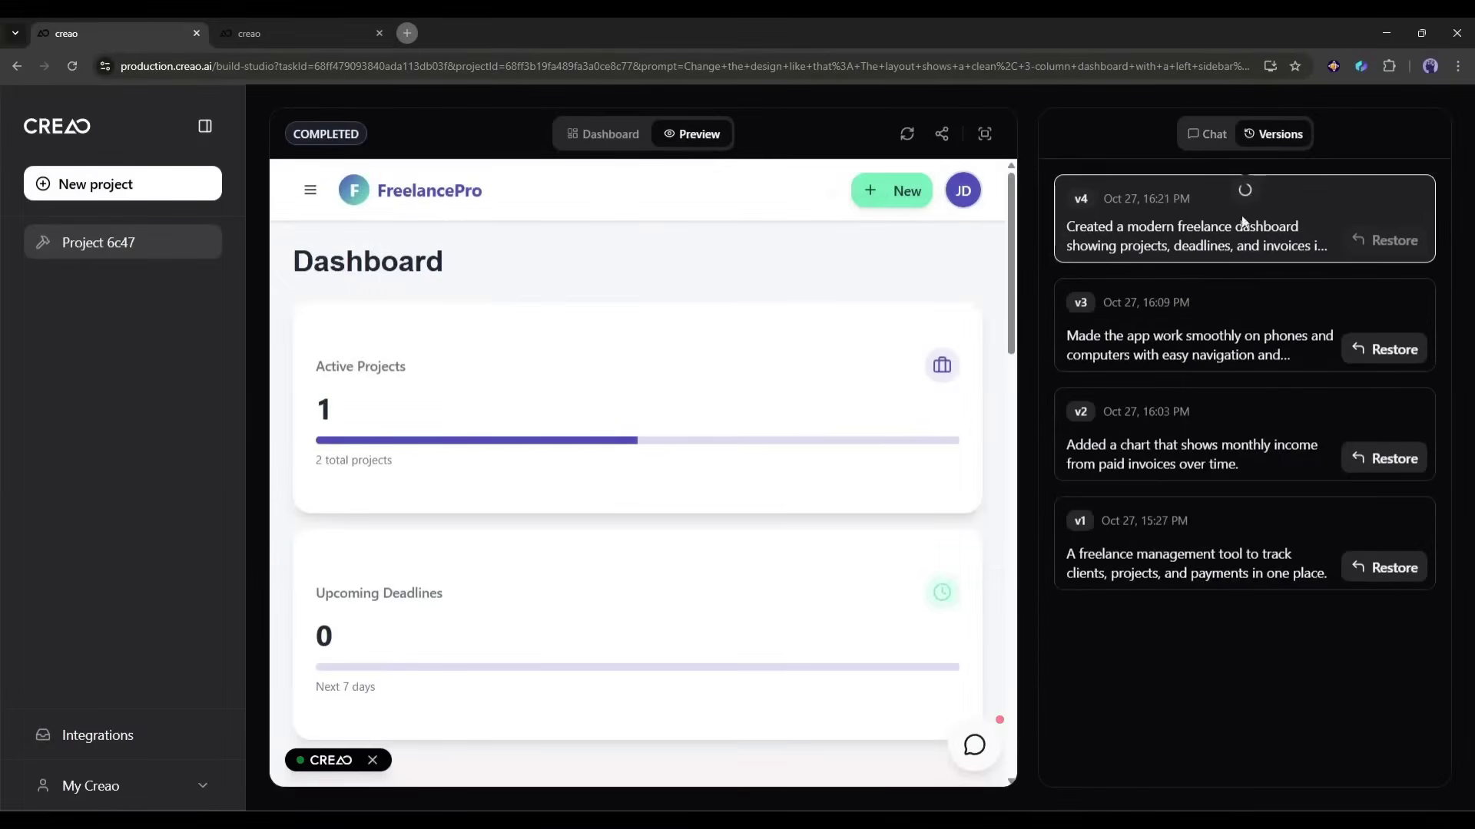
mouse_move(1202, 321)
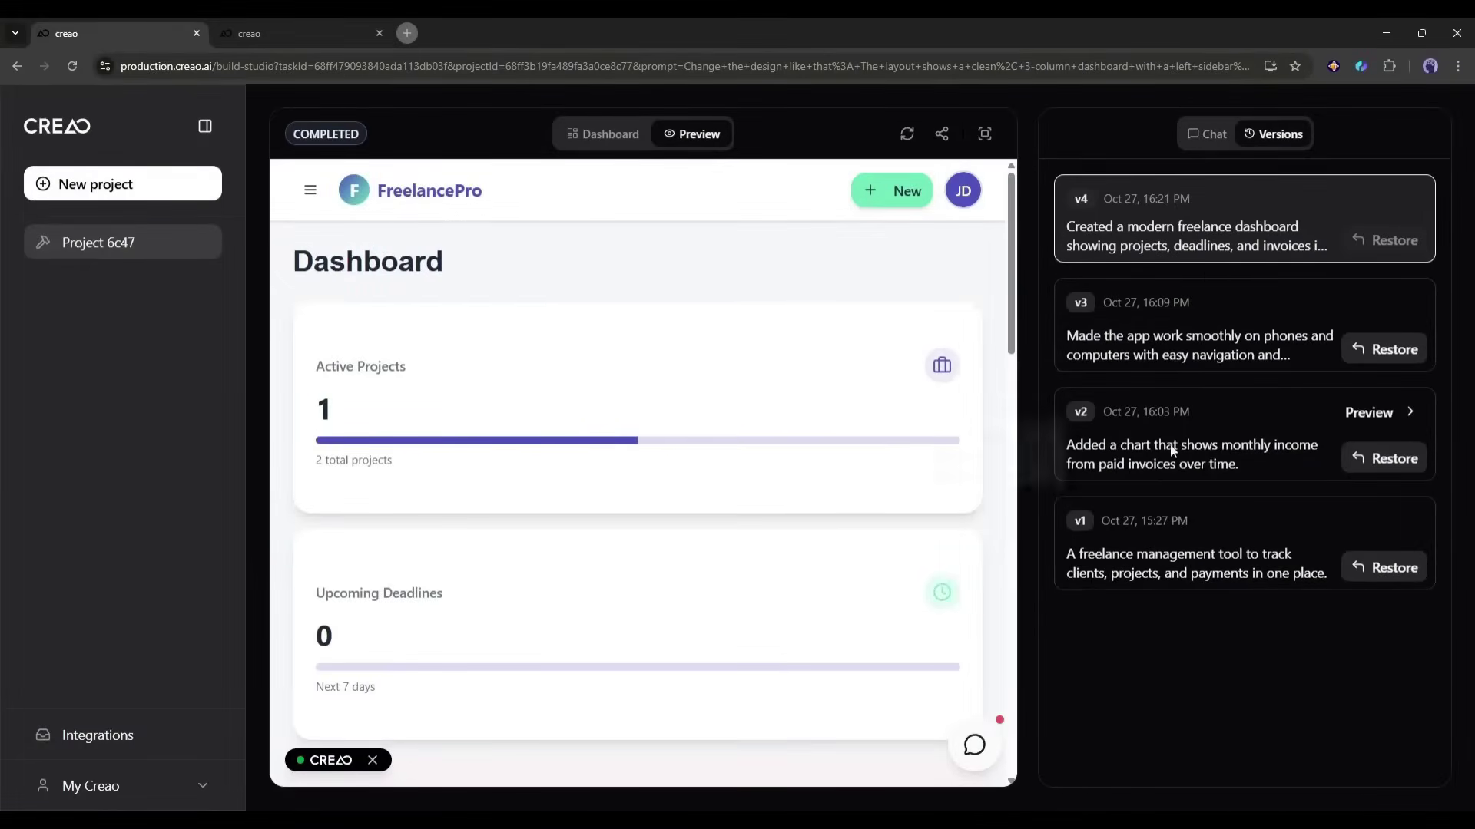
mouse_move(1207, 439)
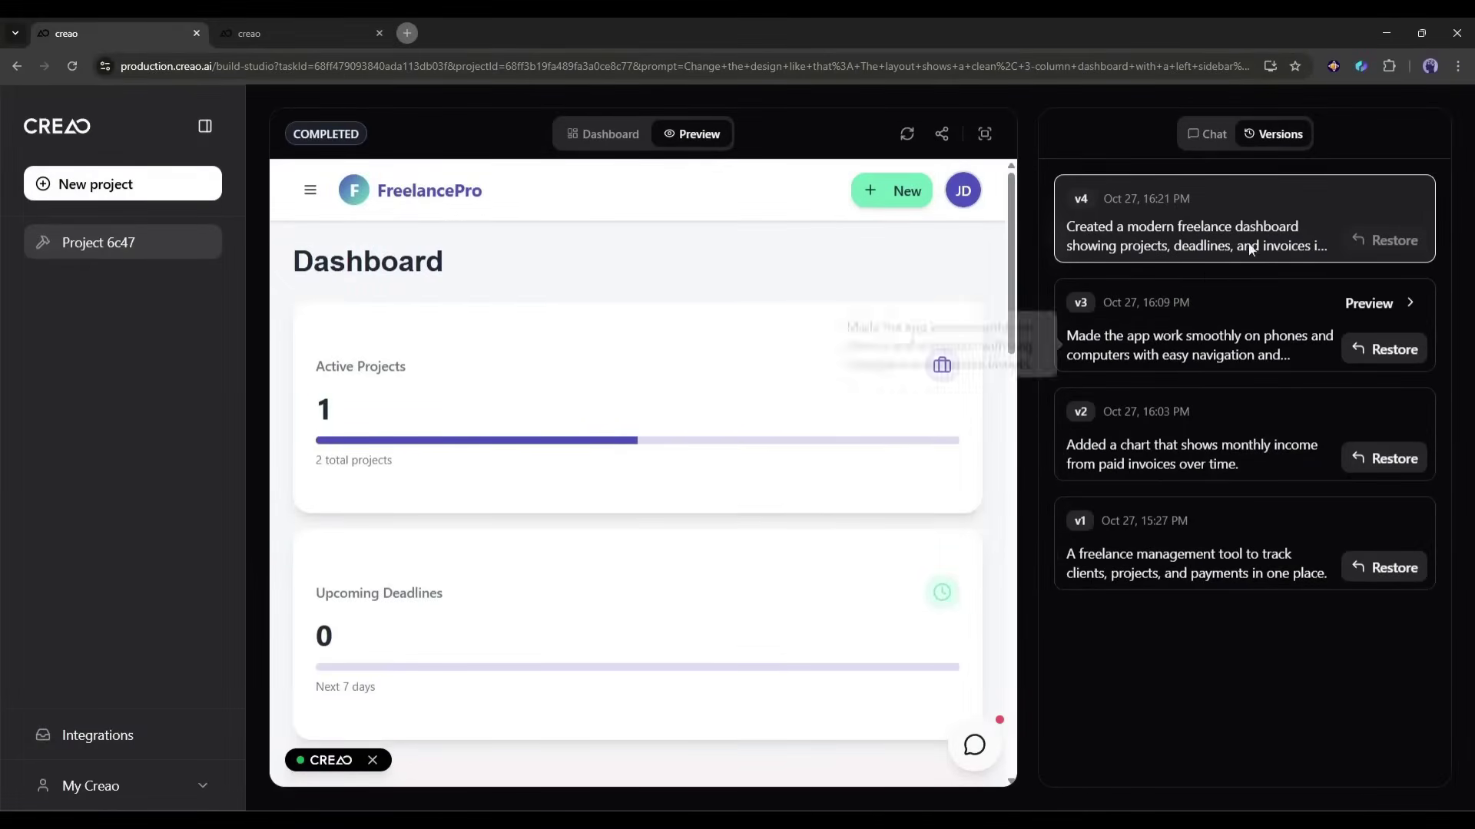
mouse_move(1284, 590)
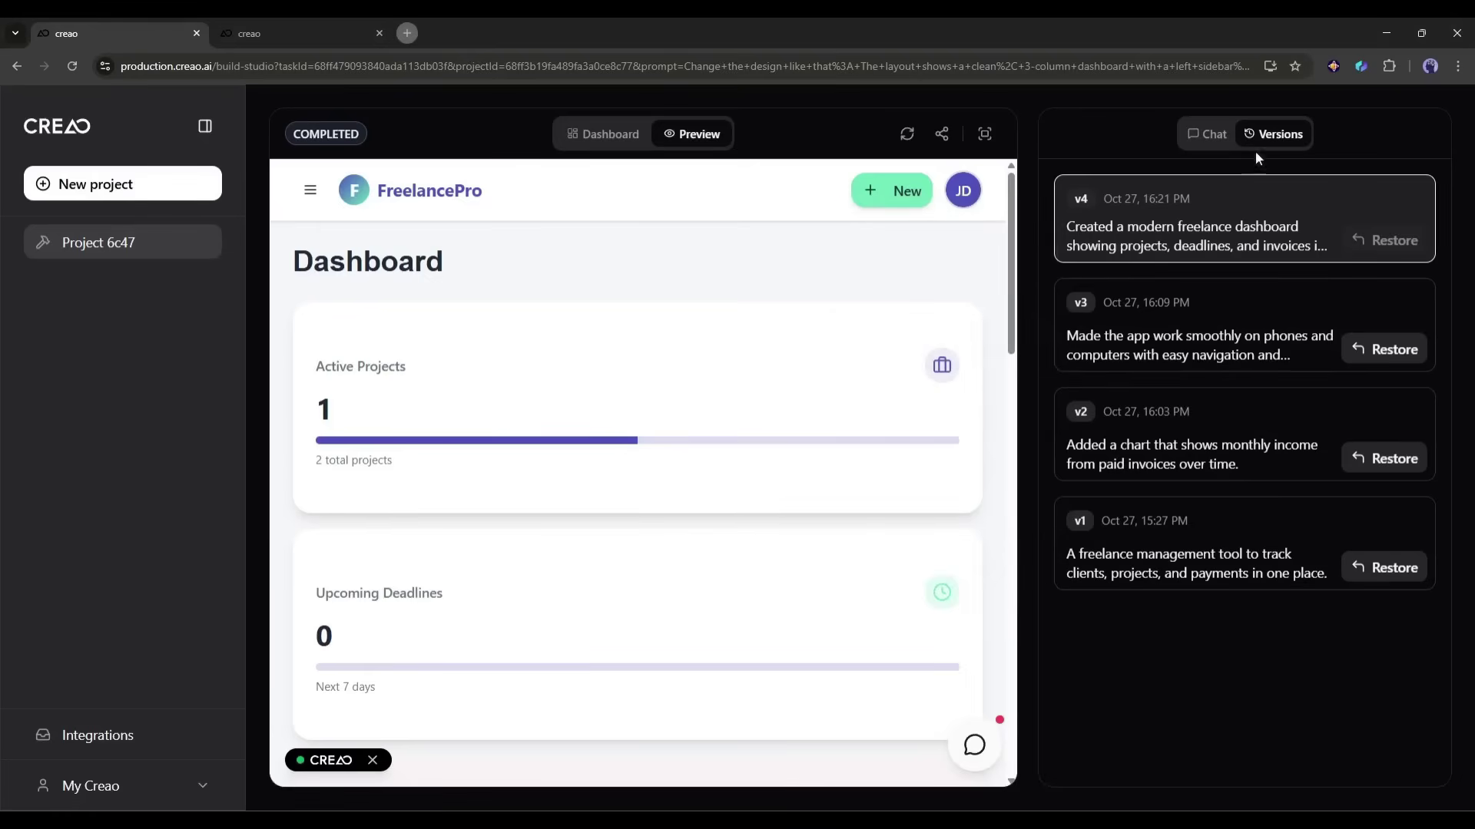
Step: In the Chat view, choose GMAIL from the available integrations
left_click(1206, 132)
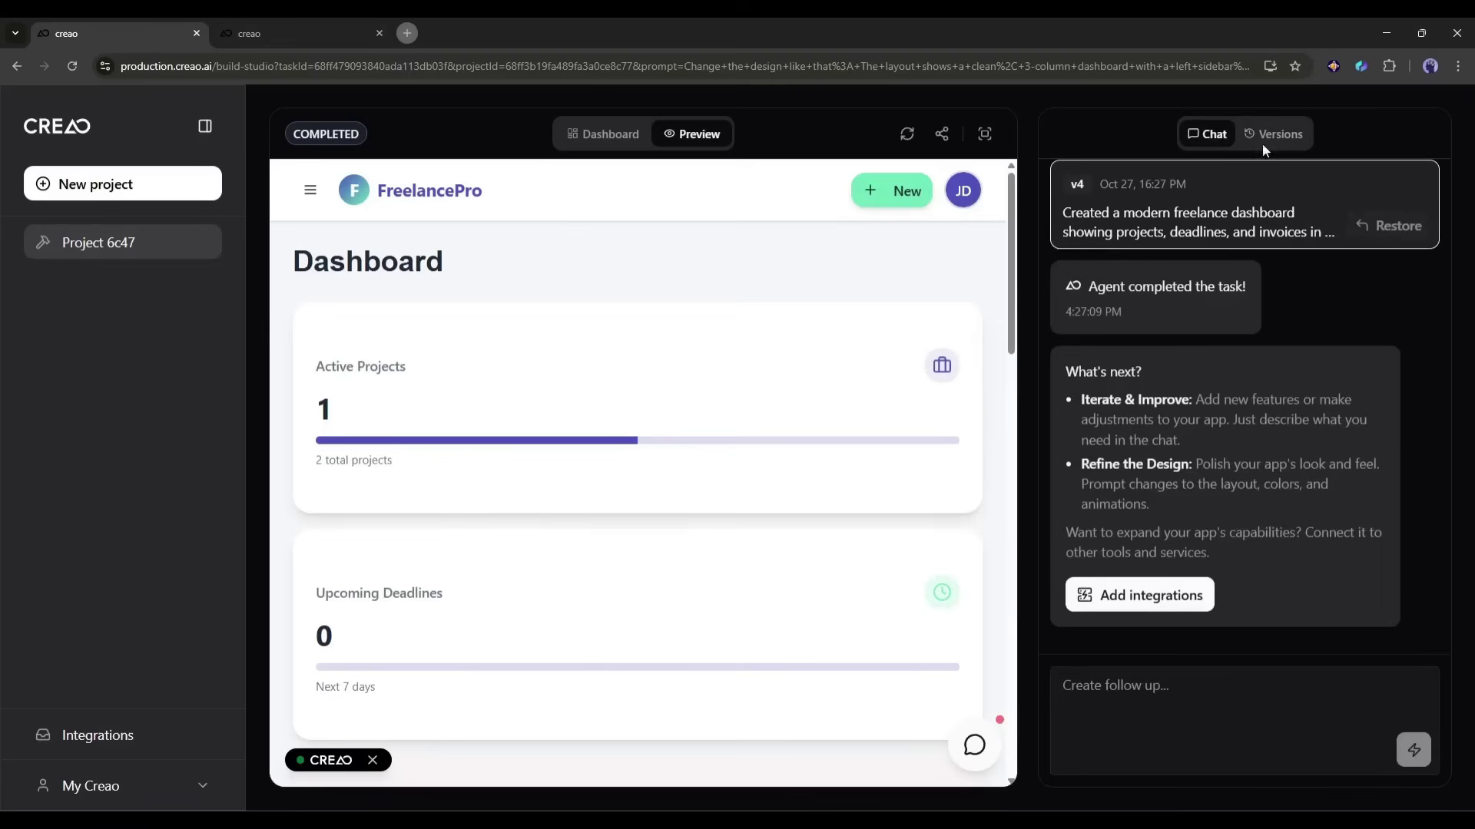
left_click(1202, 604)
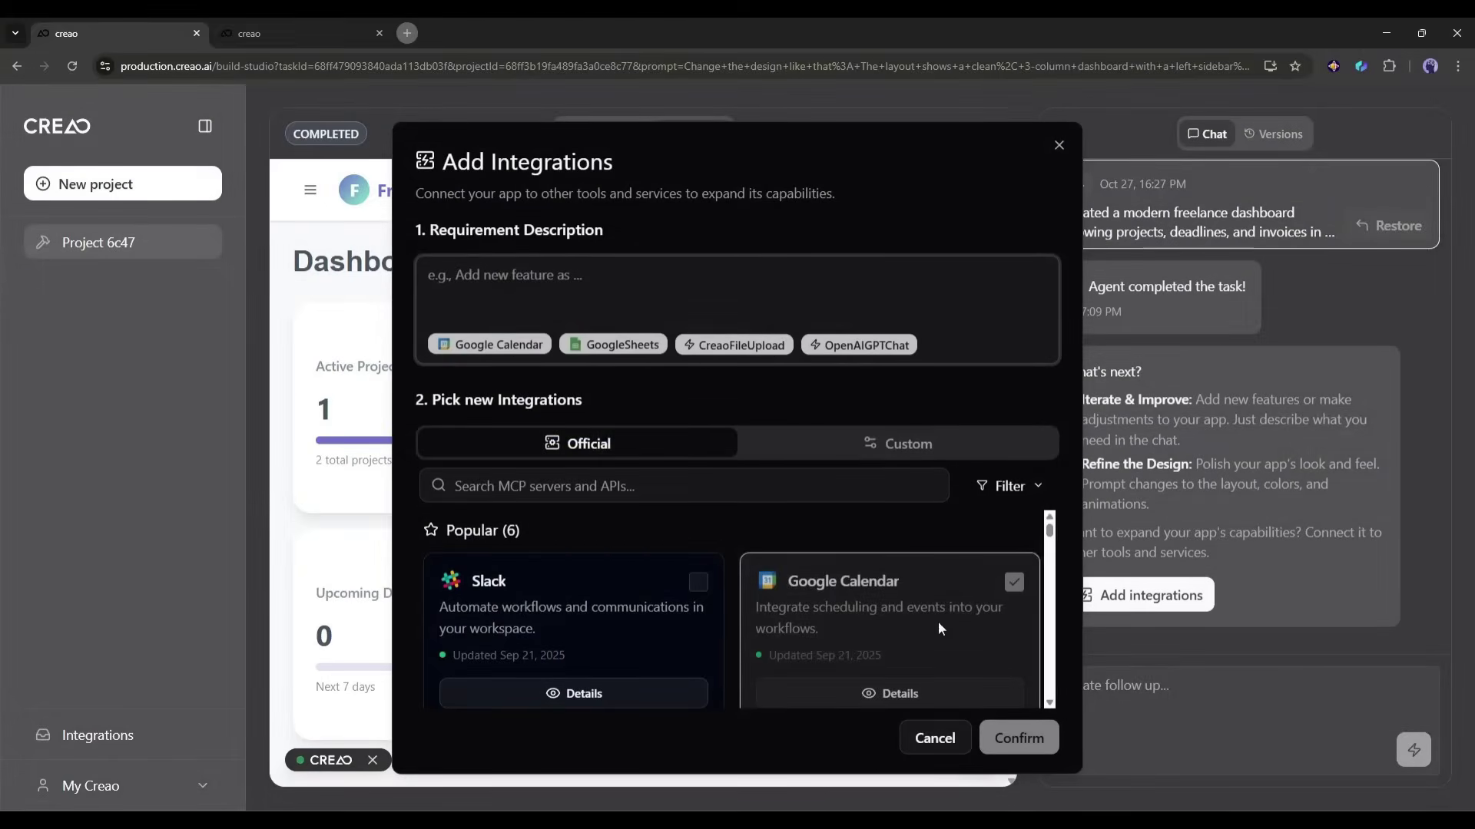
scroll(938, 618, "down", 3)
scroll(674, 619, "up", 3)
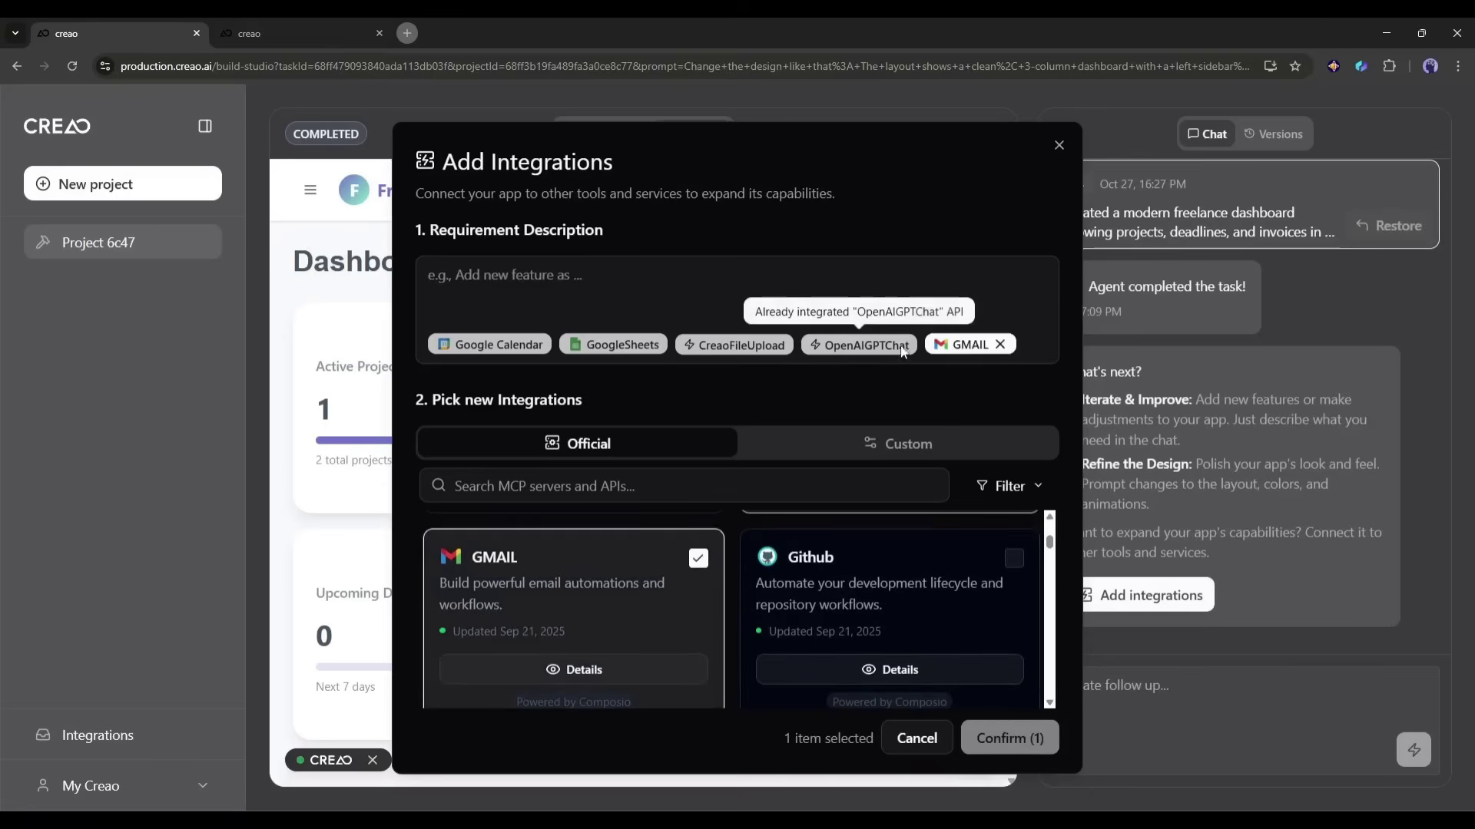
Step: Send the build agent the email reminder request
right_click(747, 351)
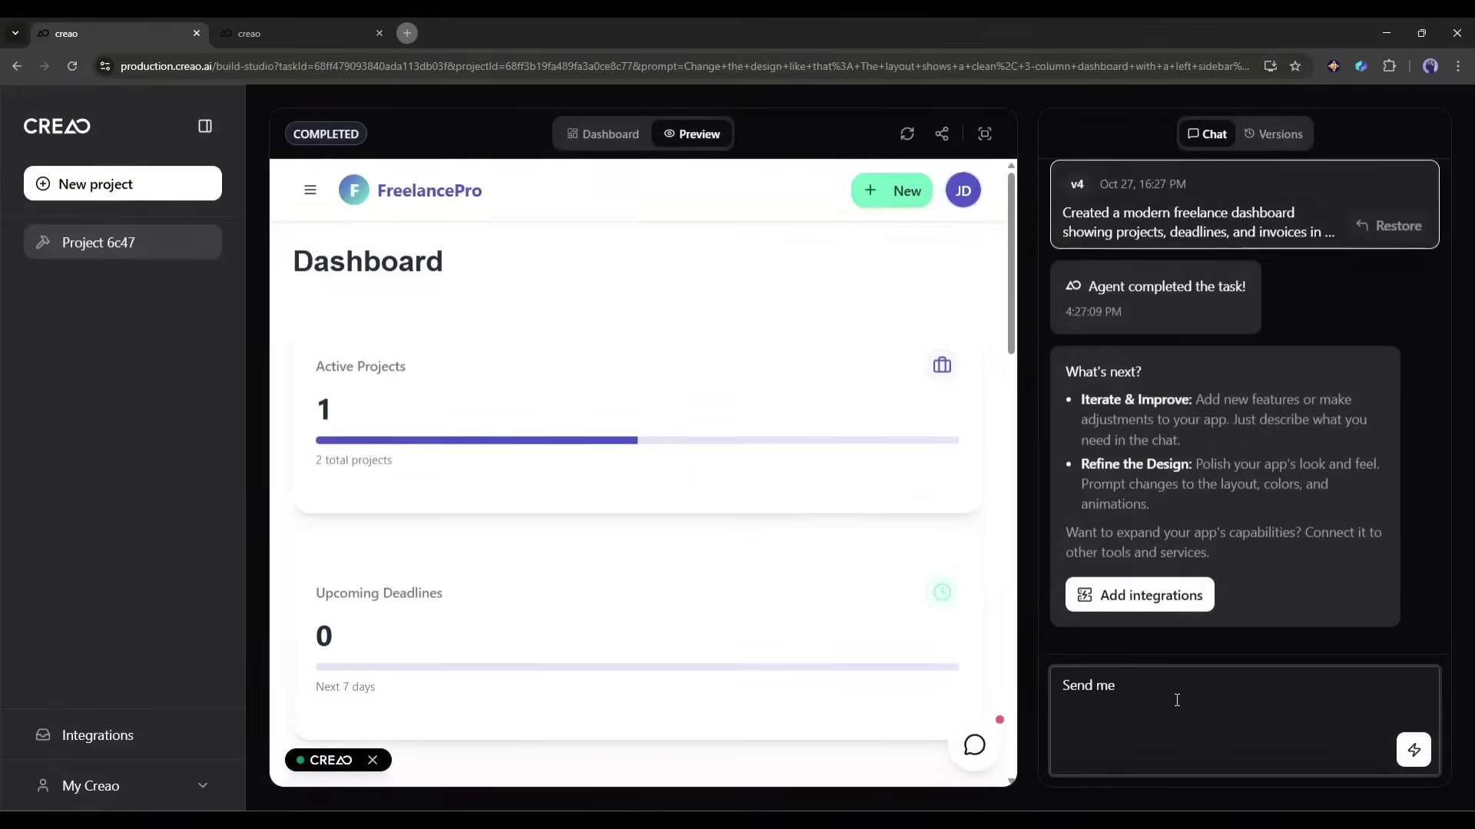
type("ail reminder 3 days")
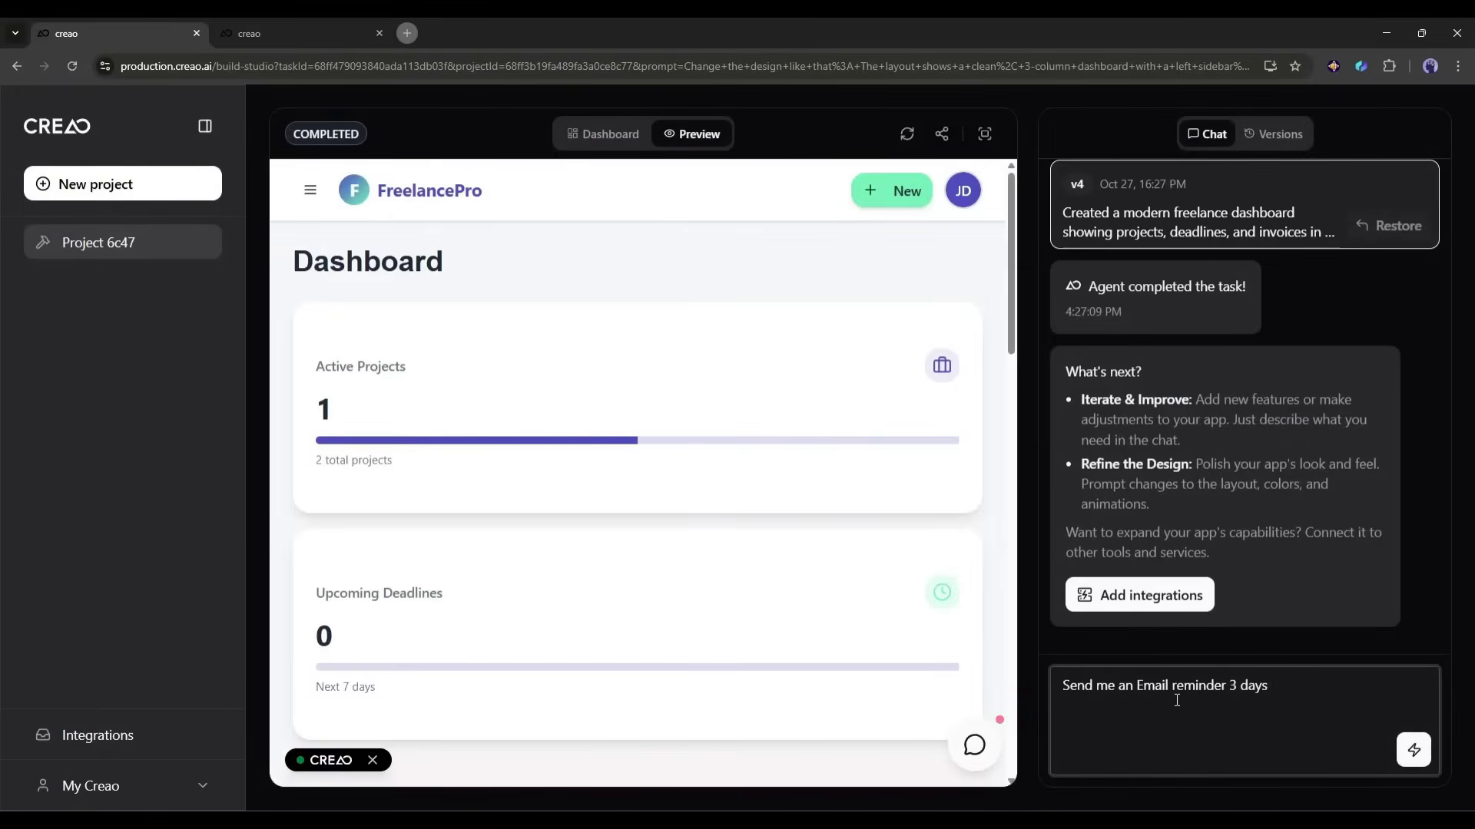
key("Return")
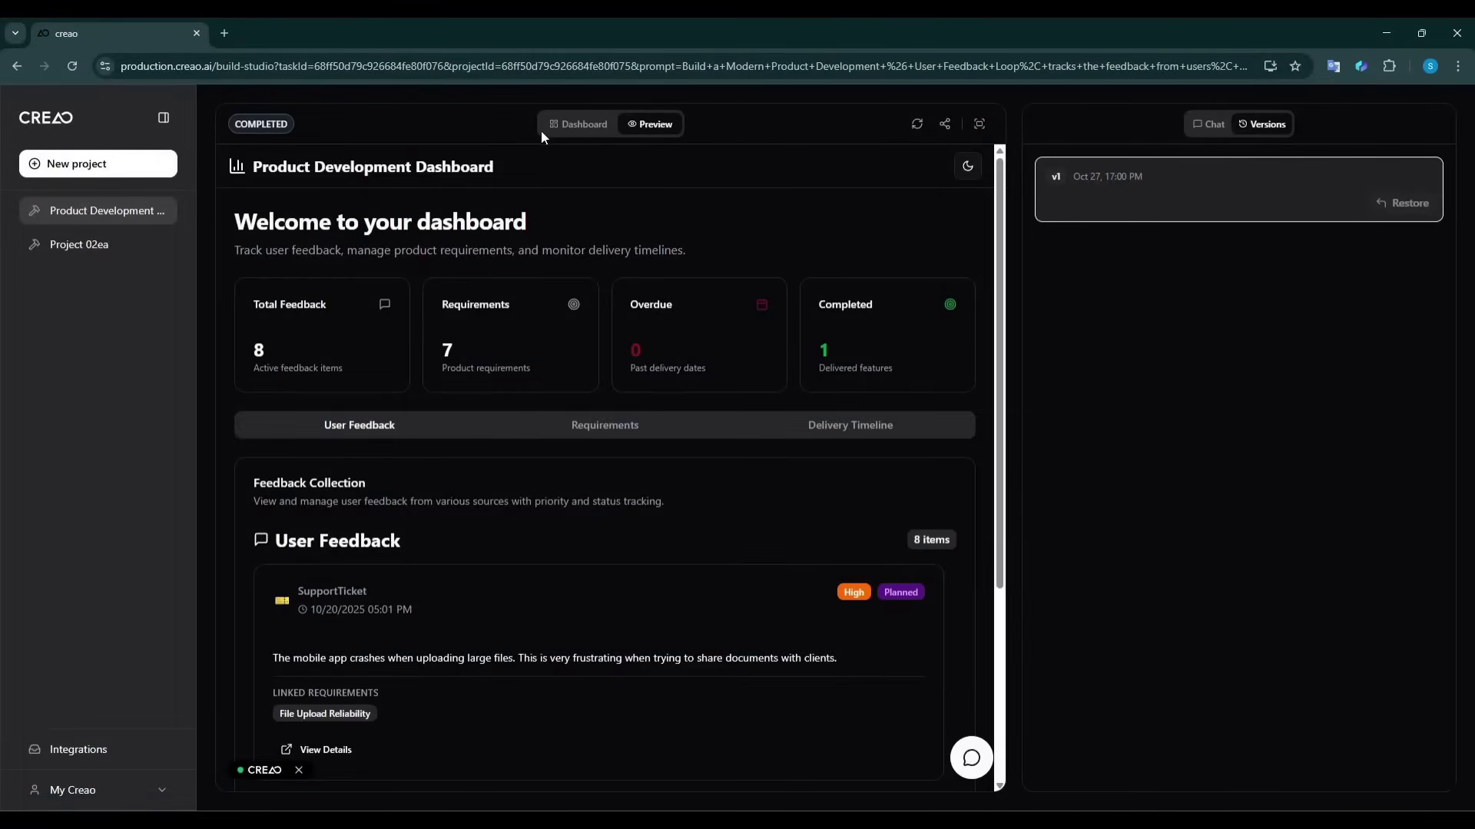
Step: Switch to the build summary and open Settings to show the MCP Connection URL
left_click(578, 127)
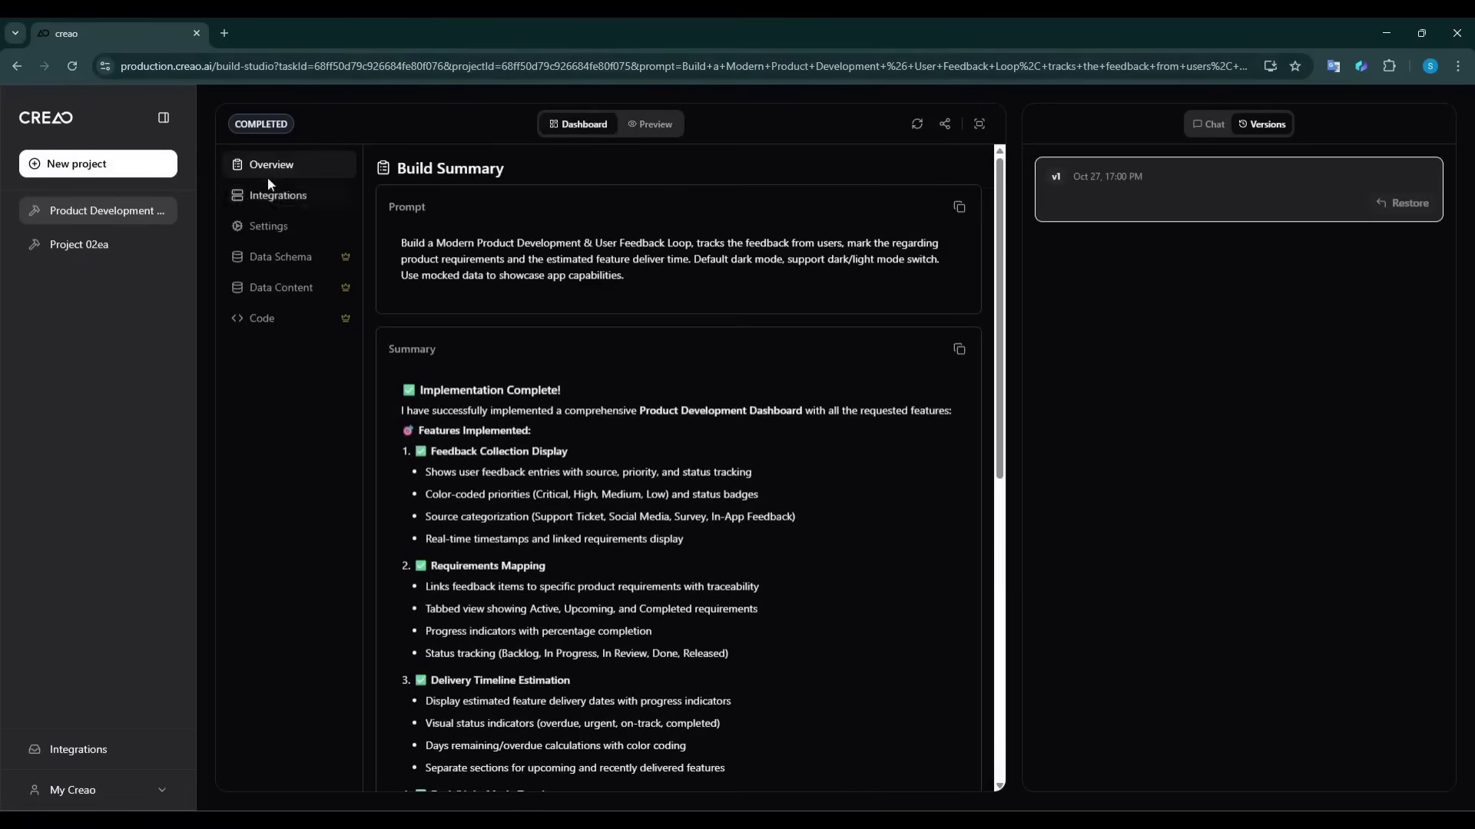
left_click(266, 228)
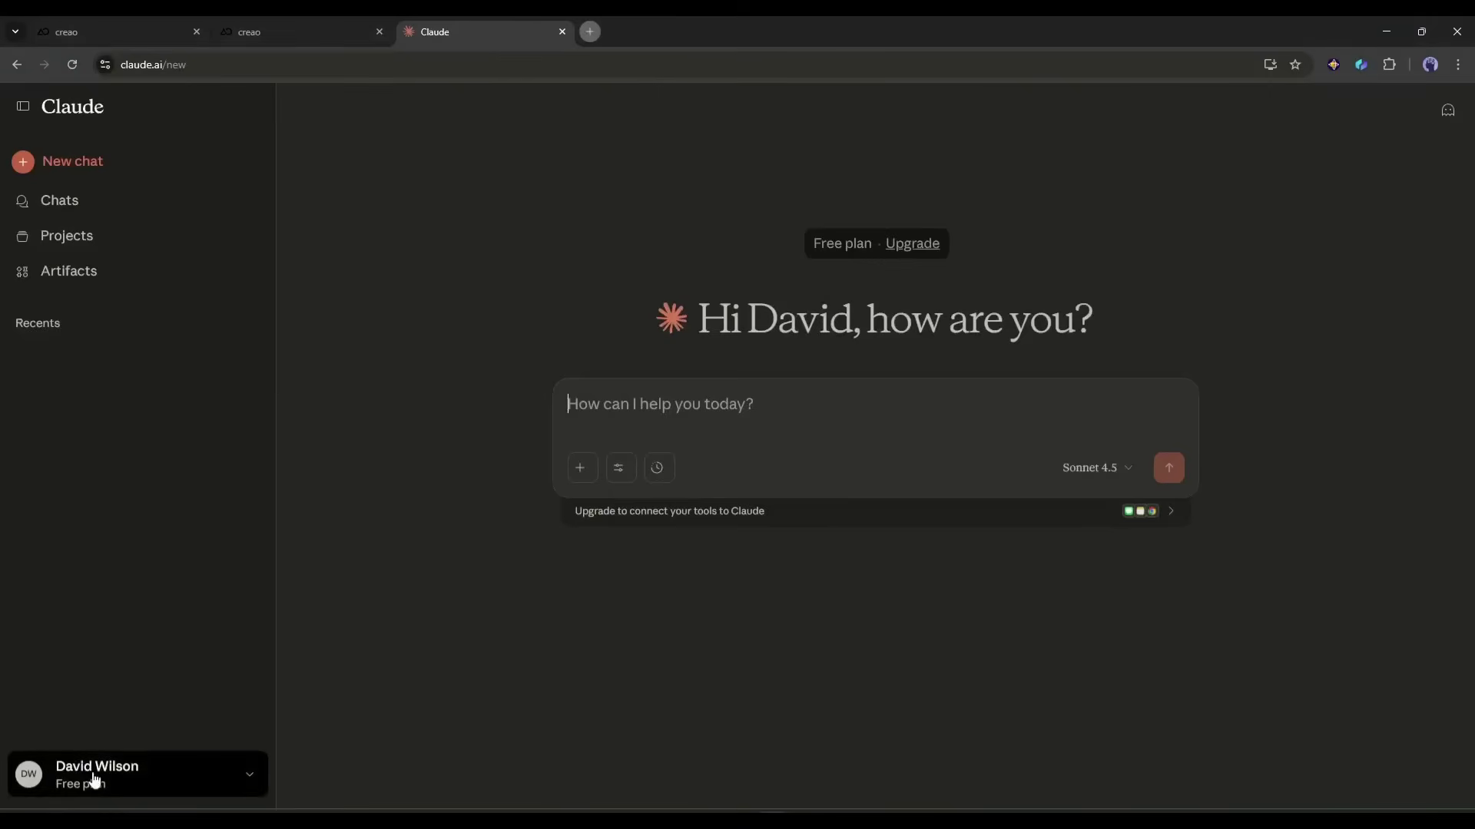
Step: Add a Claude custom connector named 'Product Feature Request Tracker' using the copied CREAO MCP server URL
left_click(95, 780)
left_click(104, 570)
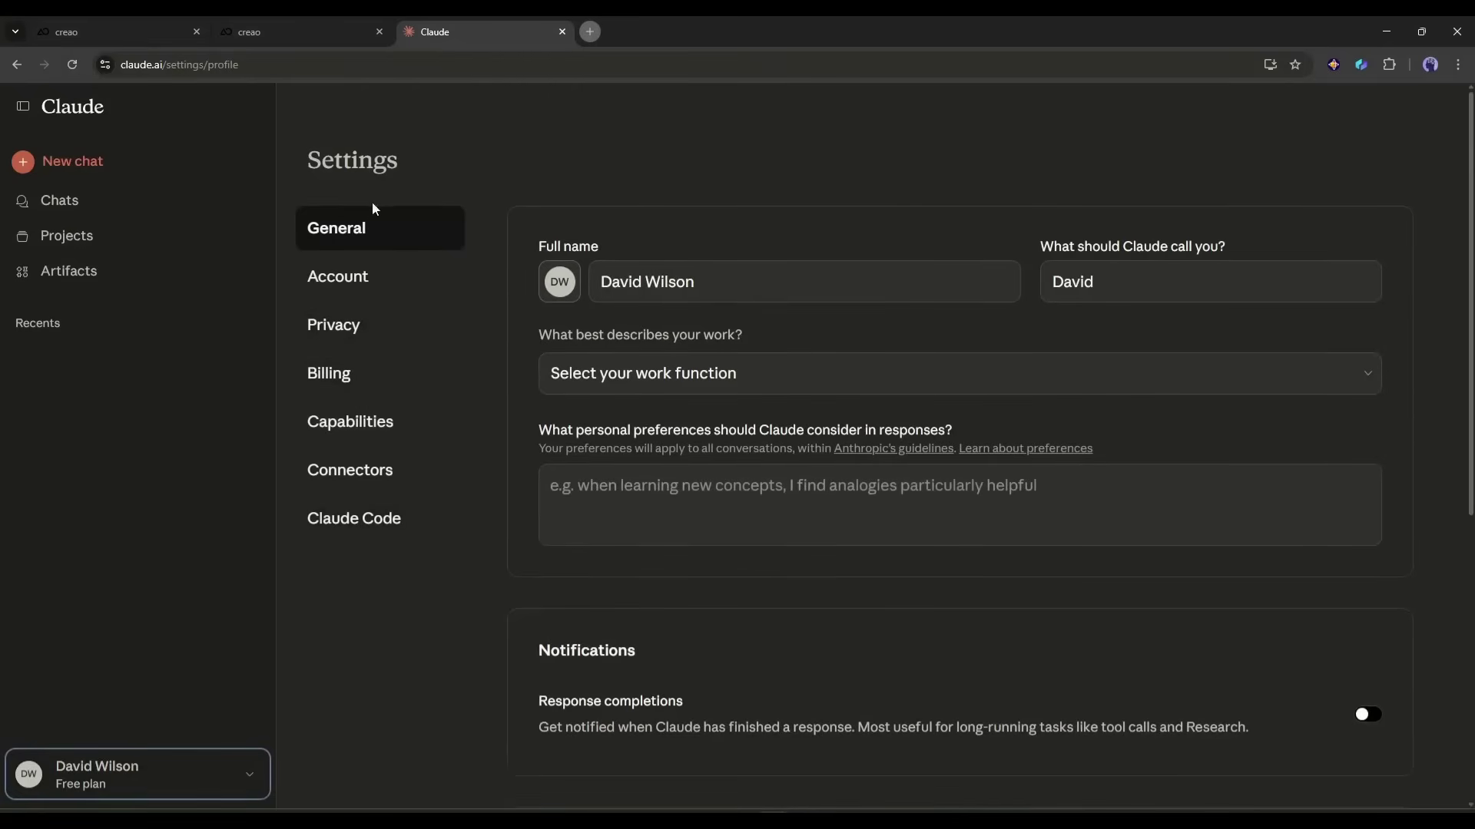
left_click(381, 478)
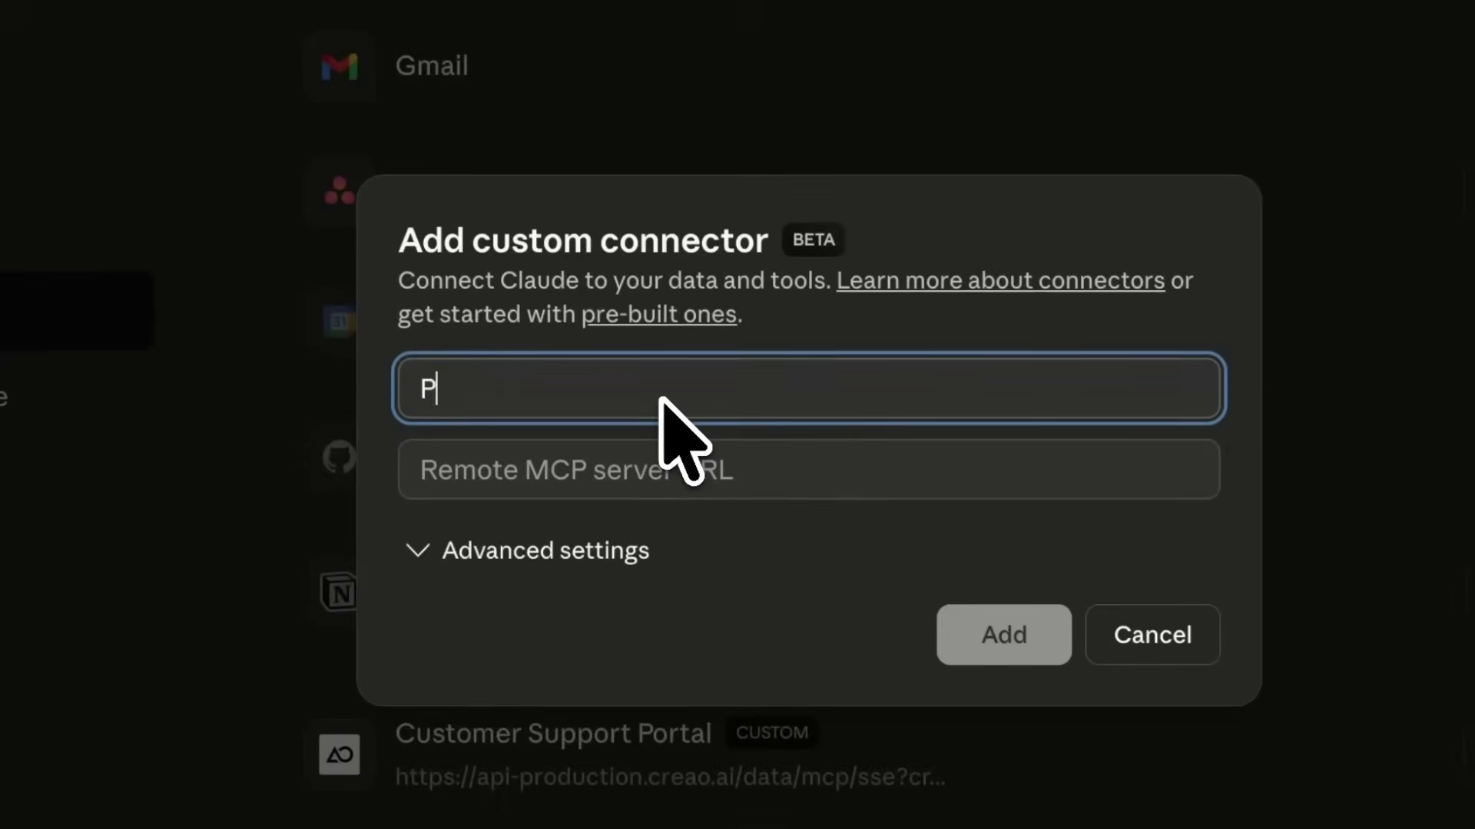
type("roduct Feat")
type("ure Request Tracker")
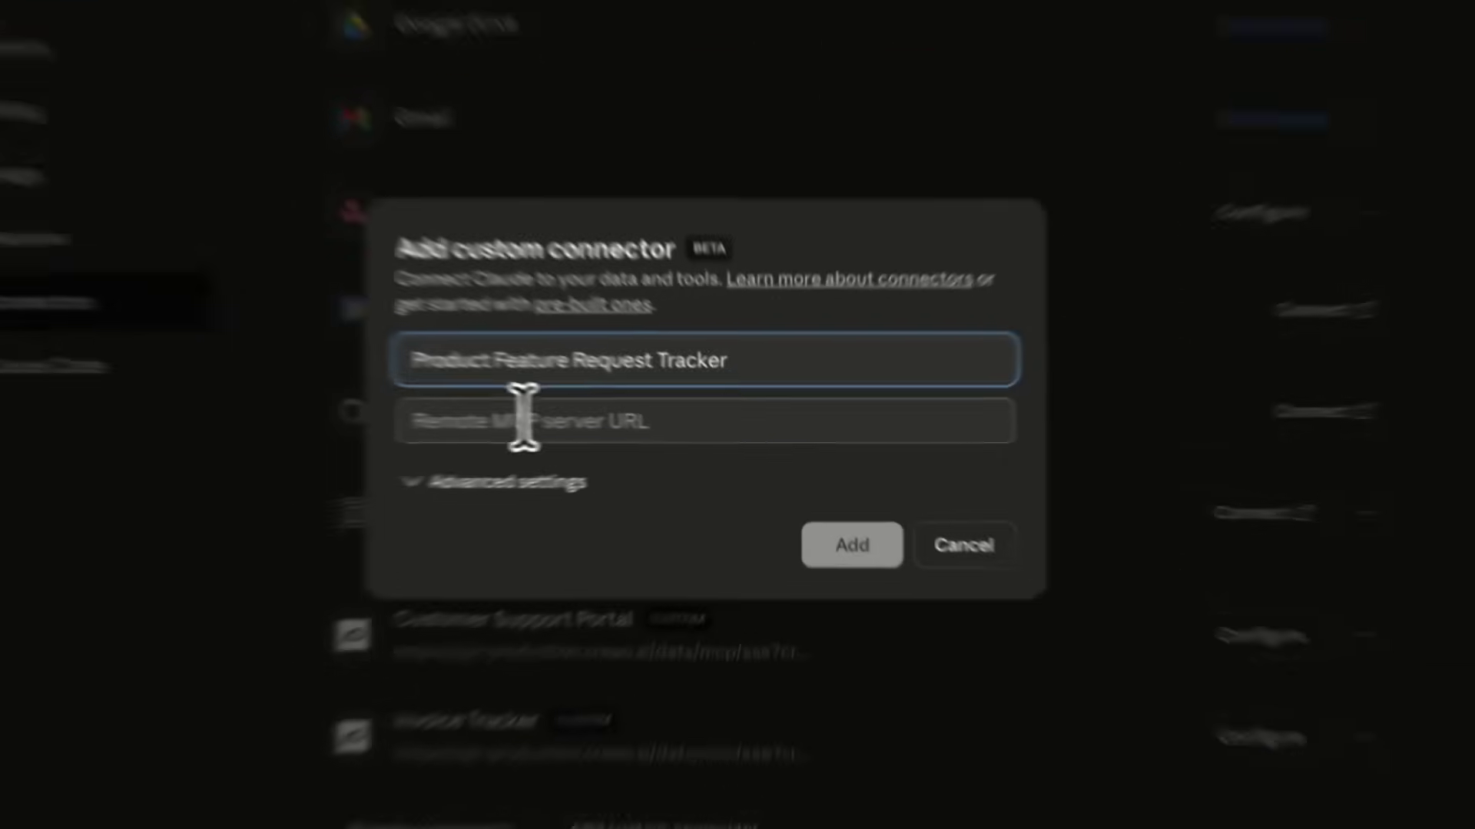
left_click(614, 427)
key("ctrl+v")
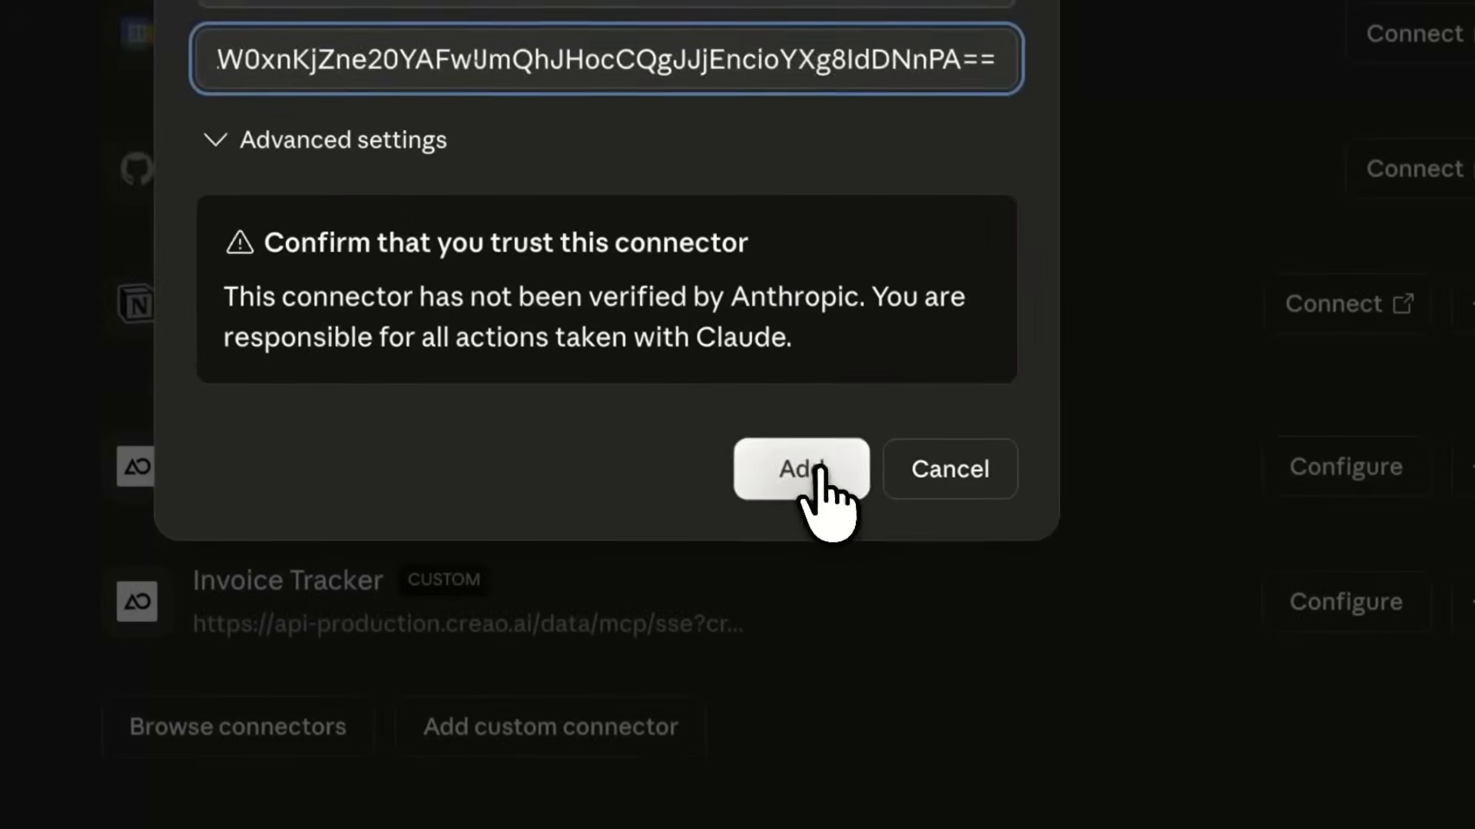
left_click(816, 470)
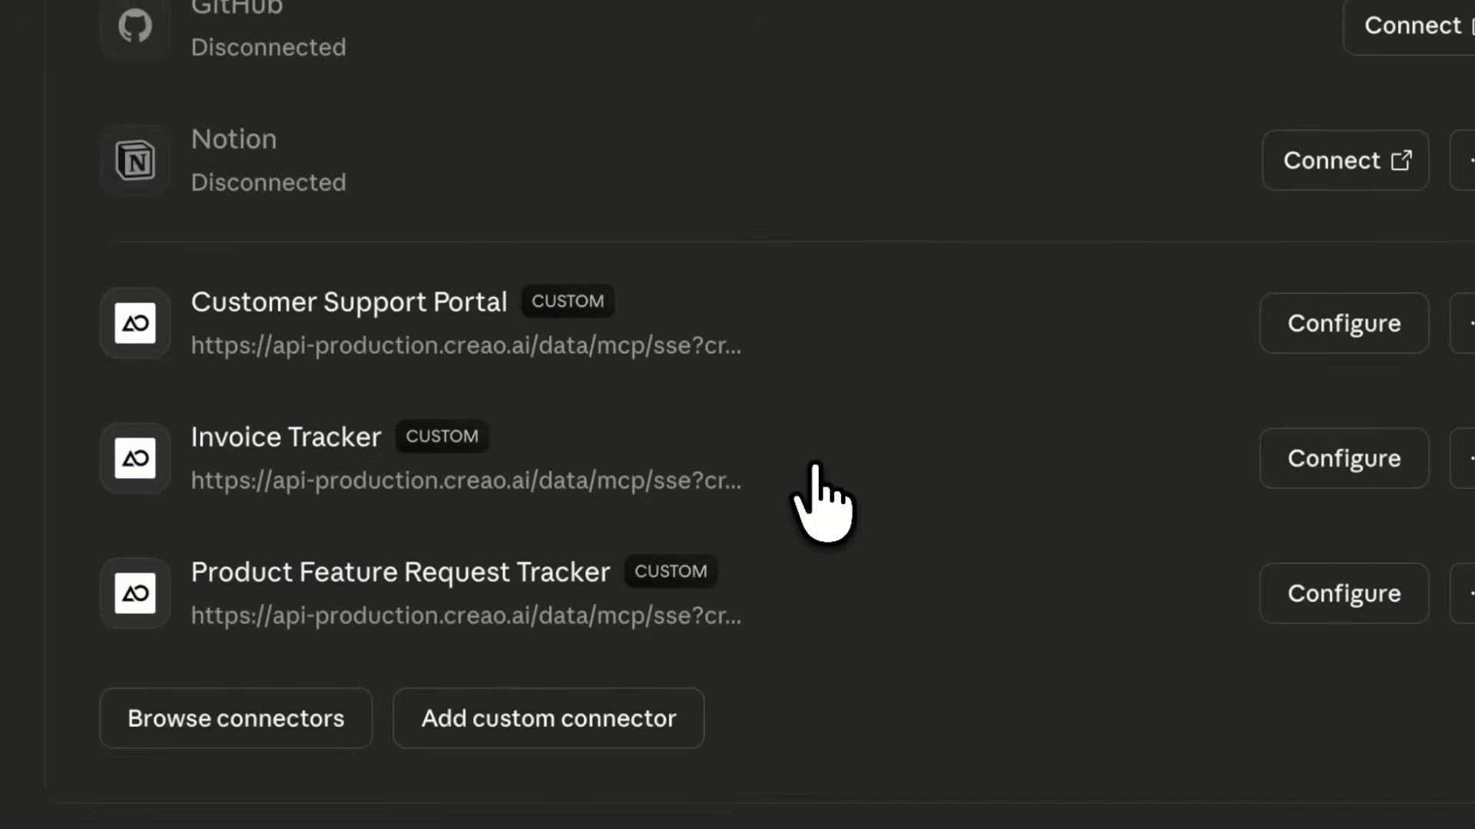
triple_click(609, 526)
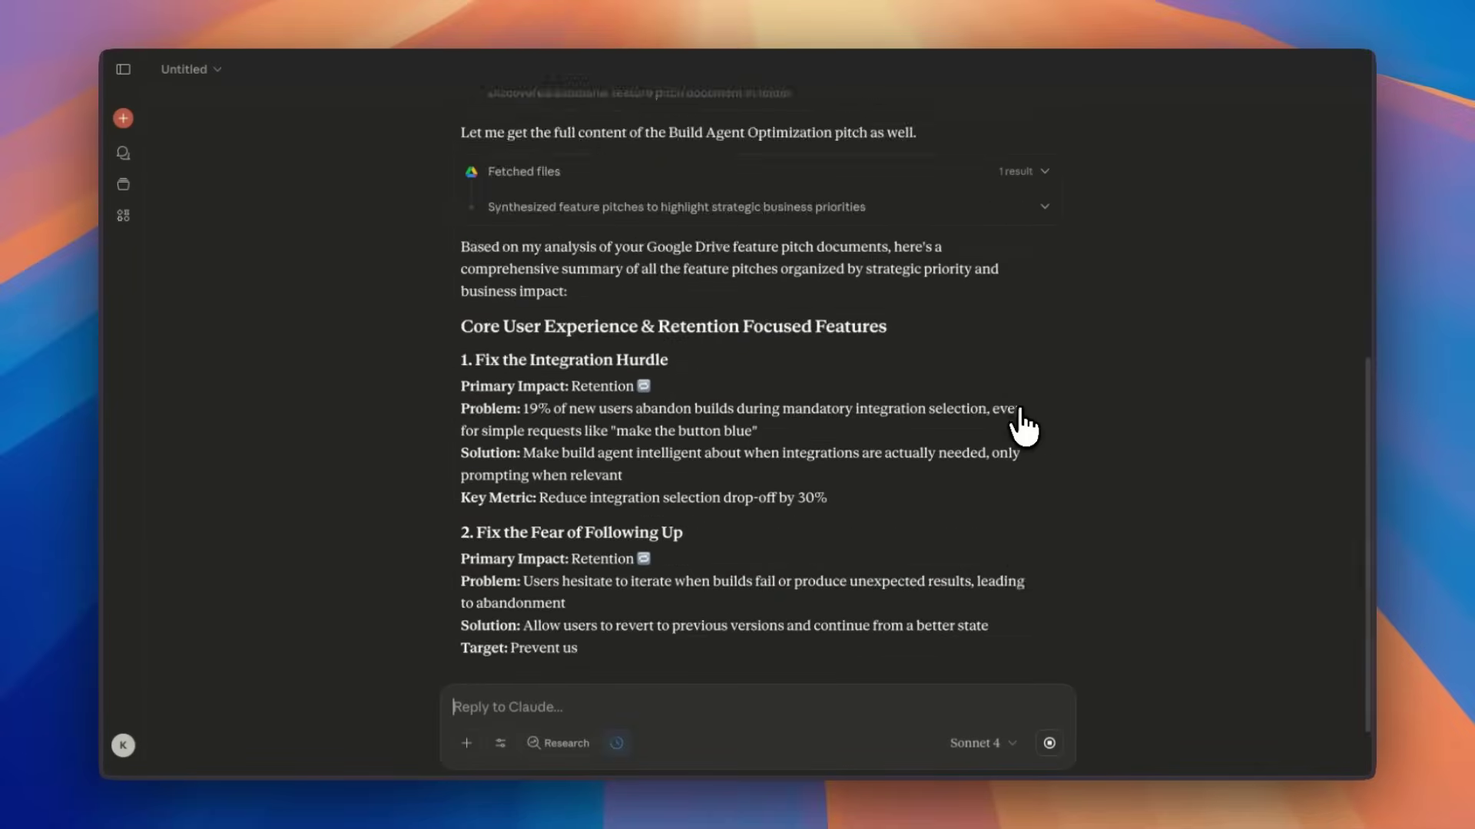
Step: Ask Claude to input the feature pitches into the tracker and allow its BatchInsert once
left_click(483, 707)
type("Please input hose feature requests into my Product Feature Request Tracker")
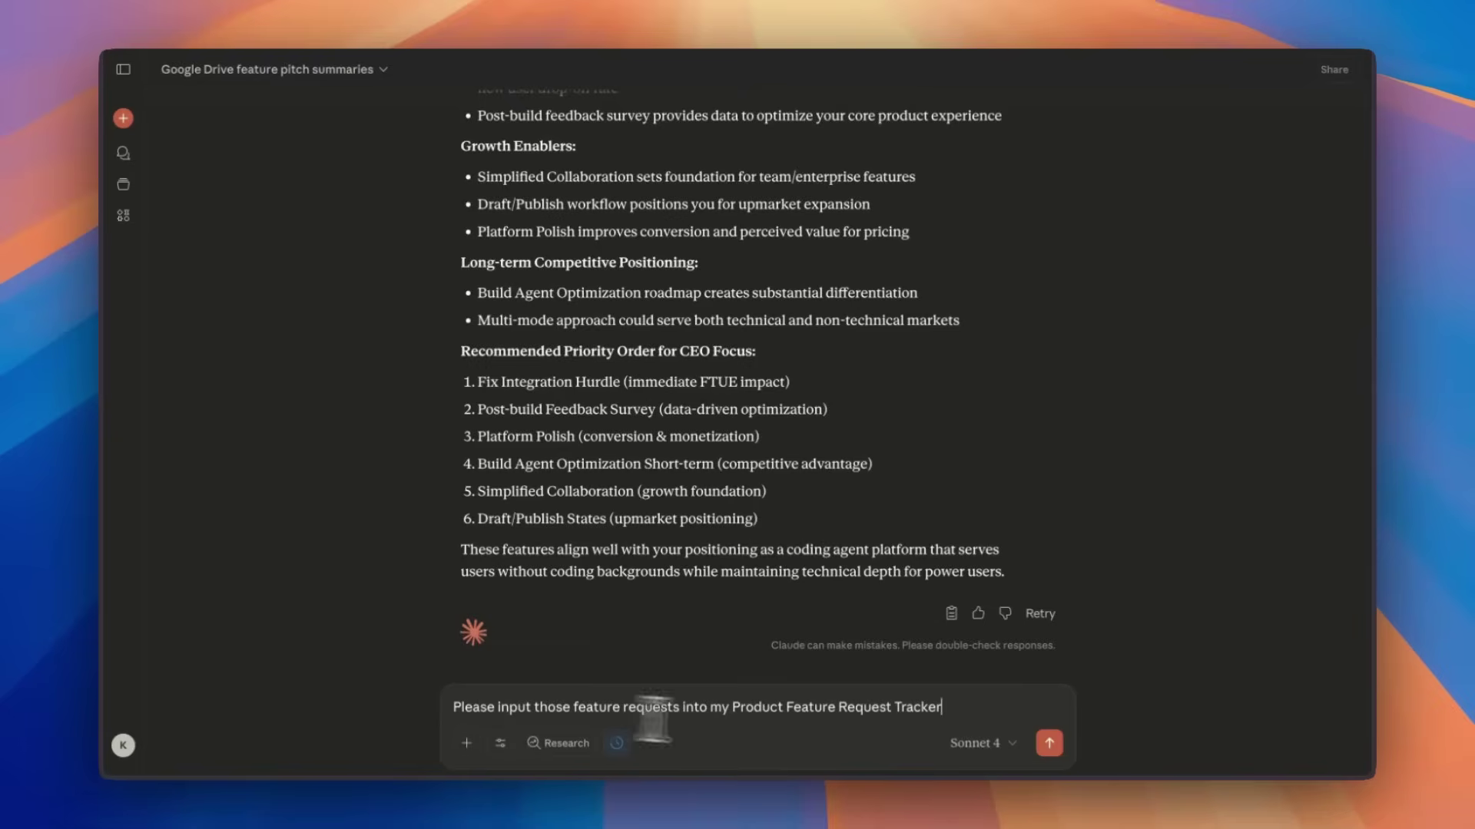
key("Return")
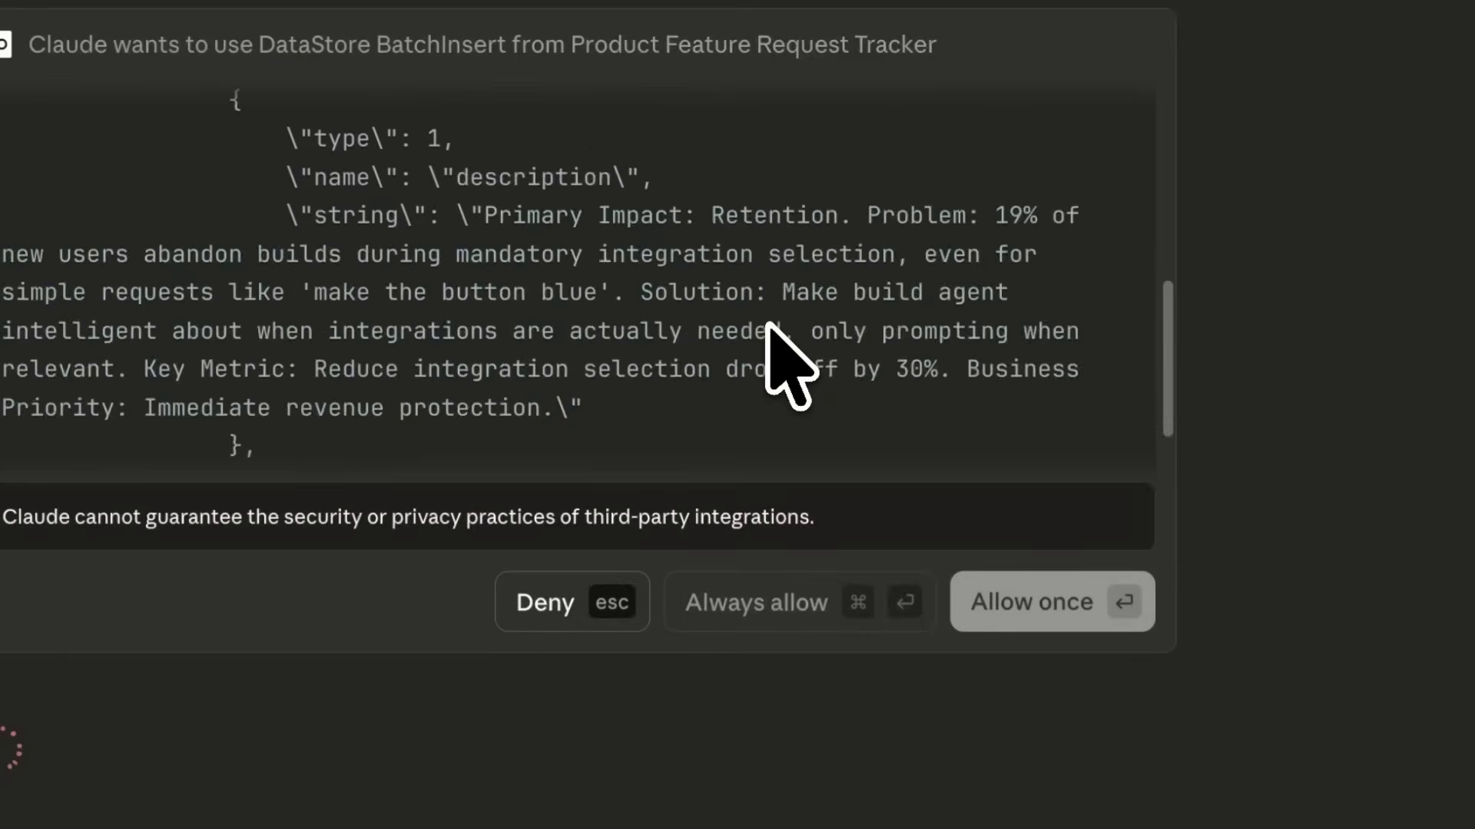
key("Return")
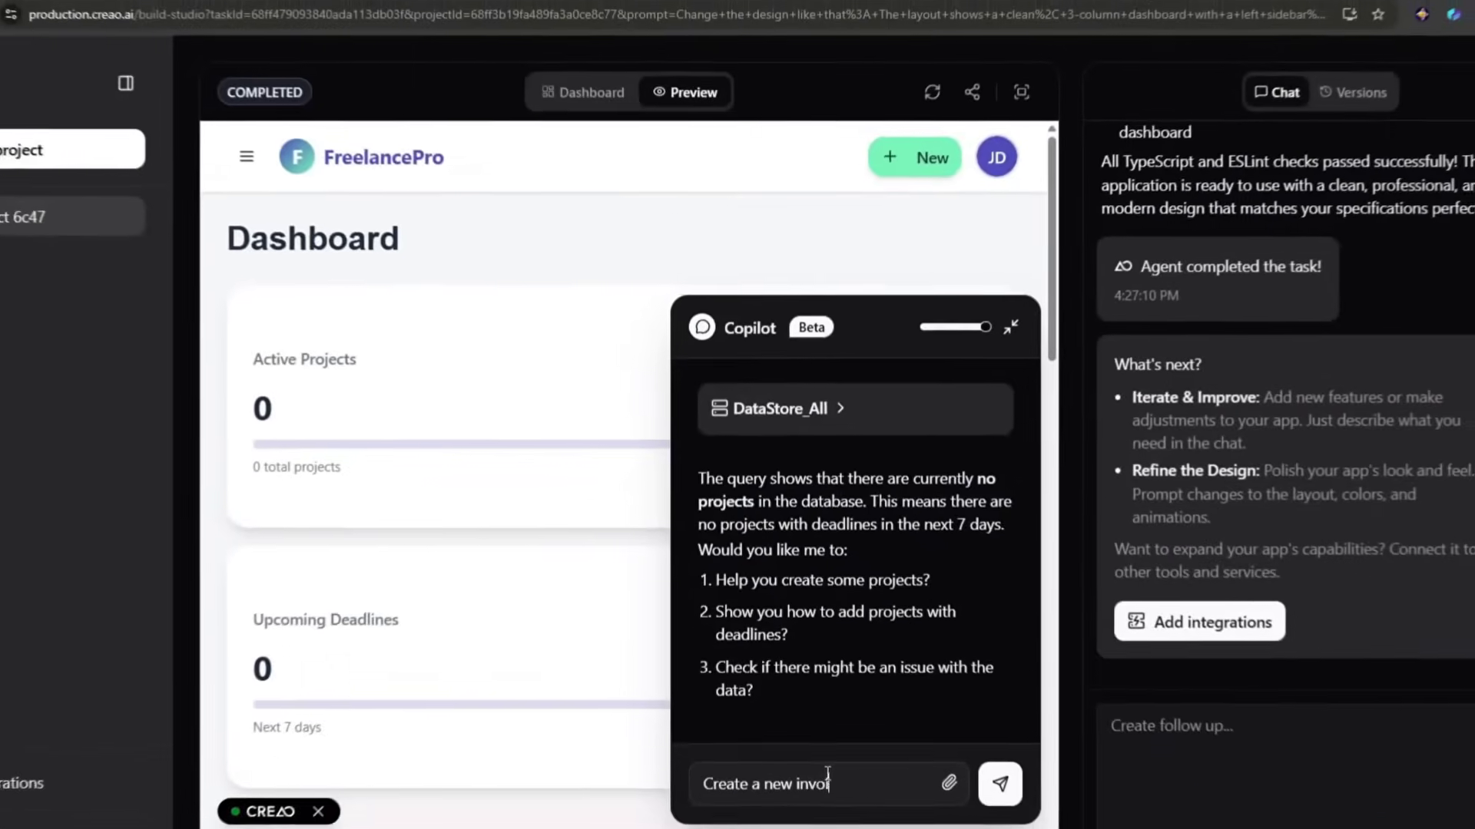
Step: Type more of the app description prompt ('…ce for Cli…')
type("ce f")
type("or Cli")
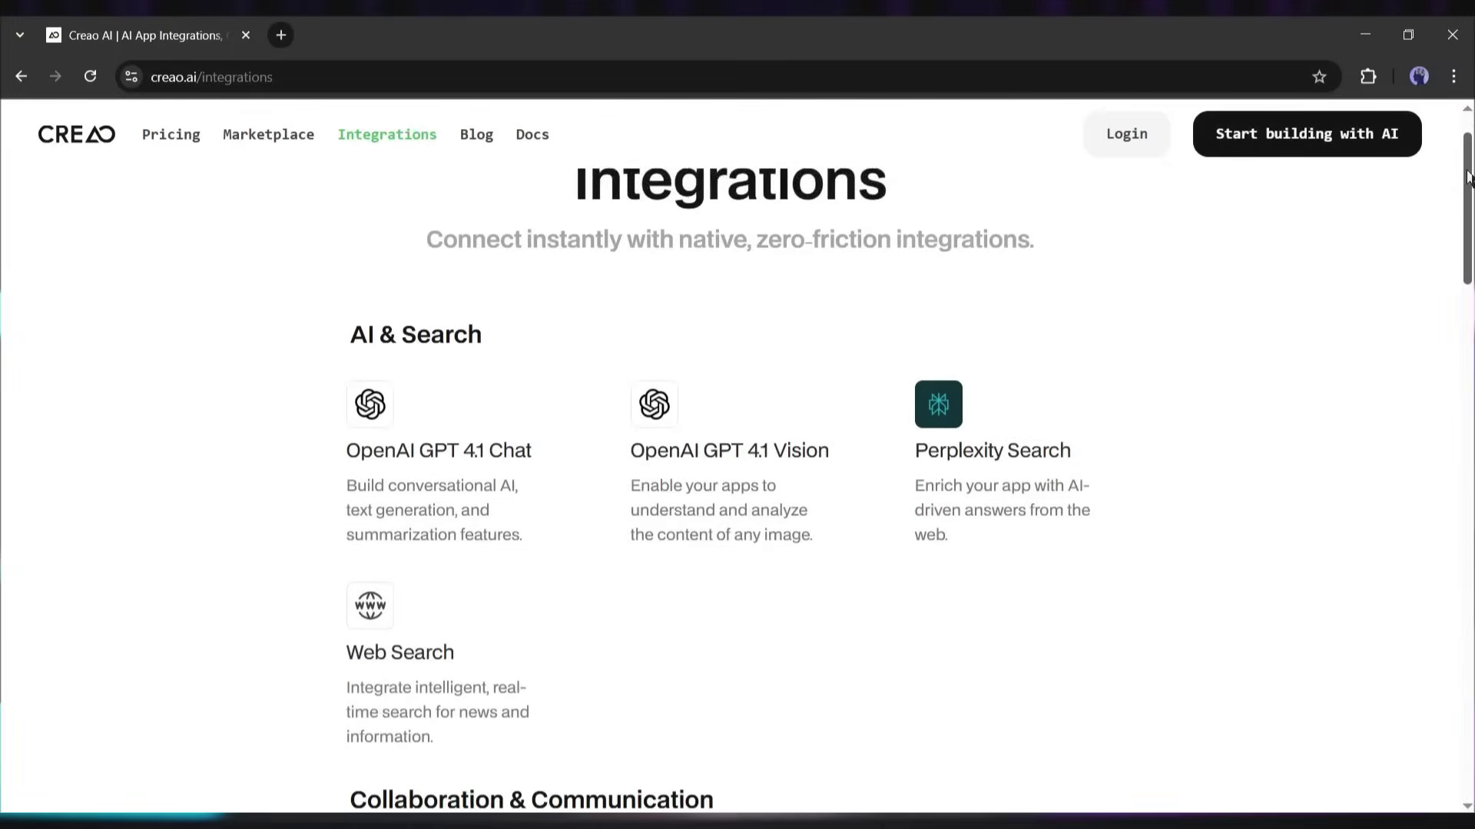
scroll(737, 461, "down", 7)
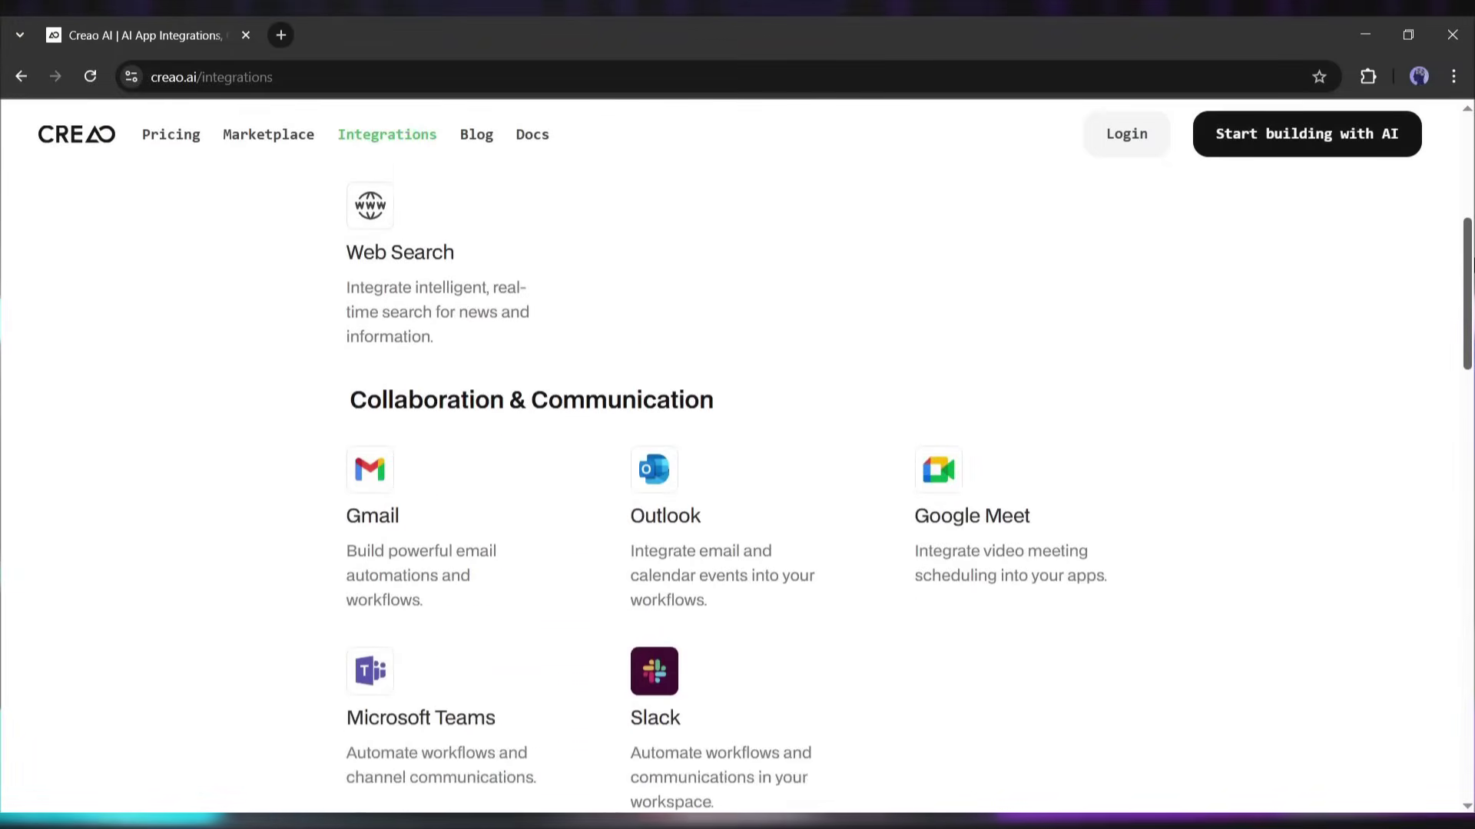
scroll(738, 461, "down", 20)
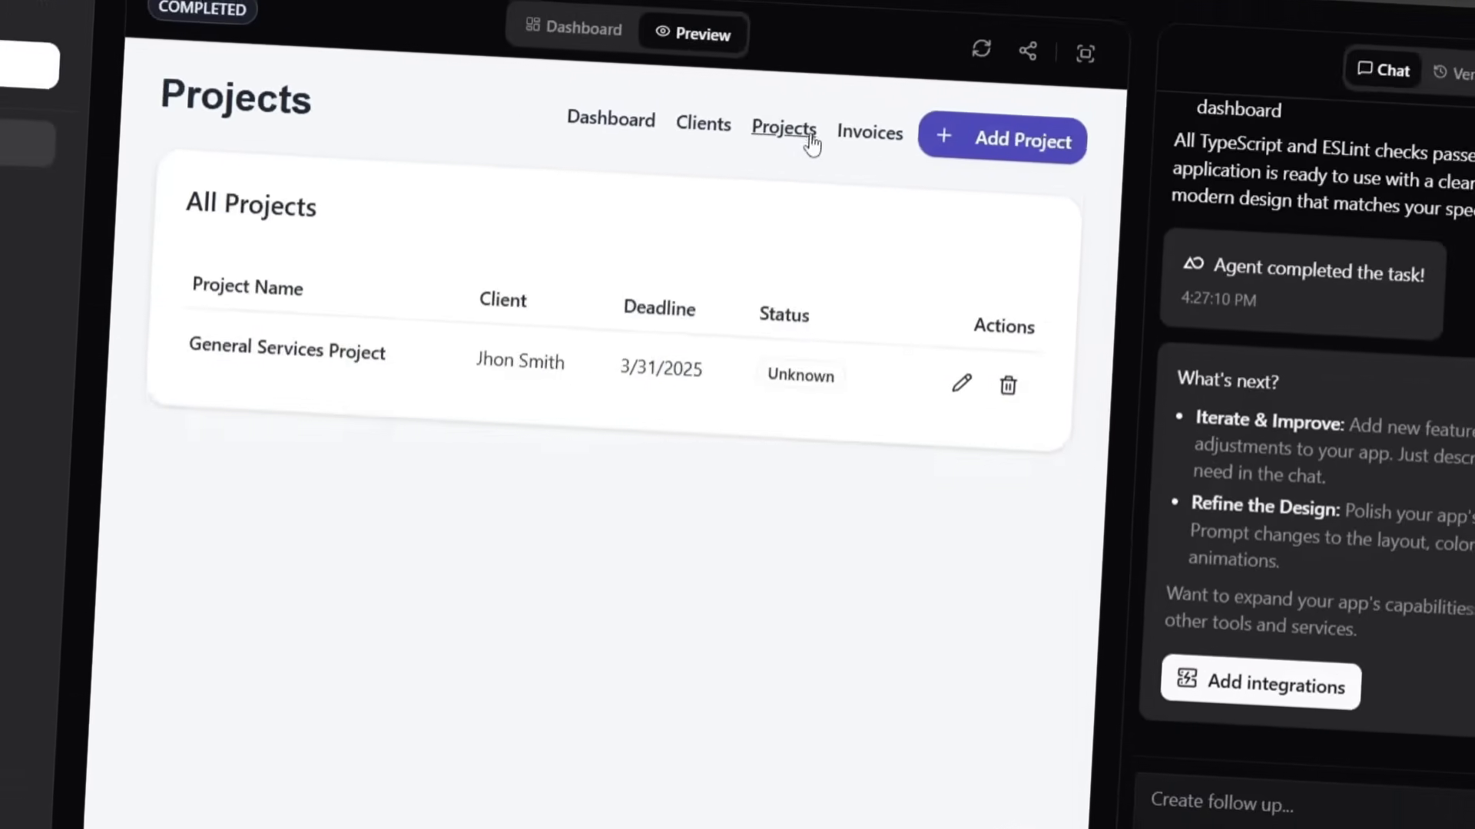
Step: Start a new project 'UI Design' with a chosen client, open the Deadline picker, and continue the client-details prompt
left_click(1003, 138)
left_click(476, 351)
type("UI D")
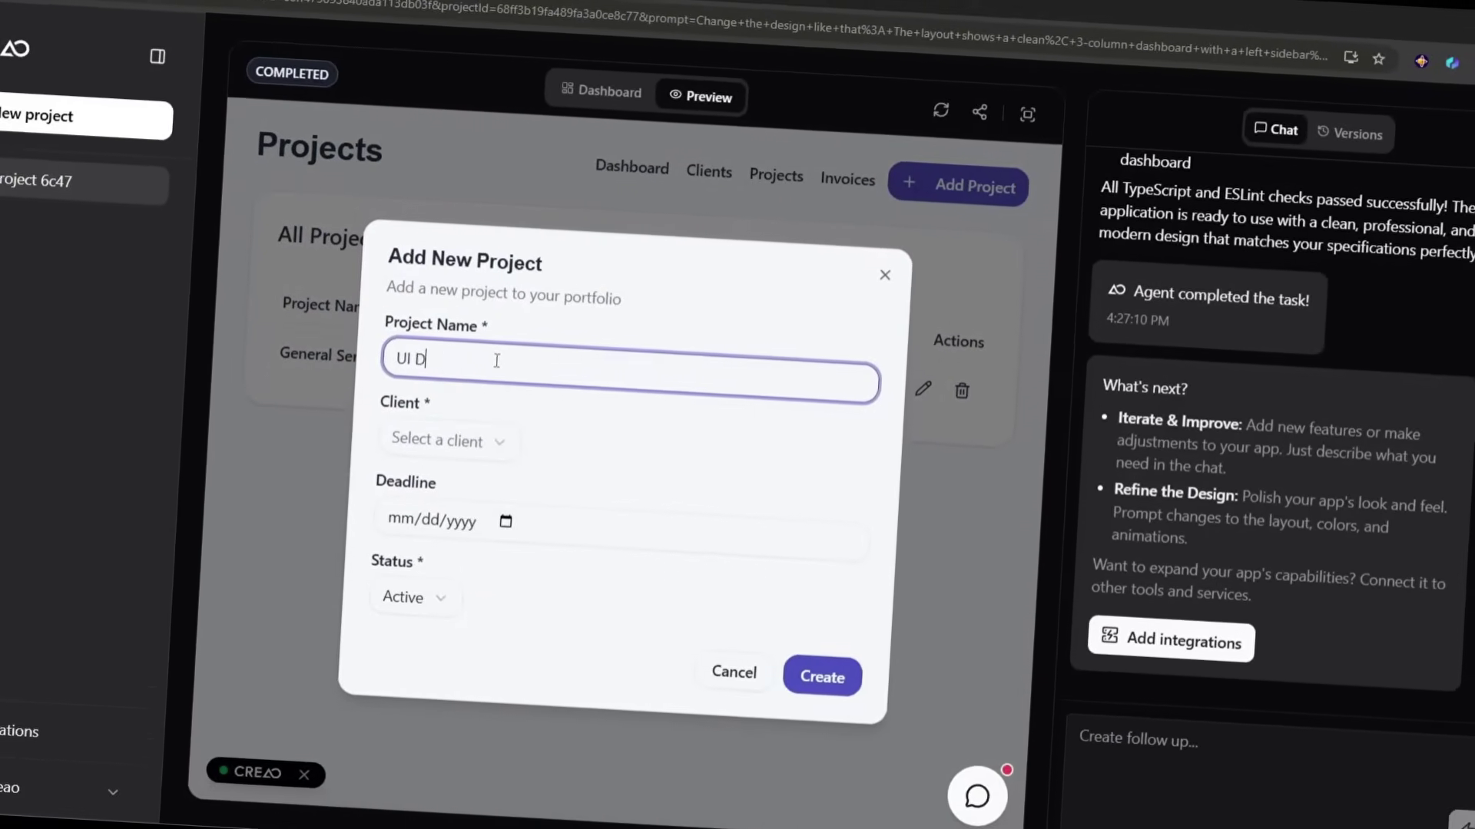
type("esign")
left_click(445, 440)
left_click(520, 500)
left_click(506, 521)
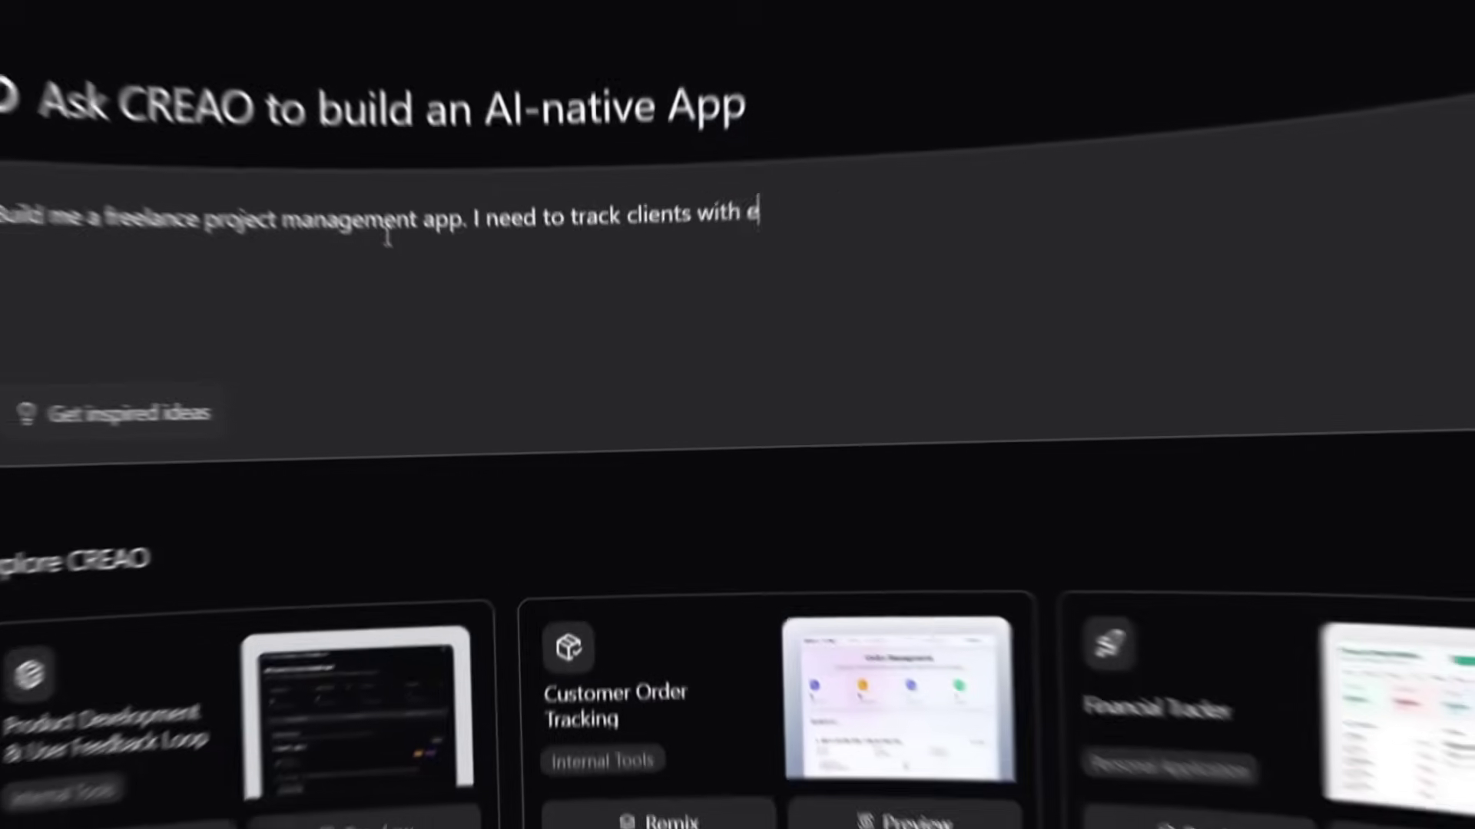
type("their contact information, active projects with deadline and status, and invoices with payment tracking. Include a dashboard that shows upcoming deadlines and unpaid")
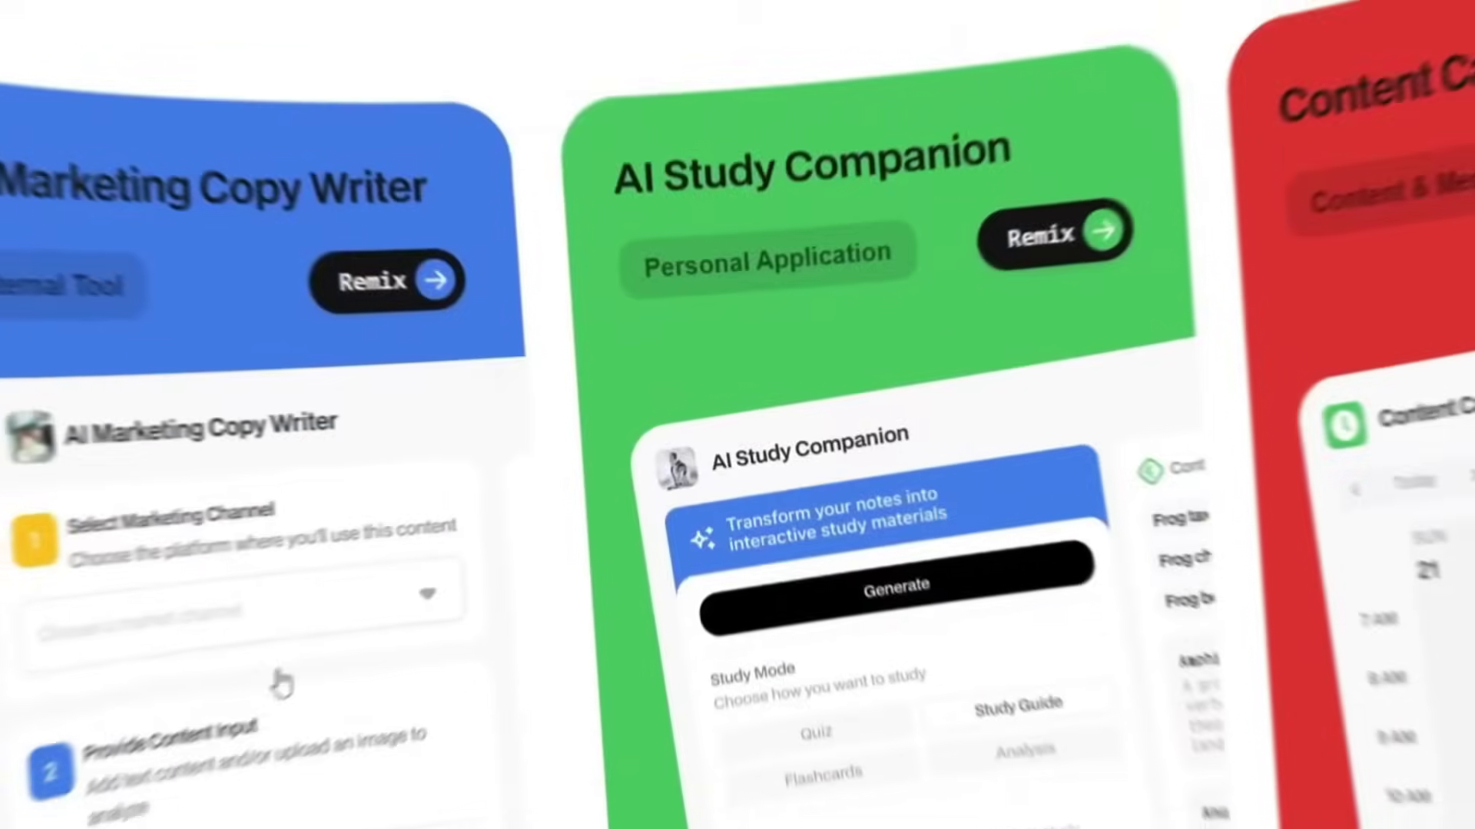
scroll(371, 660, "down", 5)
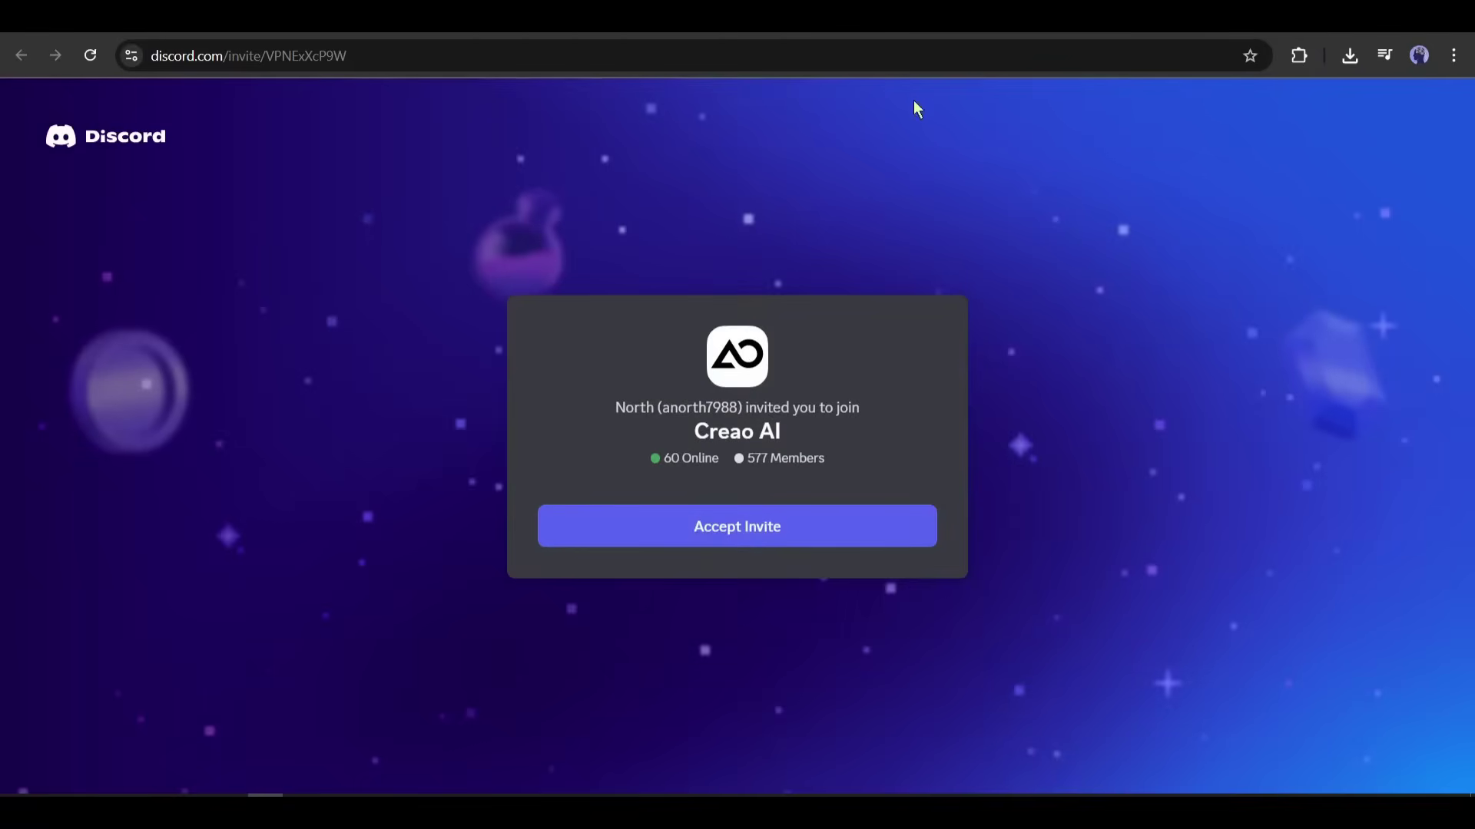
Step: Accept the Discord invite to join the Creao AI server
left_click(502, 701)
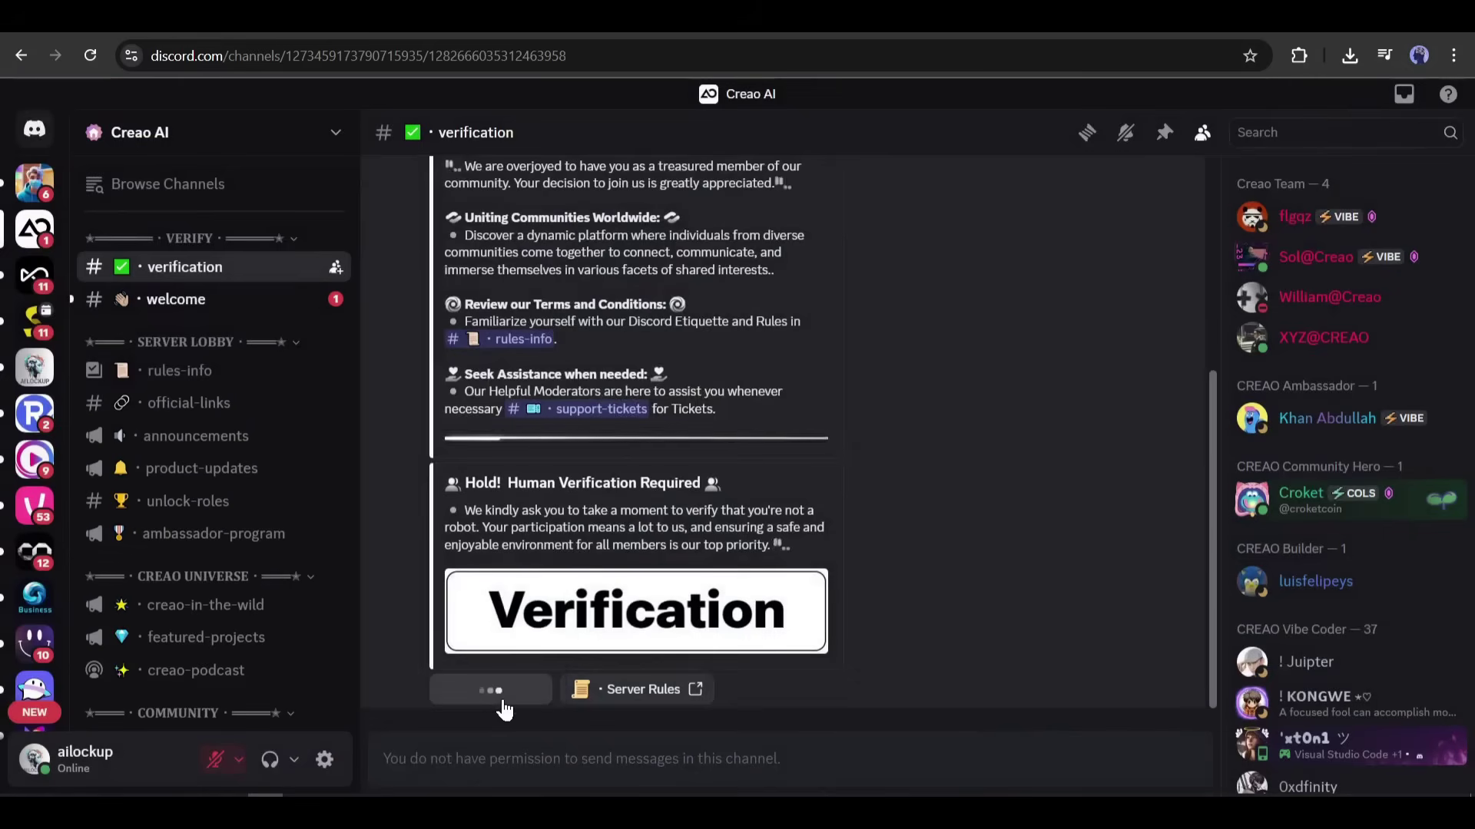